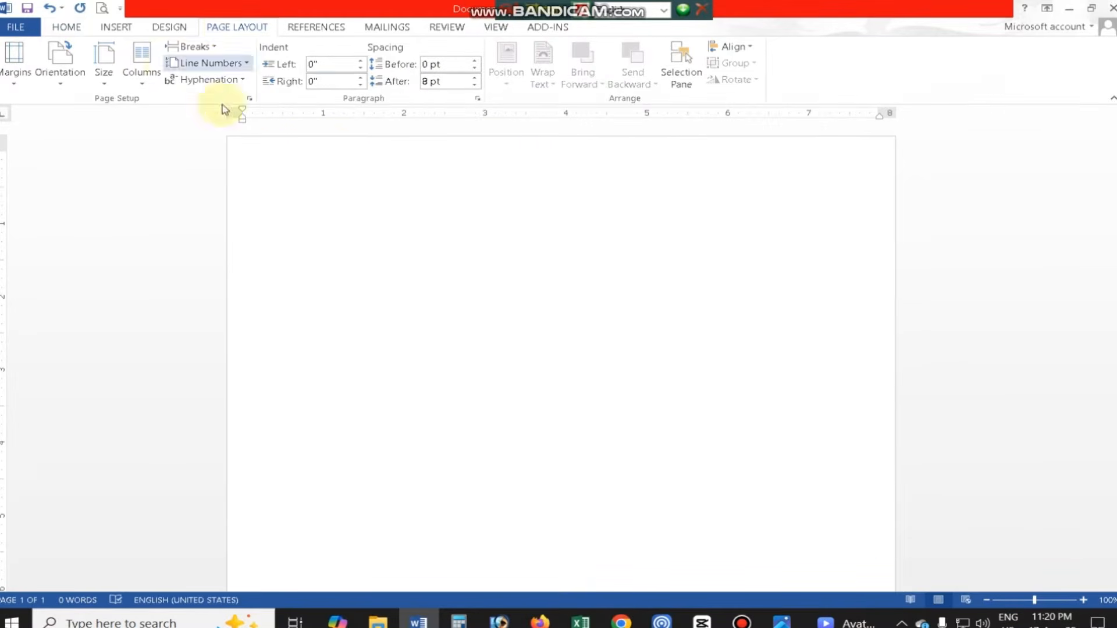
- Draw a tall text box about 6.96" high and 2.13" wide along the left side of the blank page
left_click(116, 27)
left_click(211, 59)
left_click(204, 159)
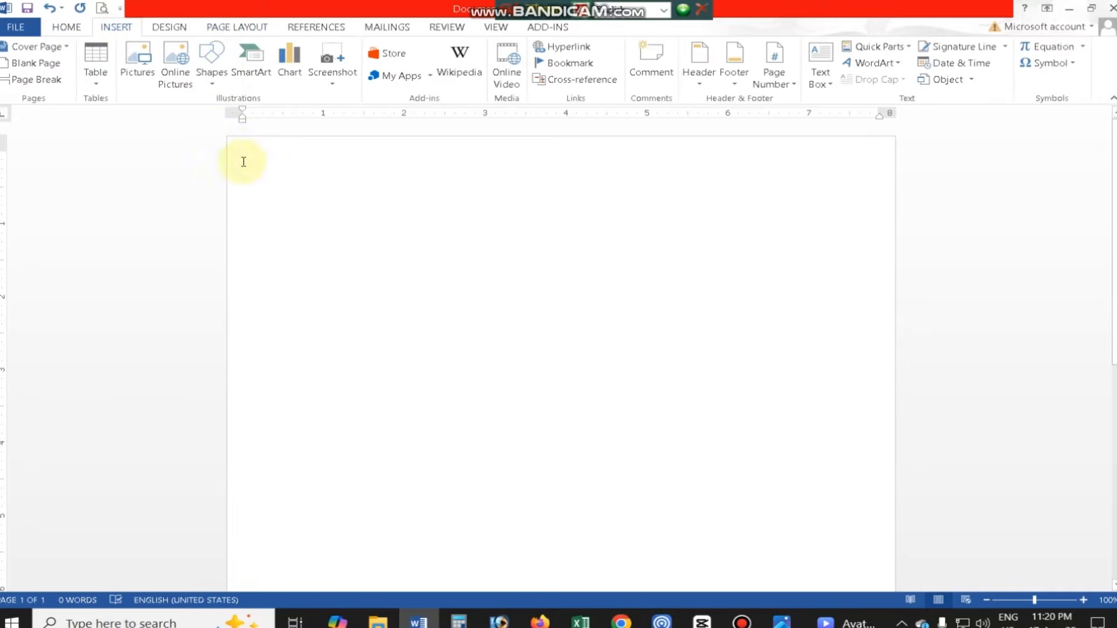
left_click(212, 63)
left_click(206, 118)
left_click_drag(248, 143, 421, 623)
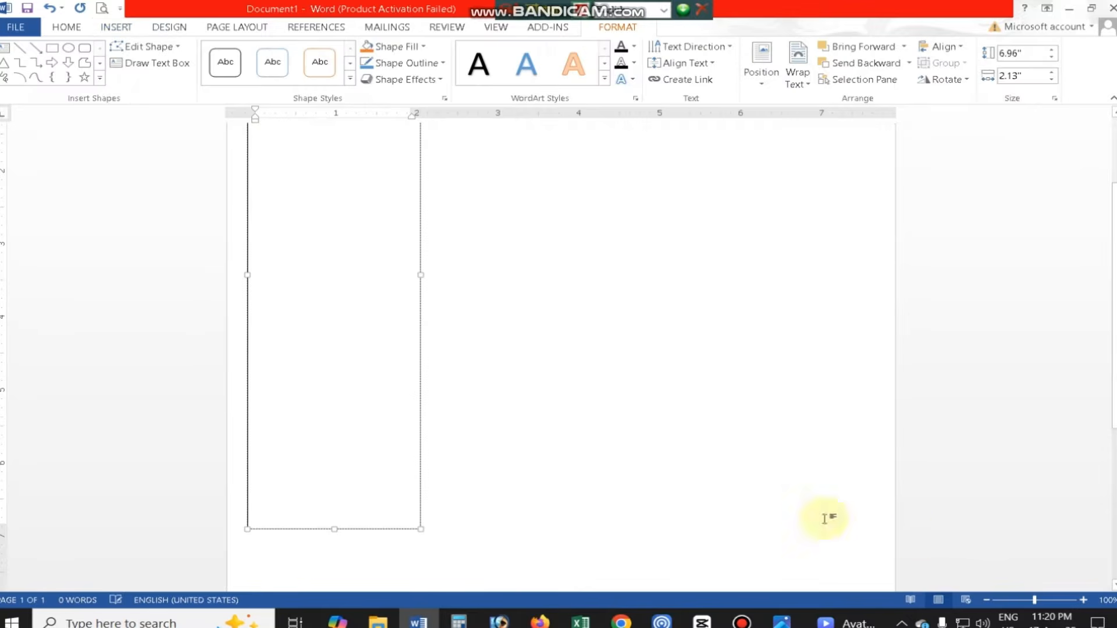
- Enlarge the text box to about 12.81" high and 2.75" wide so it spans the full page height
left_click(986, 599)
left_click(986, 600)
left_click(987, 600)
left_click_drag(463, 492, 474, 624)
left_click(1083, 600)
left_click(986, 600)
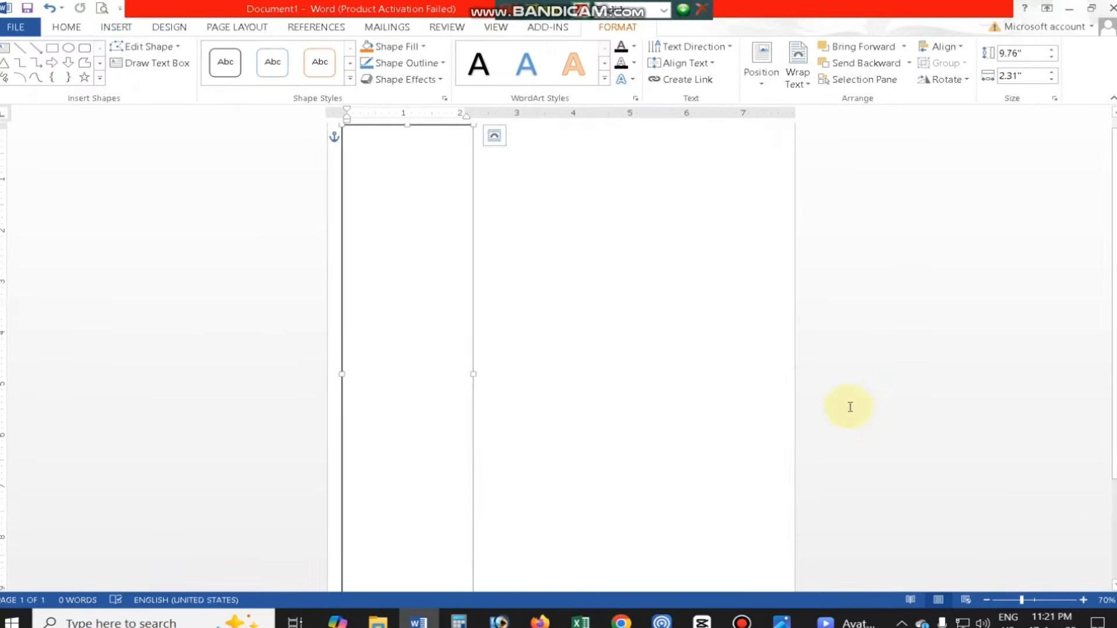
scroll(524, 441, "down", 4)
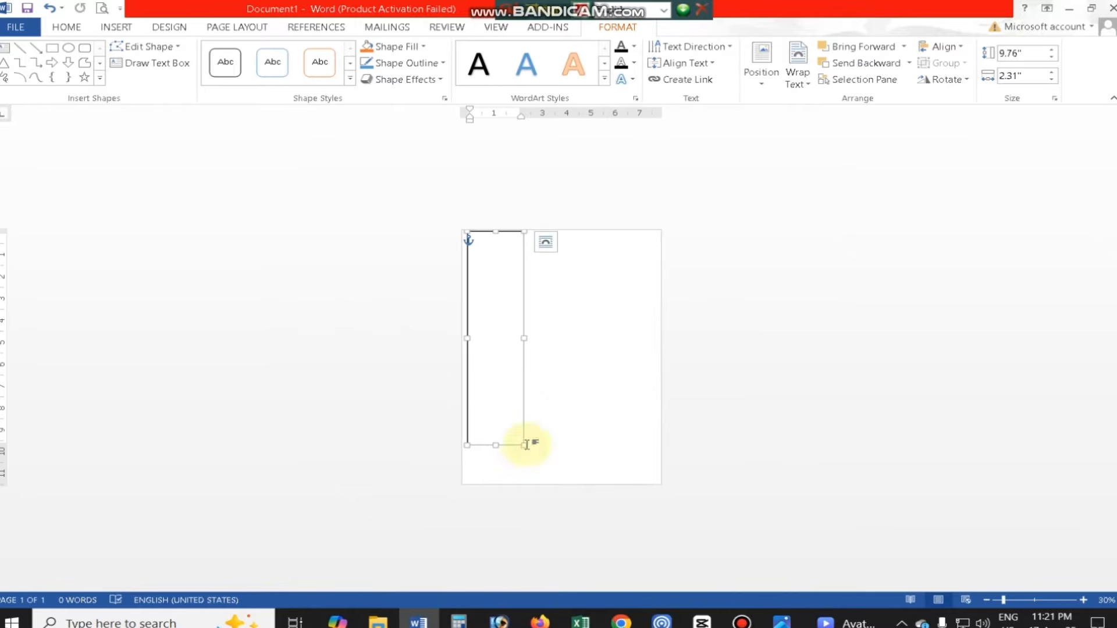
- Fill the tall box with dark blue, checking the reference CV image for its sidebar design
left_click(407, 62)
left_click(396, 46)
left_click(481, 165)
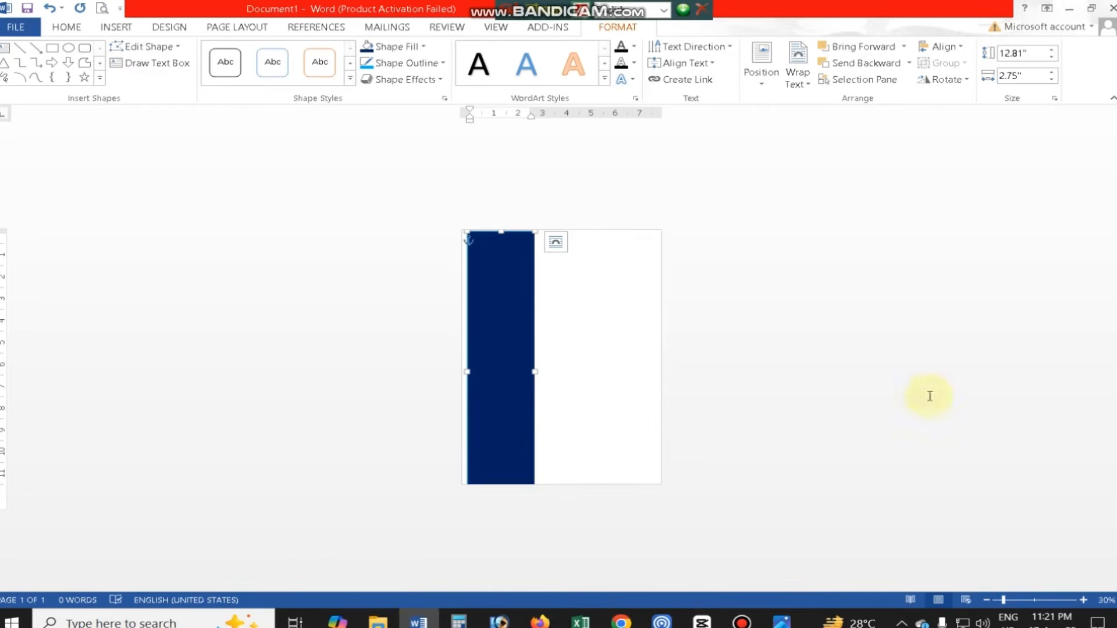
left_click(399, 46)
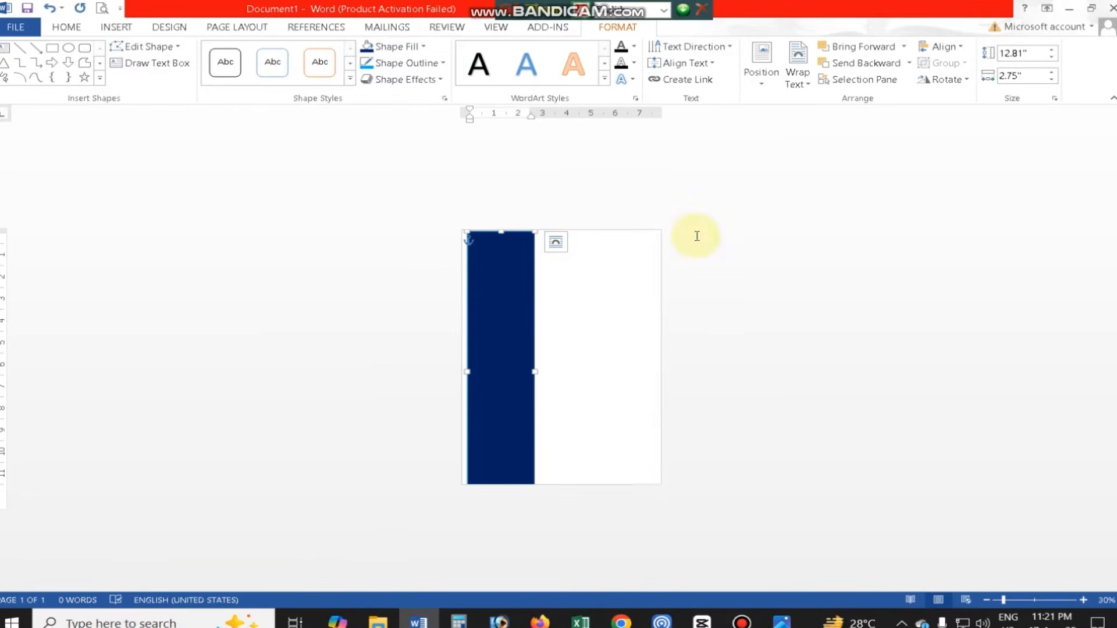
left_click(798, 73)
left_click(399, 46)
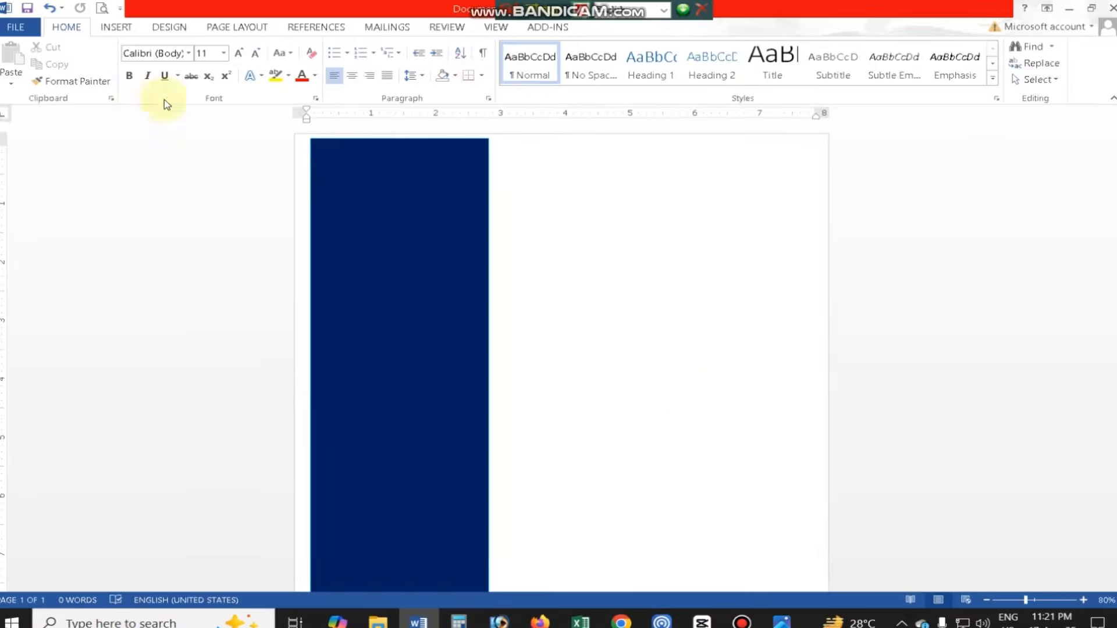
- Insert the portrait photo from its folder on Local Disk (E:) into the document
left_click(116, 27)
left_click(142, 78)
left_click(60, 125)
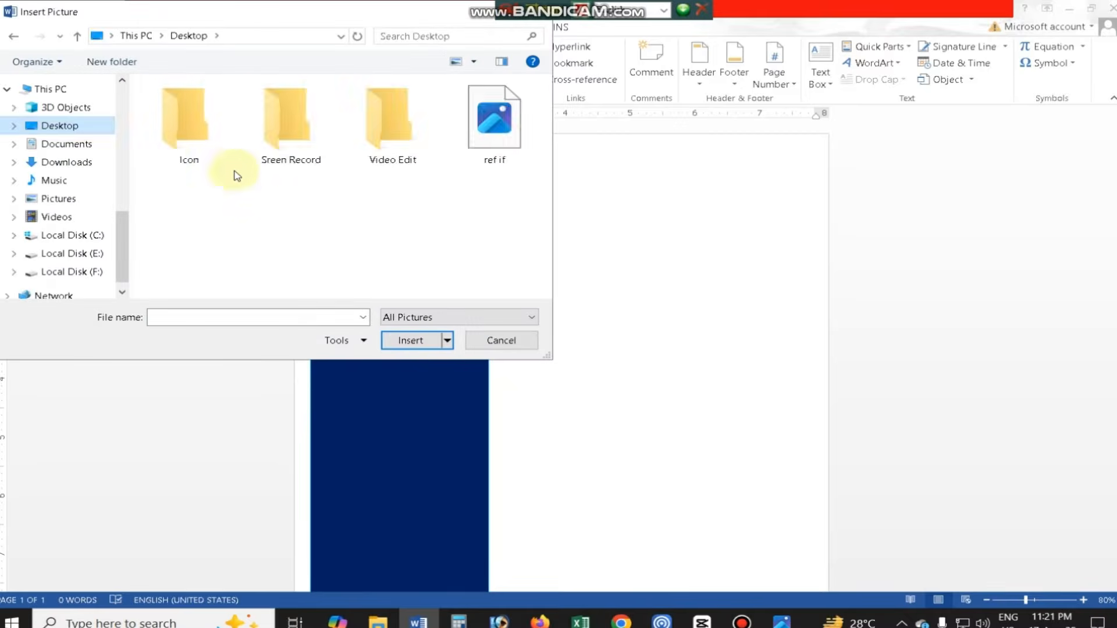
double_click(192, 131)
left_click(81, 255)
double_click(291, 123)
left_click(392, 125)
left_click(412, 339)
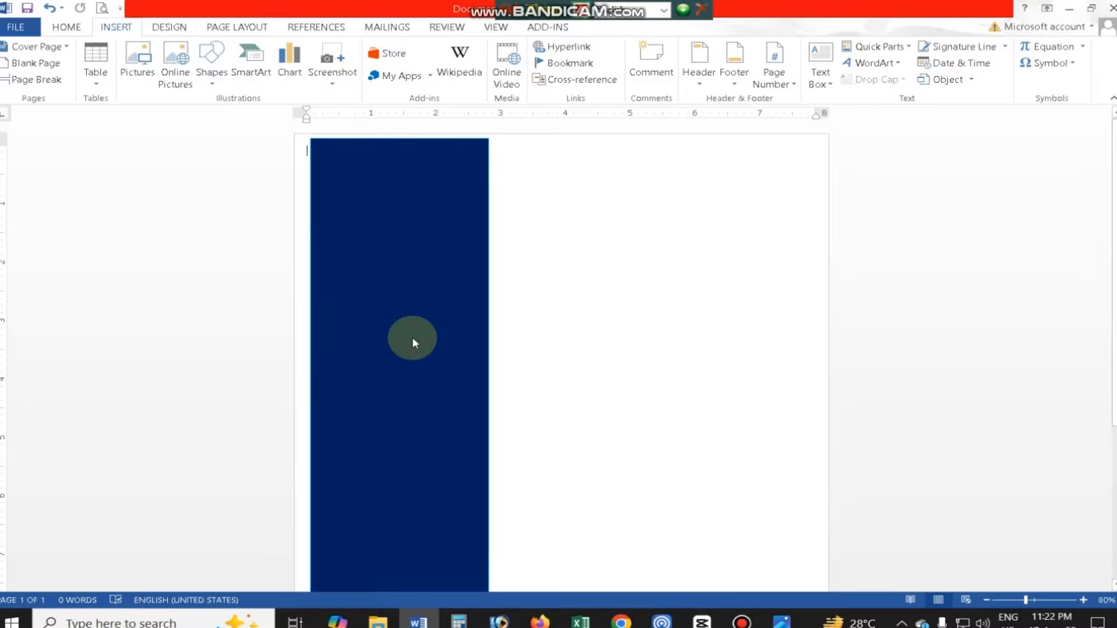
- Give the photo floating text wrapping and an oval grey-framed picture style, and place it near the blue panel's top
left_click(758, 76)
left_click(788, 174)
left_click(598, 78)
left_click(568, 192)
left_click_drag(358, 203, 400, 216)
left_click(425, 346)
- Widen the blue panel slightly on both sides and extend its upper edge to the top of the page
left_click_drag(310, 512, 302, 512)
left_click_drag(489, 512, 499, 512)
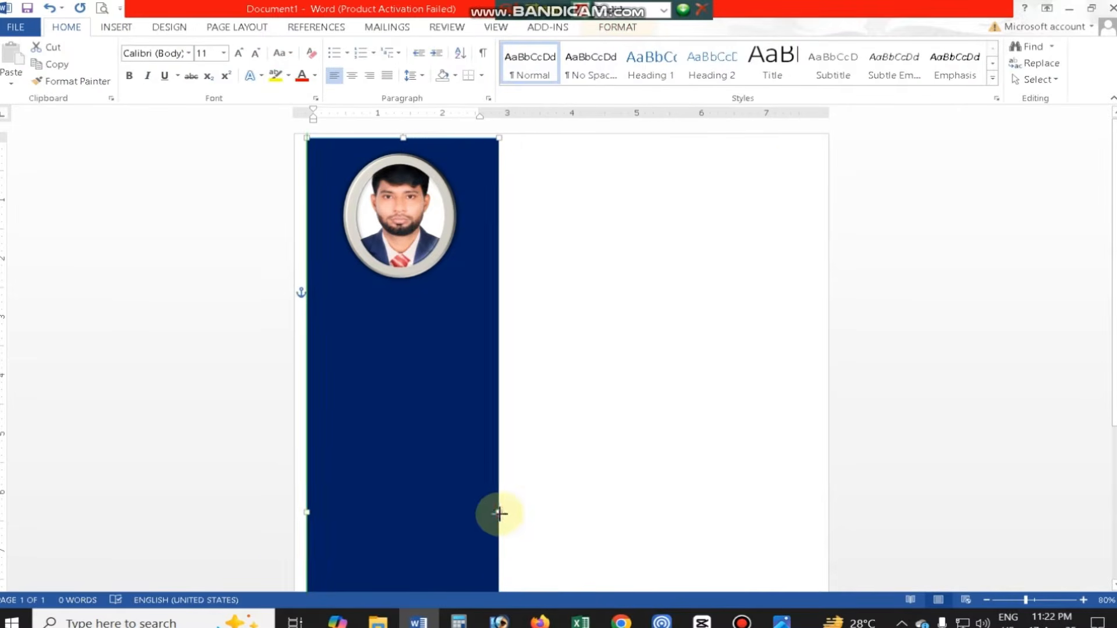
left_click(407, 215)
left_click(471, 178)
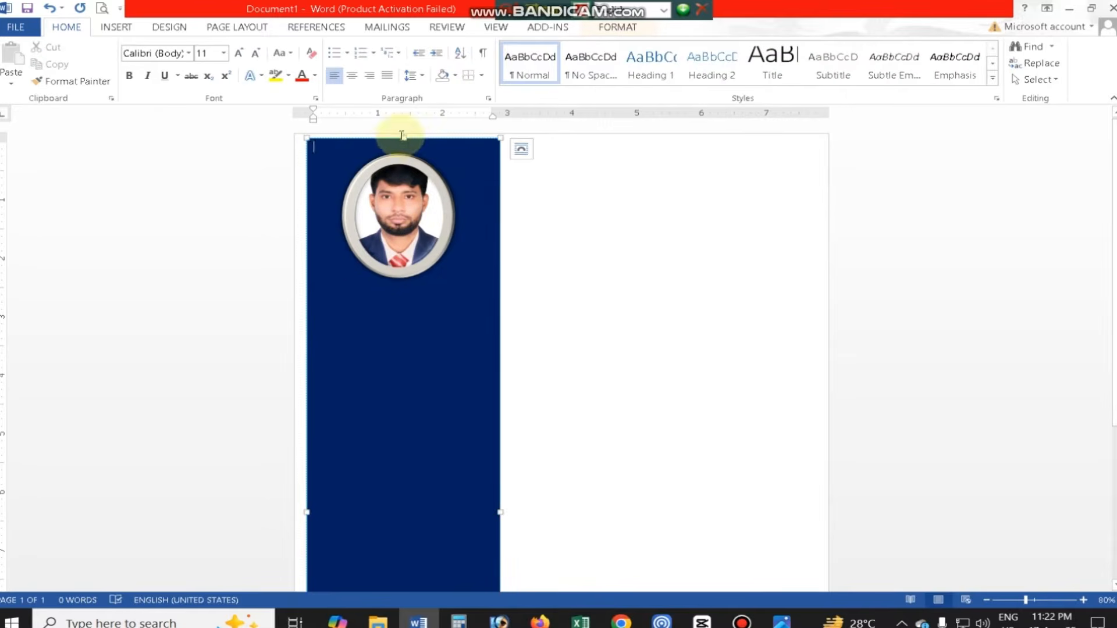
left_click_drag(403, 139, 404, 134)
- Change the photo's text wrapping so panel text falls below it, and move the photo up toward the panel's upper edge
left_click(406, 236)
left_click(615, 28)
left_click(764, 82)
left_click(798, 206)
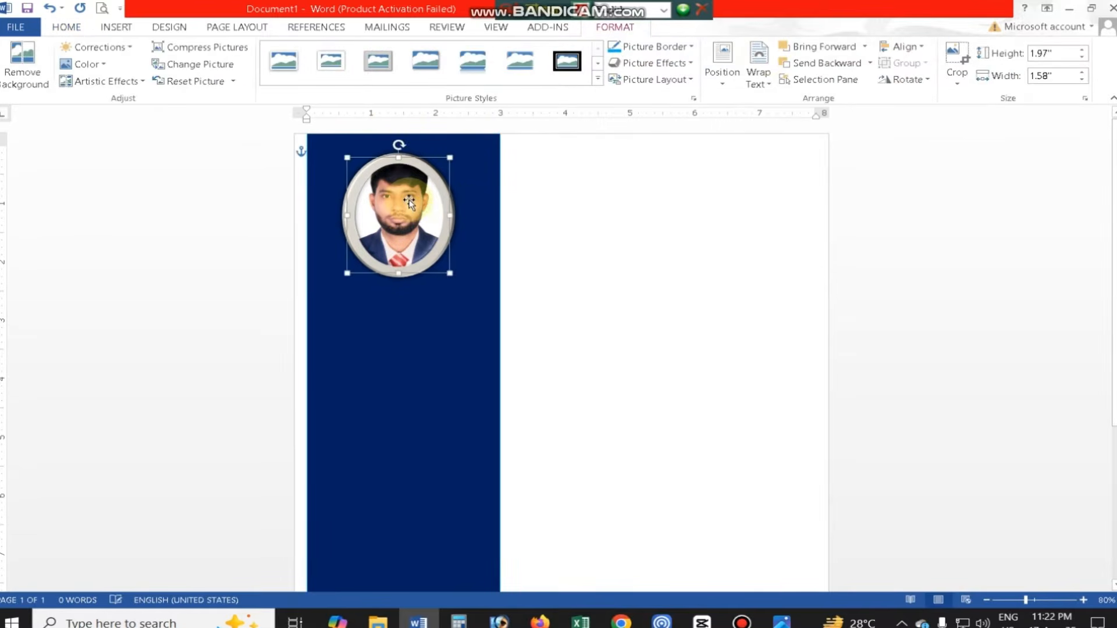
left_click_drag(406, 220, 406, 205)
- Set the font color to white and enter the person's full name in the panel below the photo
left_click(479, 173)
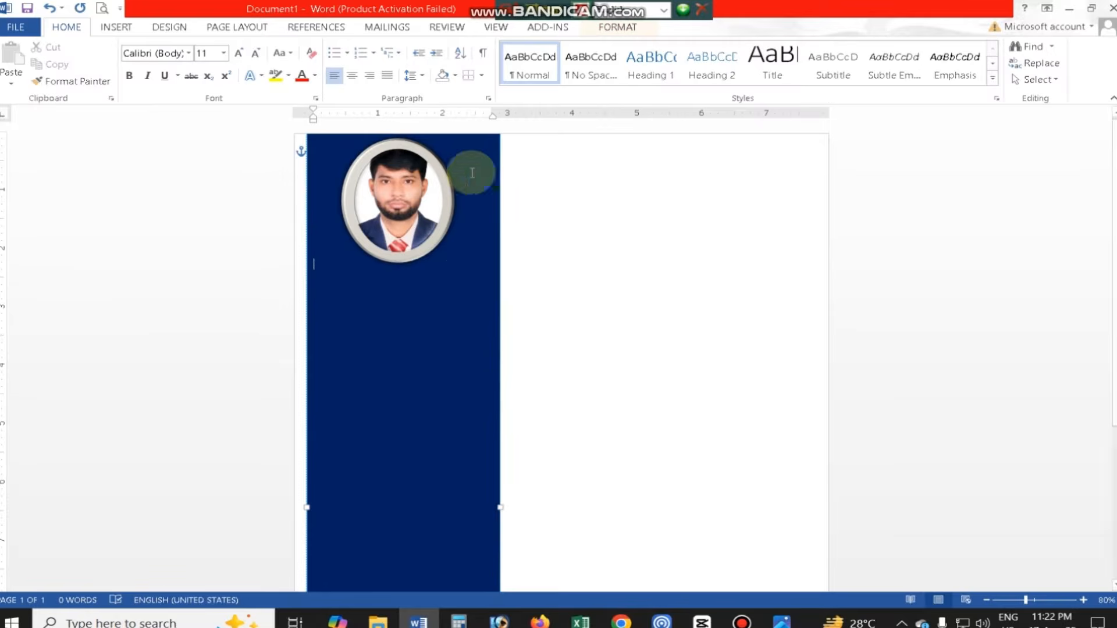
left_click(315, 75)
left_click(305, 118)
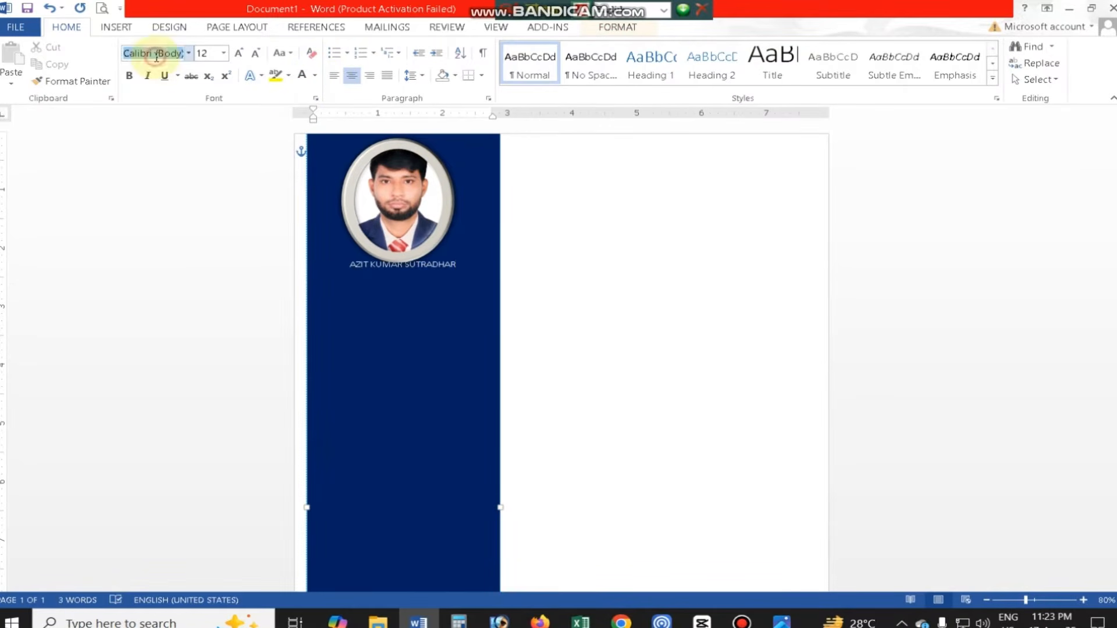
- Format the name below the photo as centered Arial Black at 12 pt
left_click(188, 53)
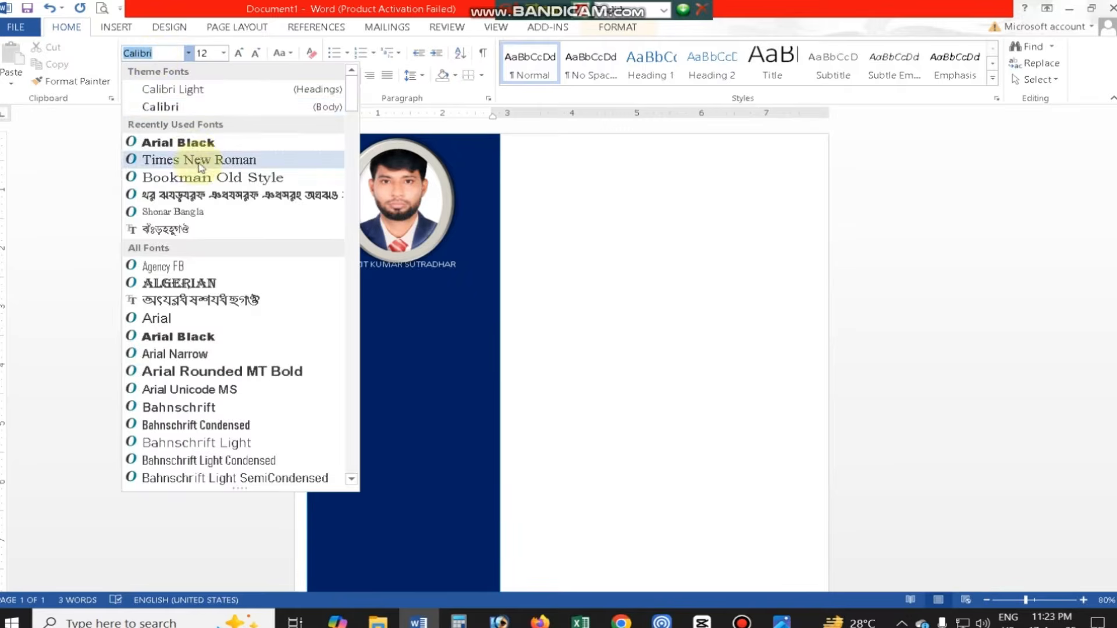
left_click(482, 281)
left_click_drag(347, 264, 456, 294)
left_click(239, 52)
left_click(238, 53)
left_click(239, 53)
left_click(238, 53)
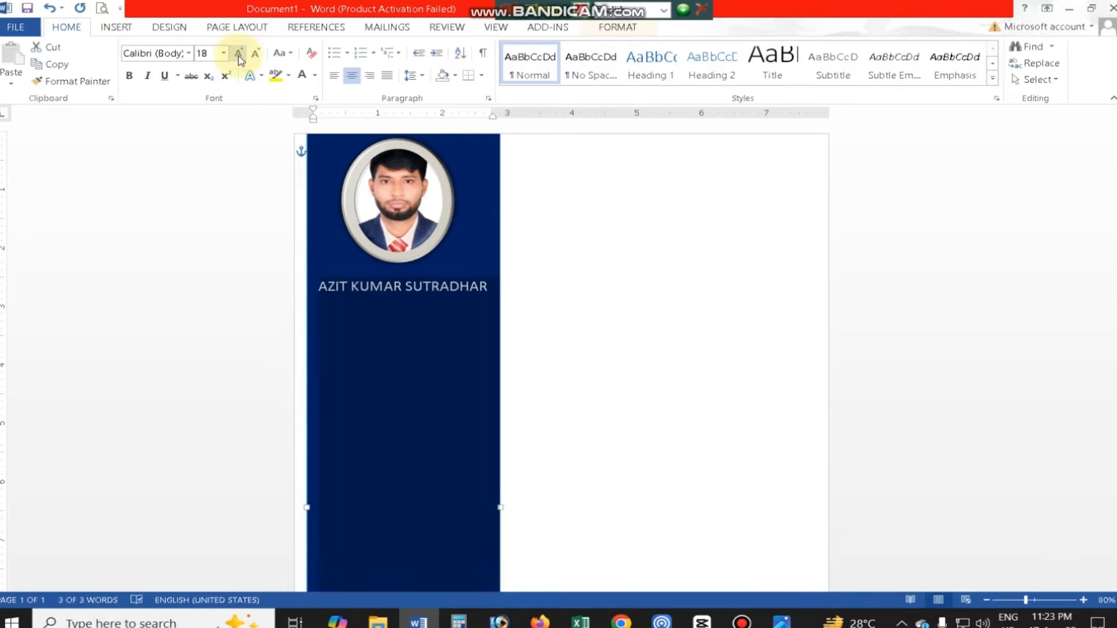
left_click(188, 53)
left_click(178, 144)
left_click(255, 53)
left_click(255, 53)
left_click(255, 53)
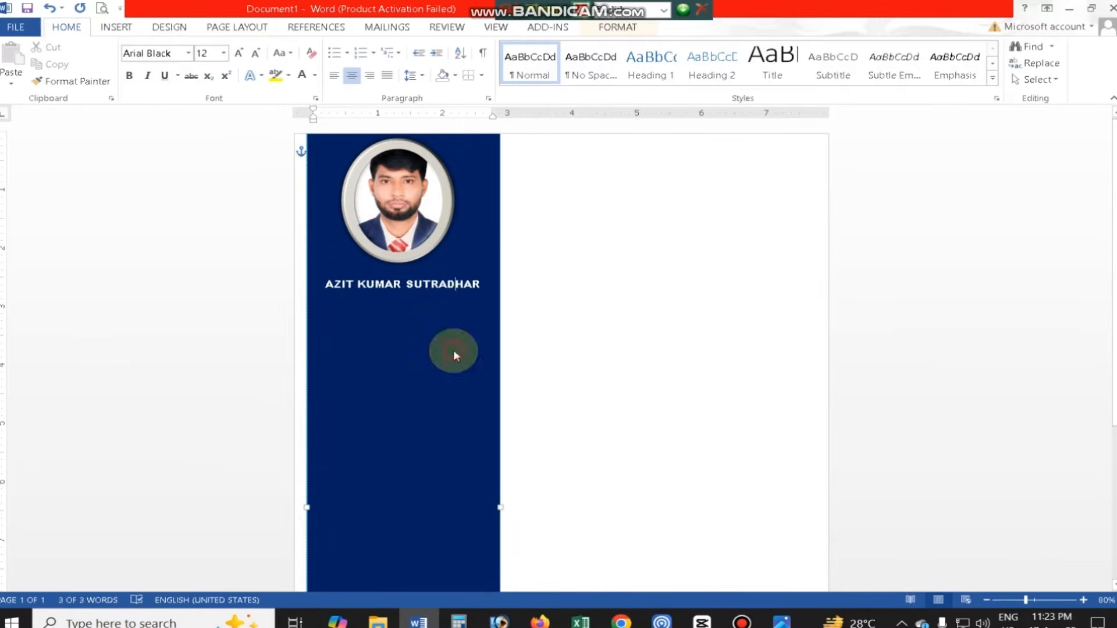
left_click(581, 396)
- Add the left-aligned heading "Contact me" below the name, following the reference CV image
scroll(581, 397, "up", 3)
left_click(782, 623)
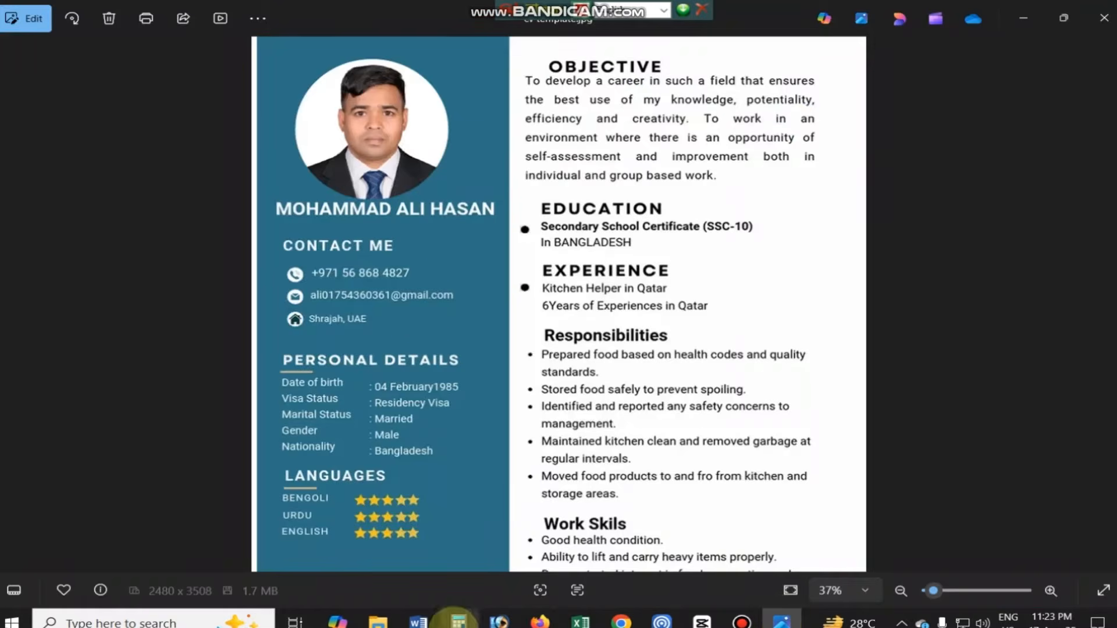
left_click(418, 621)
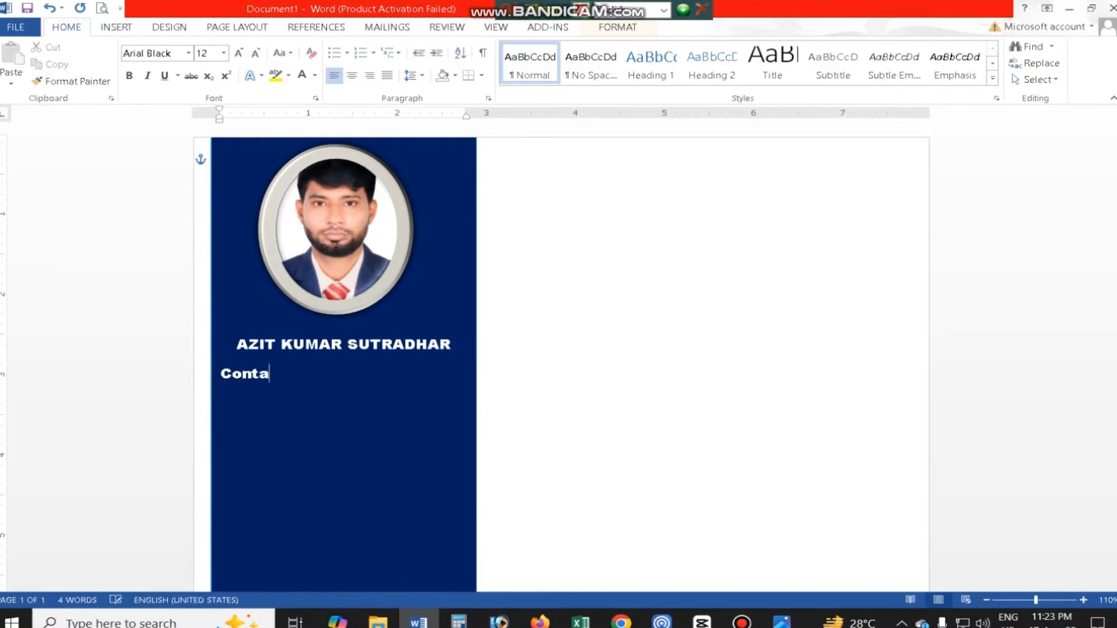
left_click(781, 623)
left_click(418, 622)
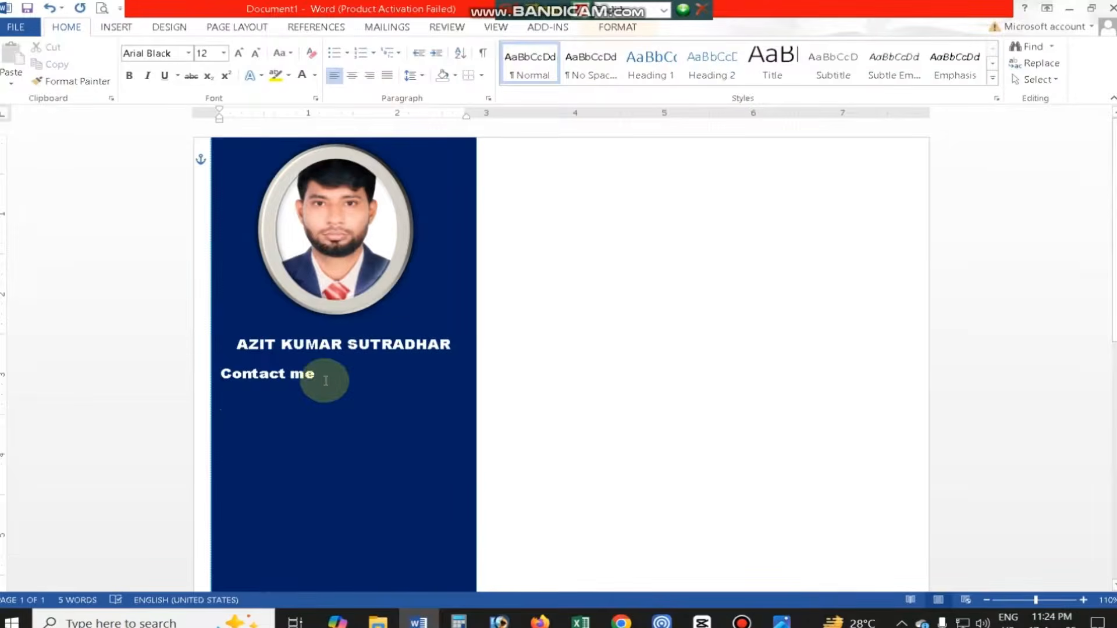
- Enter the phone number, e-mail and address as indented lines under "Contact me", removing the e-mail's automatic hyperlink formatting
left_click(782, 623)
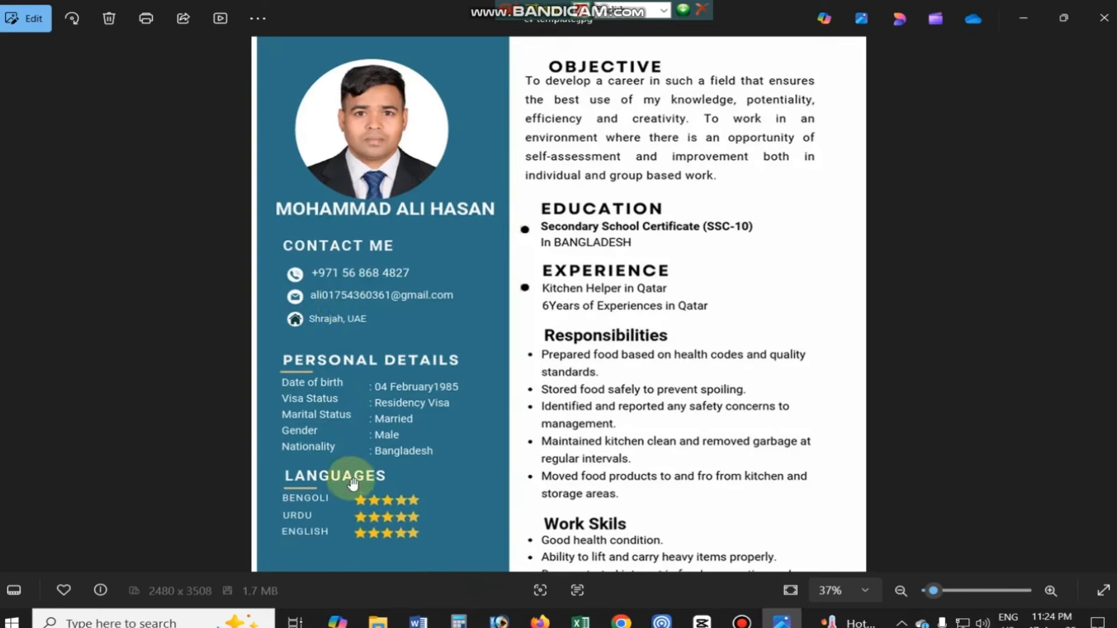
left_click(420, 621)
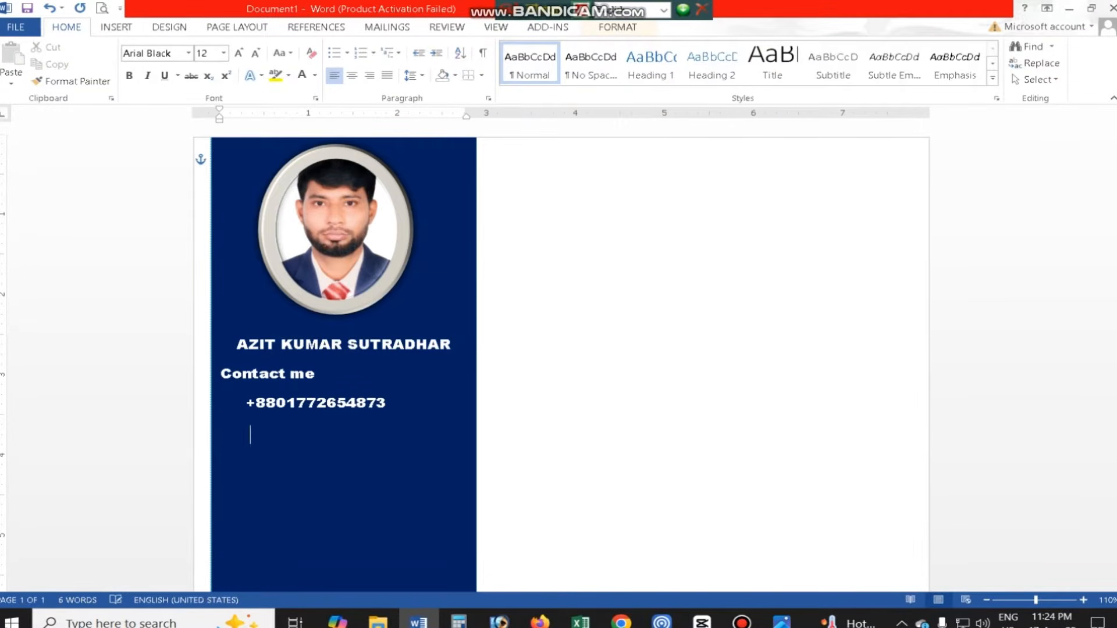
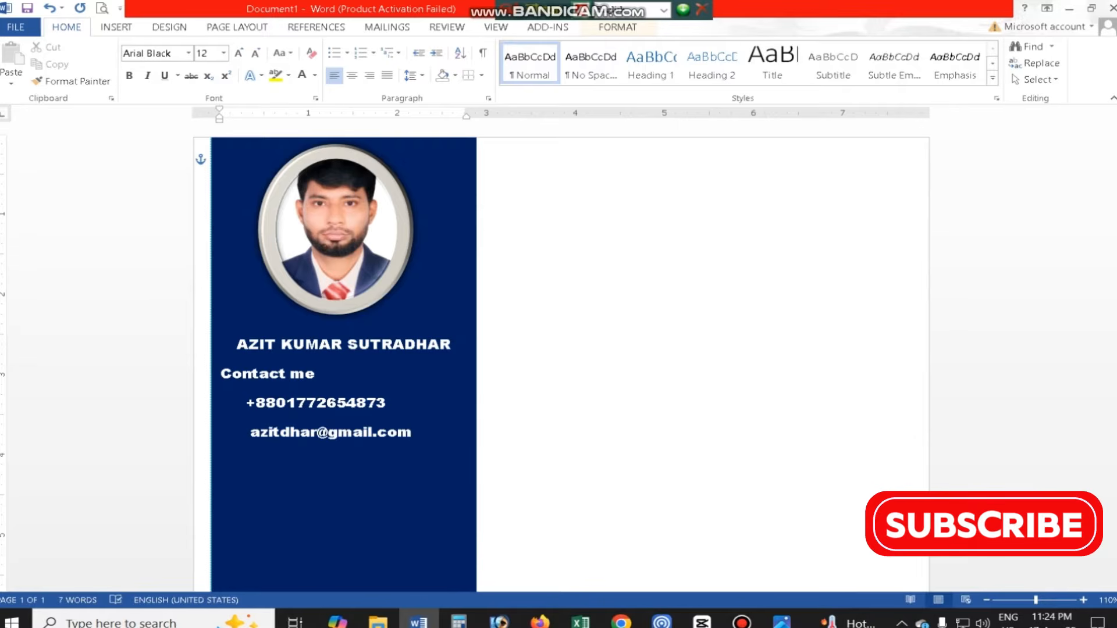
left_click(422, 440)
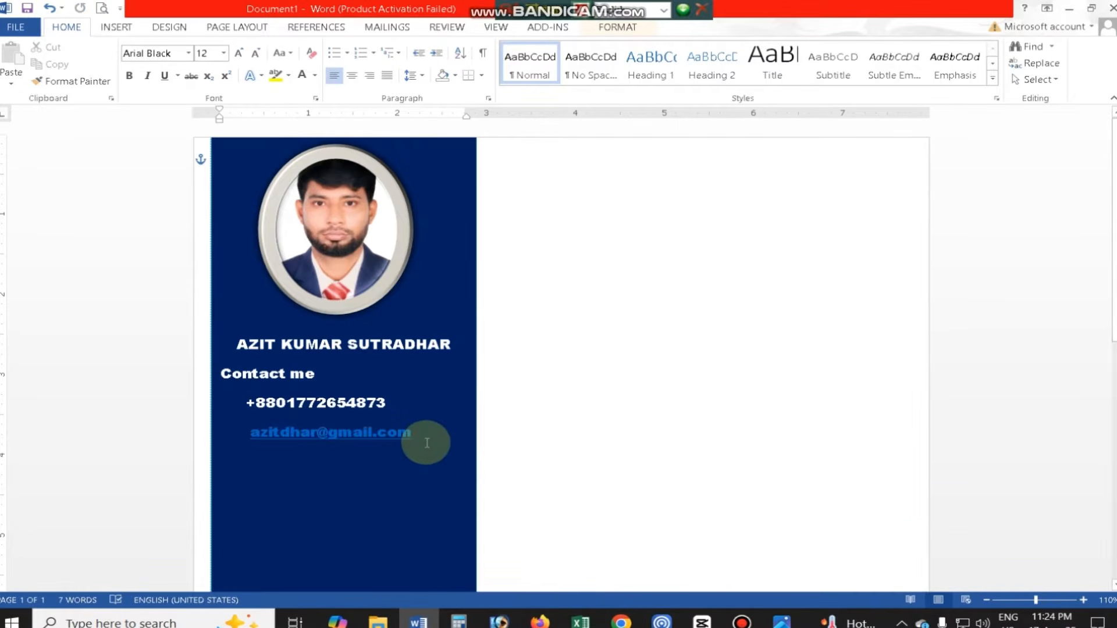
key("BackSpace")
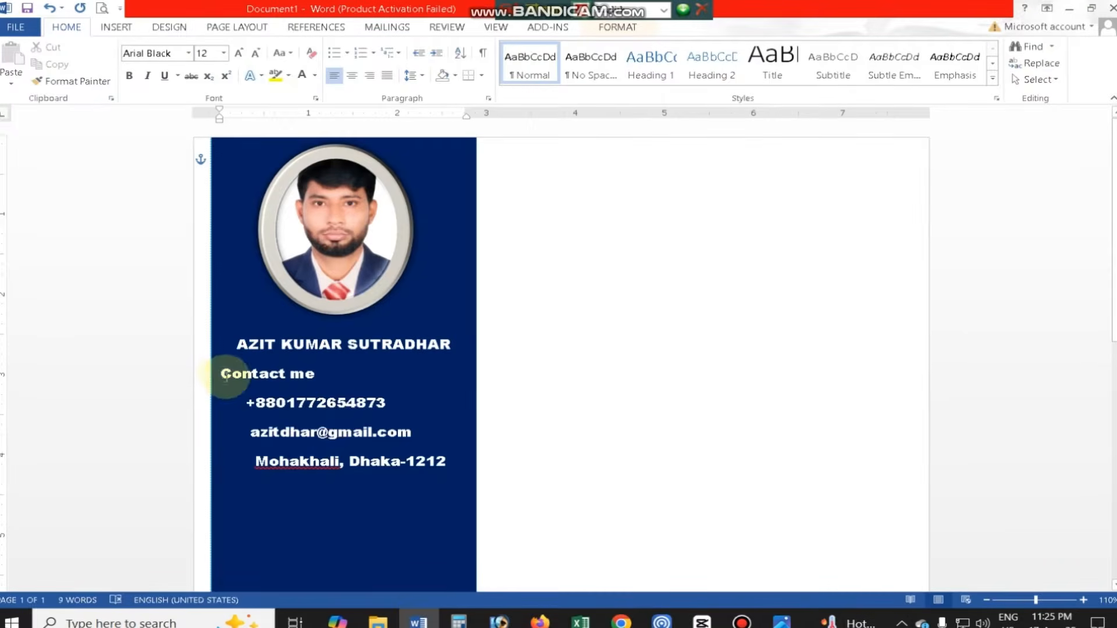
- Reduce the spacing after the paragraphs in the "Contact me" block so its lines sit closer together
left_click_drag(219, 374, 448, 408)
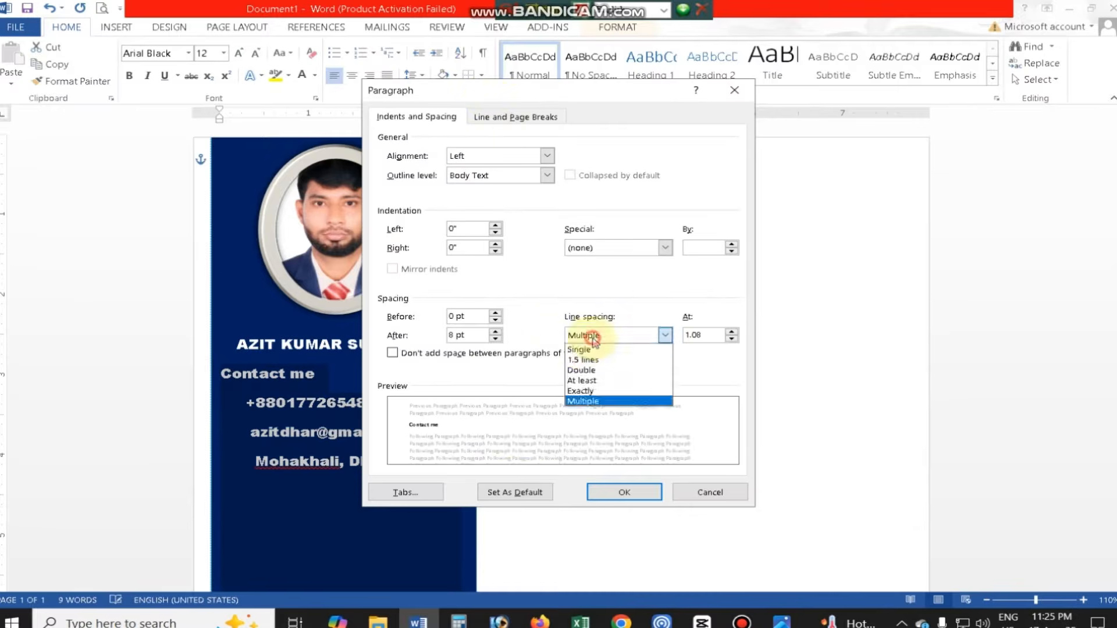
left_click(495, 339)
left_click(624, 493)
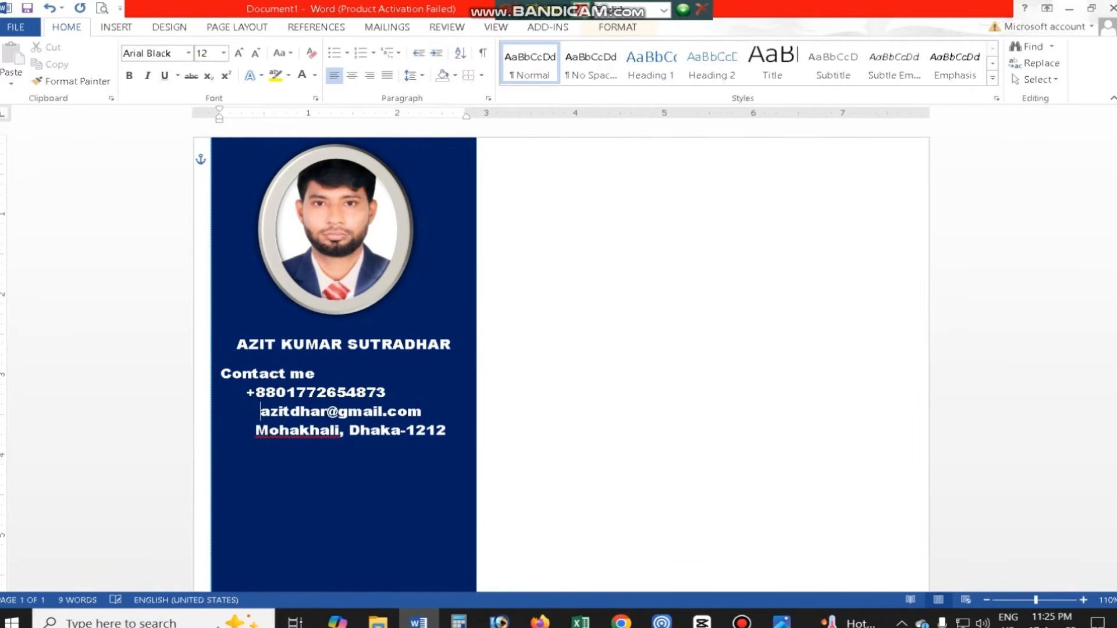
- Insert the green phone icon picture in front of the phone number
left_click(113, 34)
left_click(212, 55)
left_click(132, 84)
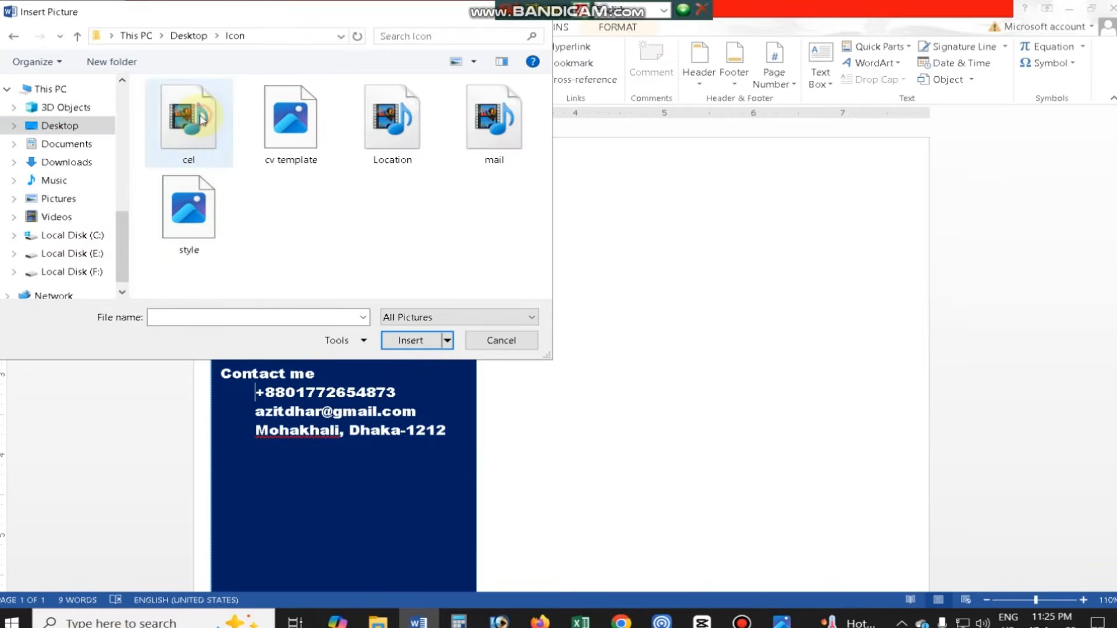
left_click(192, 120)
left_click(410, 341)
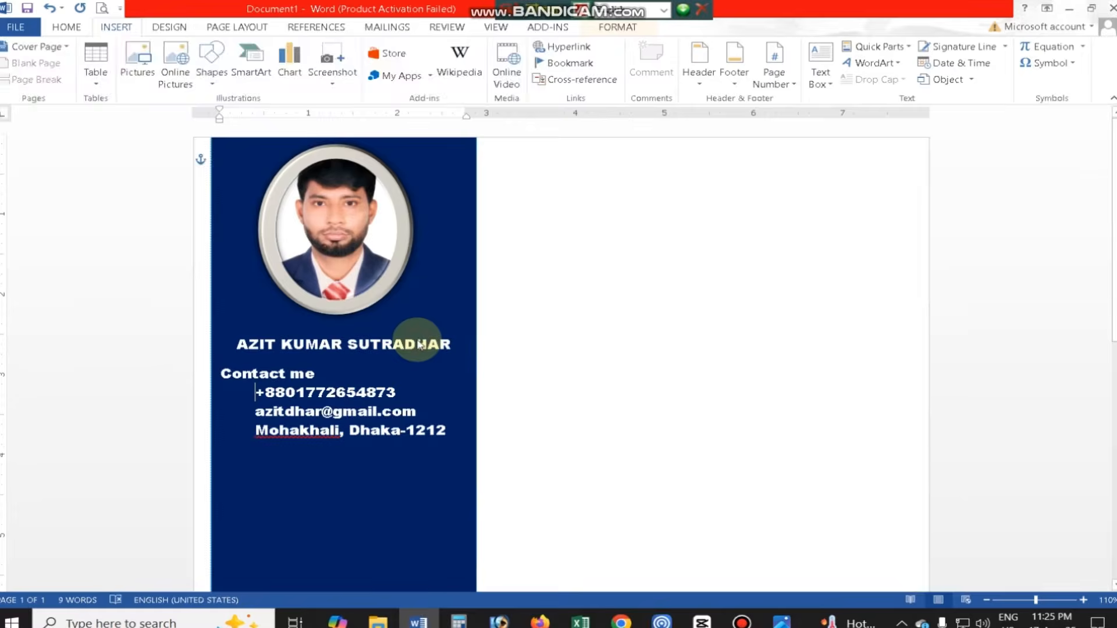
- Shrink the phone icon to about 0.36" by 0.36" so it suits the contact lines
left_click_drag(464, 401, 399, 391)
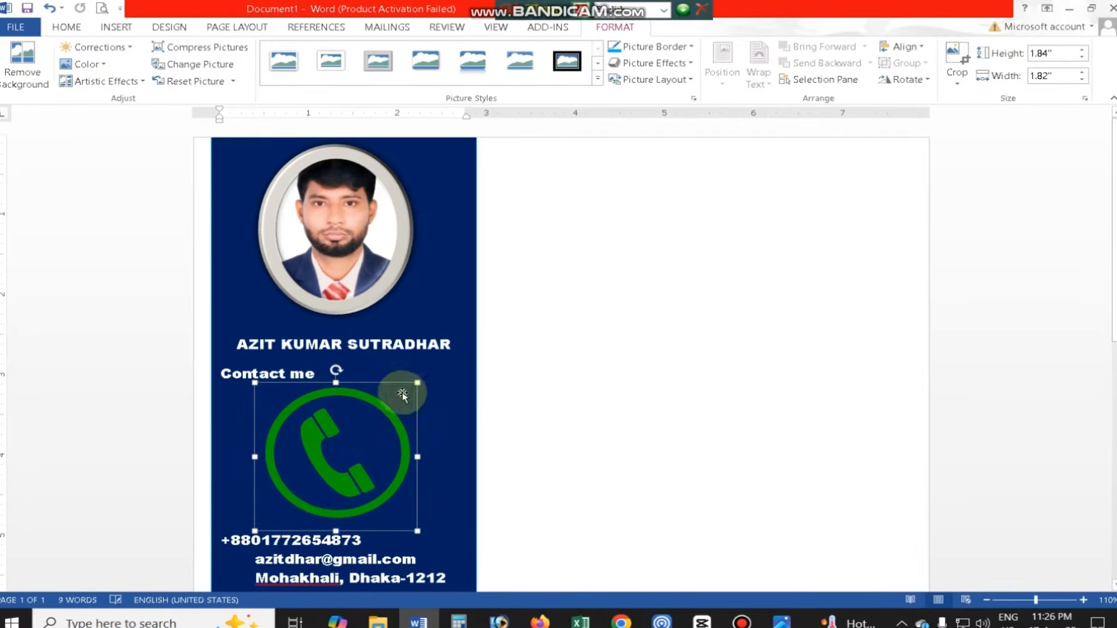
left_click_drag(413, 526, 247, 426)
left_click(355, 540)
left_click(252, 394)
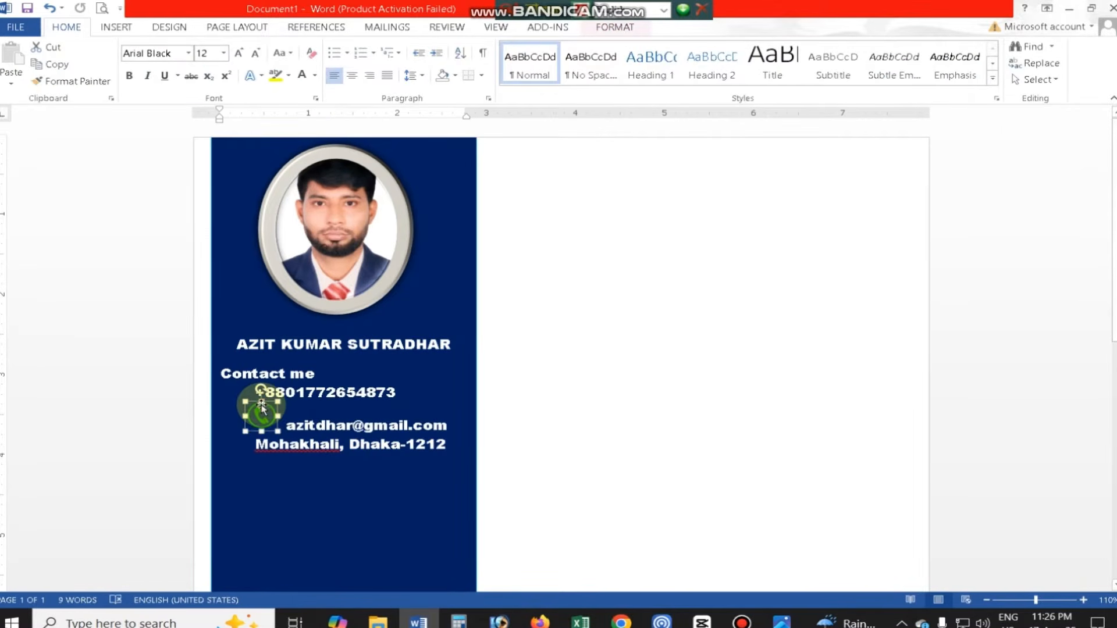
right_click(261, 407)
left_click(297, 394)
left_click(1102, 119)
left_click(314, 494)
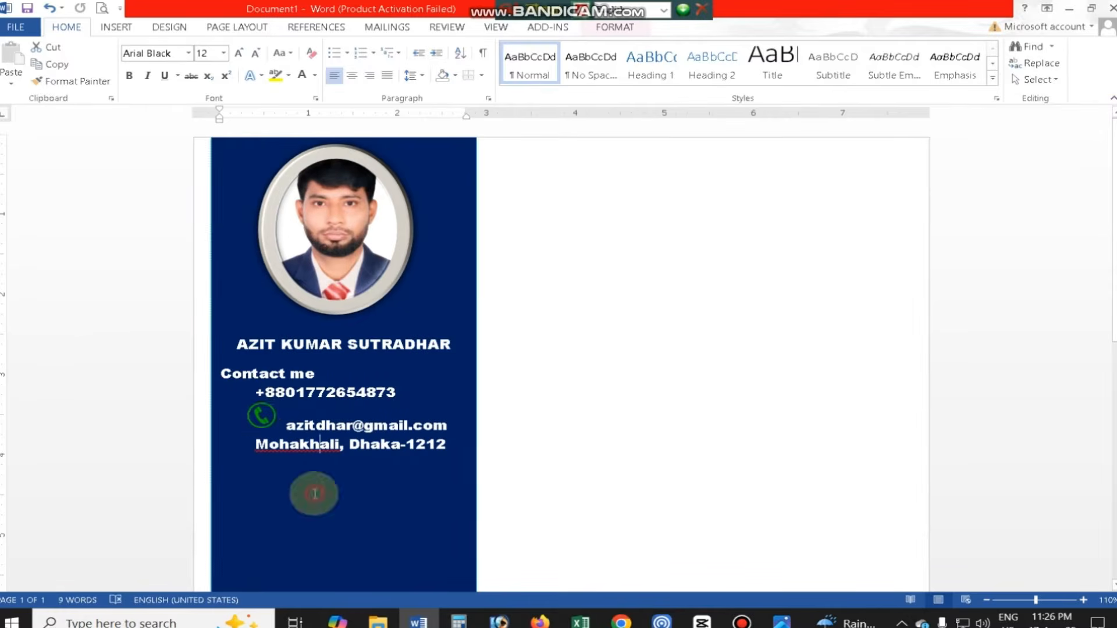
left_click(261, 414)
left_click(307, 513)
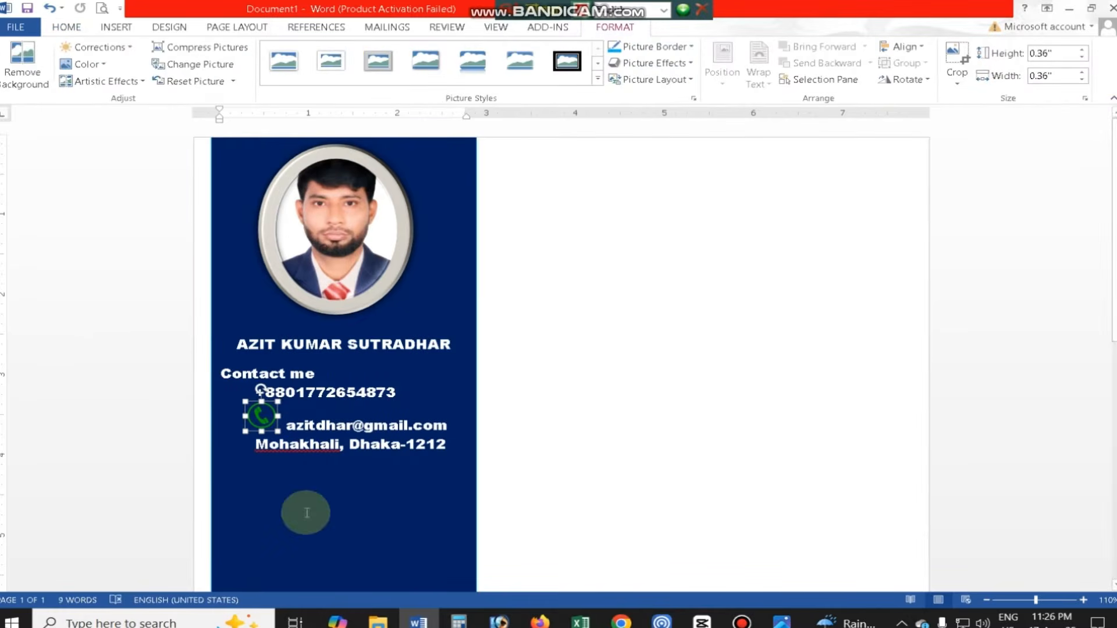
- Move the phone icon from the e-mail line to the start of the phone number line
left_click_drag(266, 415, 395, 344)
left_click_drag(395, 345, 236, 402)
left_click(342, 427)
left_click(449, 267)
scroll(437, 300, "down", 3)
left_click(417, 316)
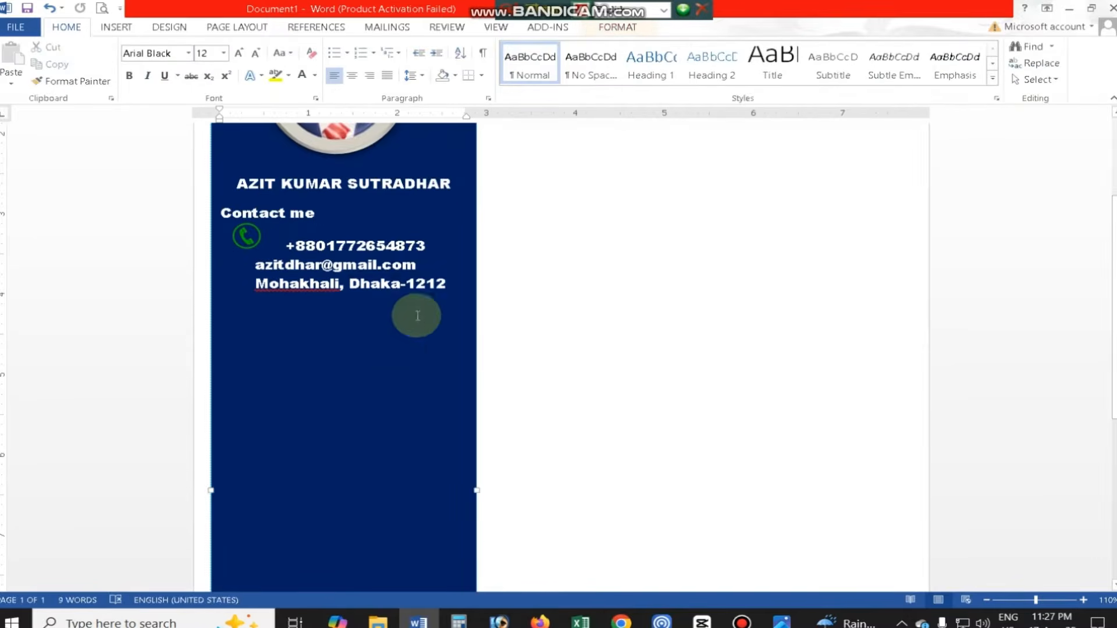
left_click(441, 119)
left_click(477, 291)
double_click(477, 291)
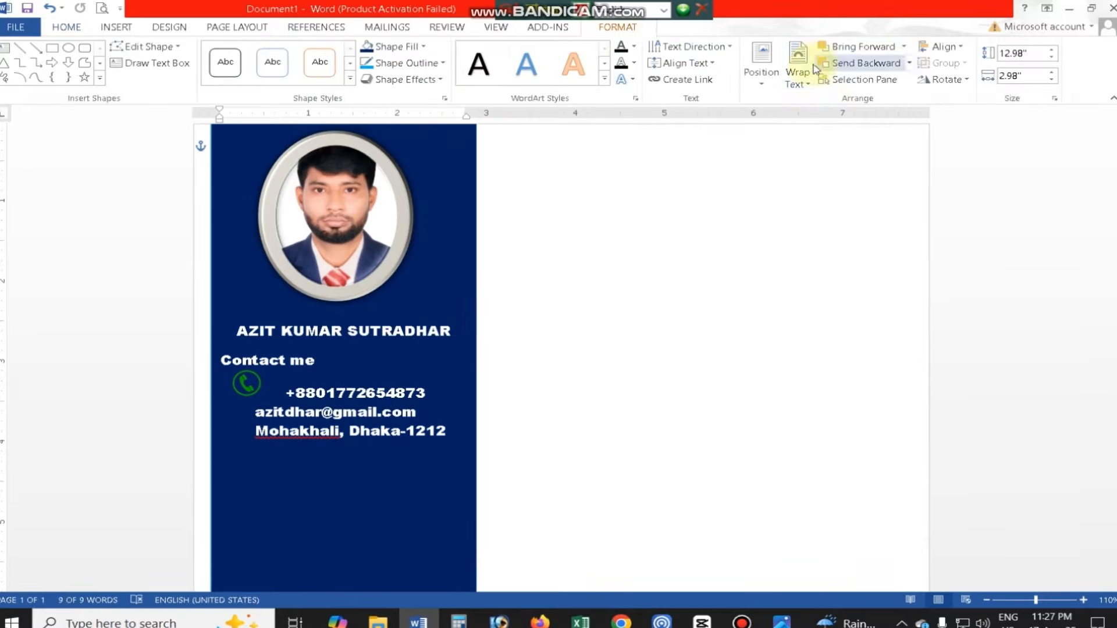
left_click(802, 62)
- Delete the green phone icon in front of the phone number
left_click(284, 462)
left_click_drag(247, 385, 286, 411)
key("ctrl+z")
double_click(254, 374)
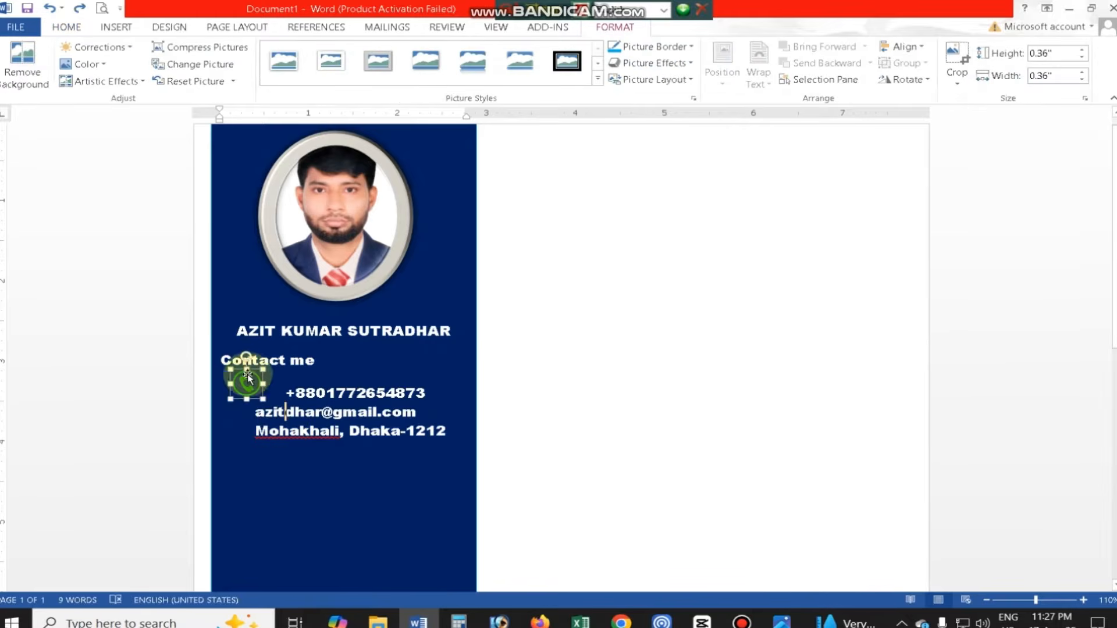
mouse_move(248, 379)
left_mouse_down()
mouse_move(257, 410)
mouse_move(235, 380)
left_mouse_up()
key("Delete")
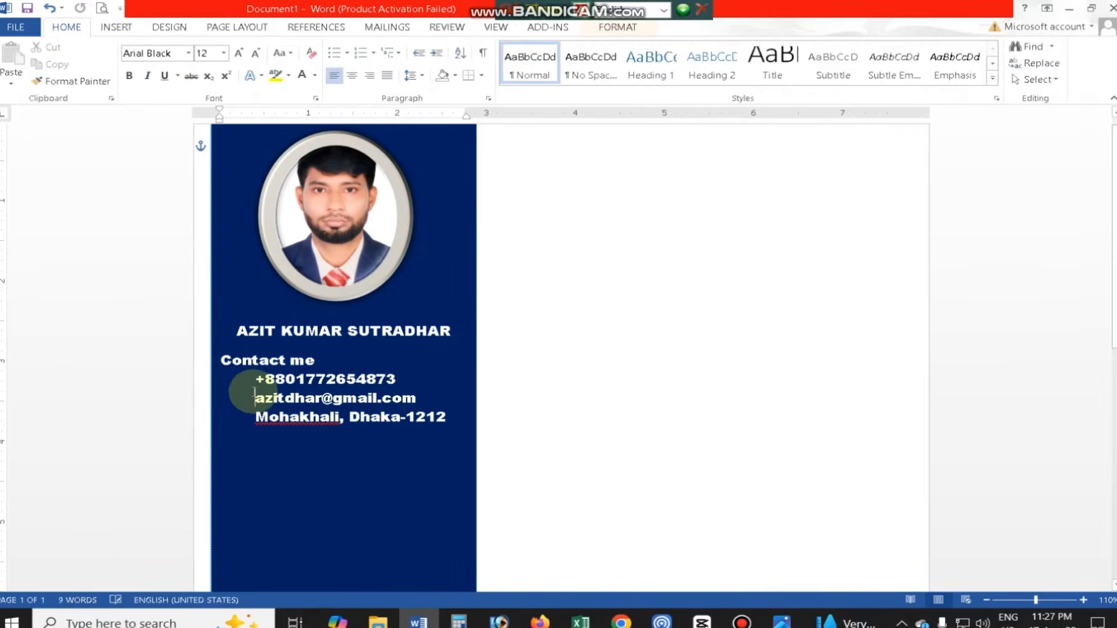
- Insert the cel icon picture below the address line in the sidebar and check its Format Picture layout options
left_click(121, 28)
left_click(127, 74)
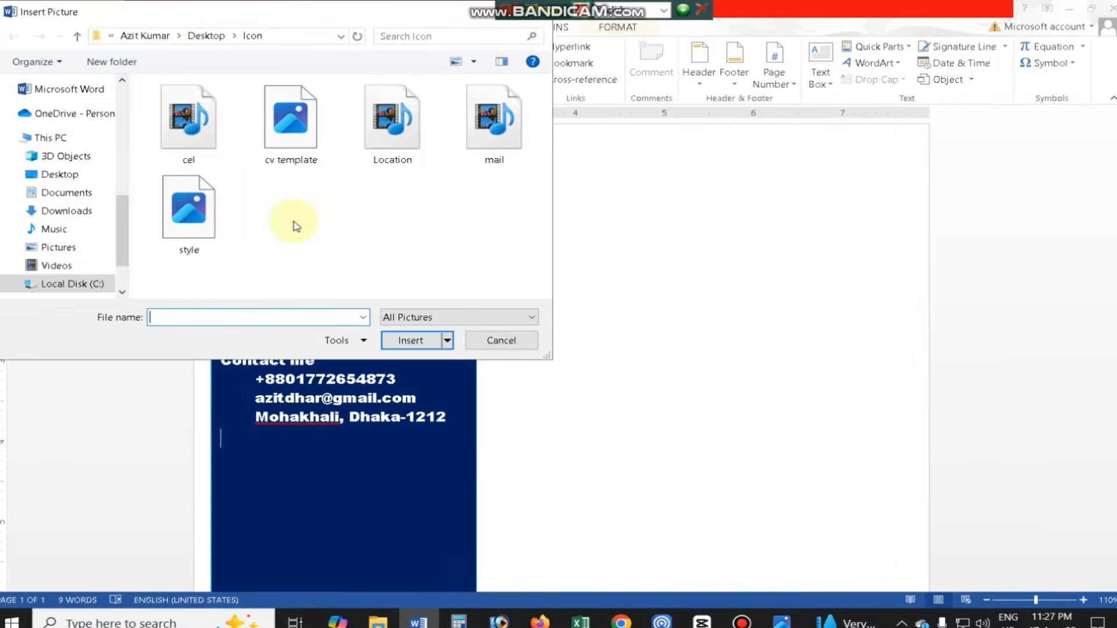
left_click(200, 145)
left_click(416, 338)
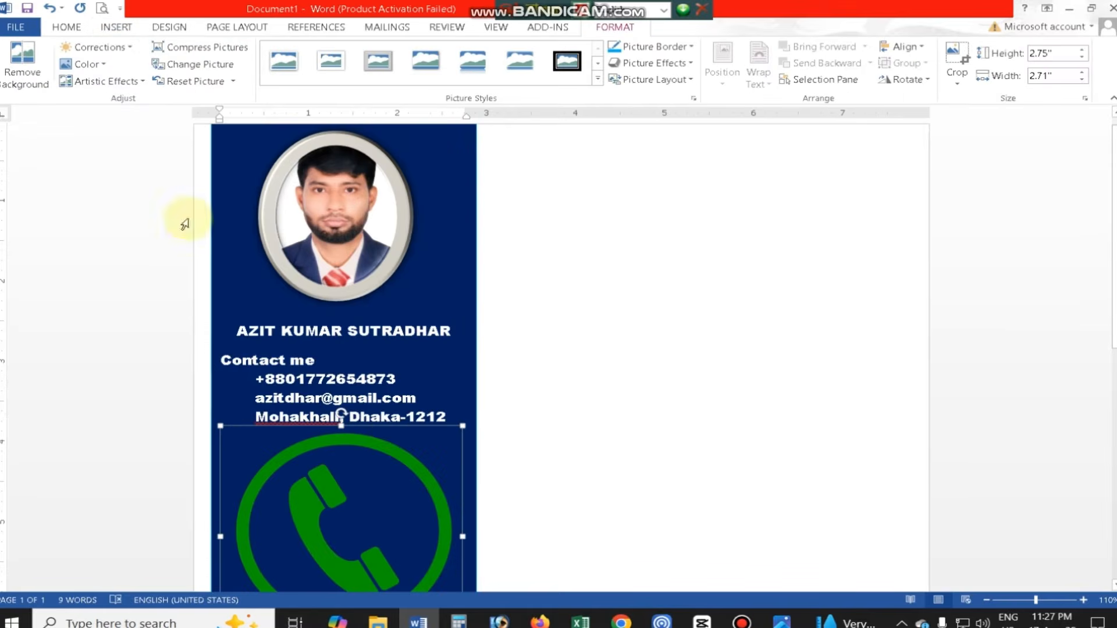
right_click(395, 432)
left_click(421, 420)
left_click(971, 151)
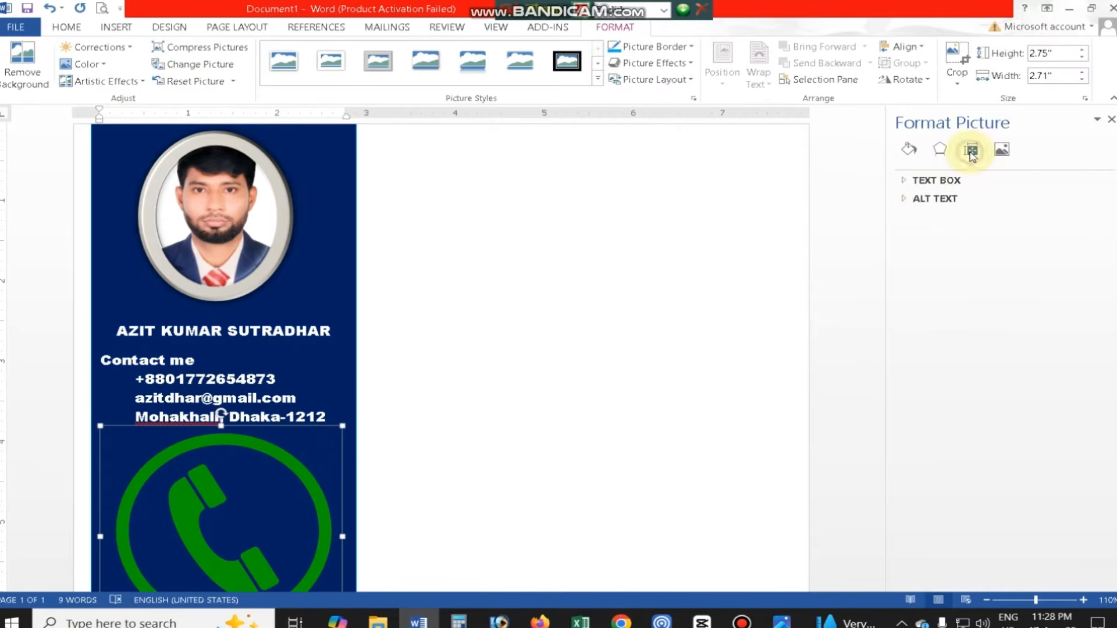
left_click(1111, 120)
left_click(232, 249)
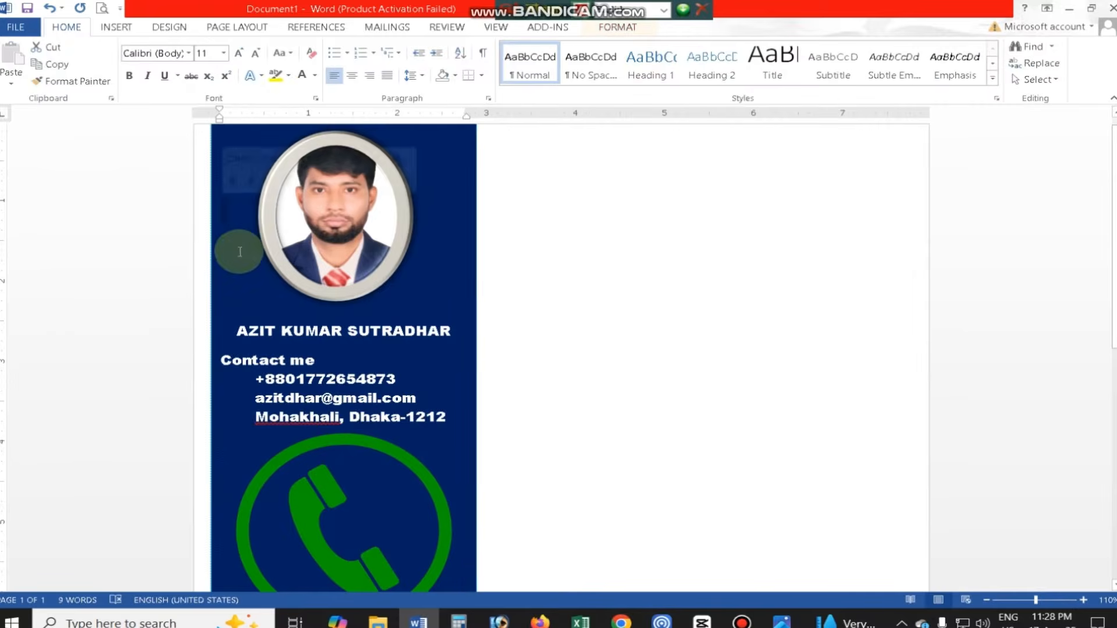
left_click(115, 27)
left_click(212, 64)
left_click(252, 115)
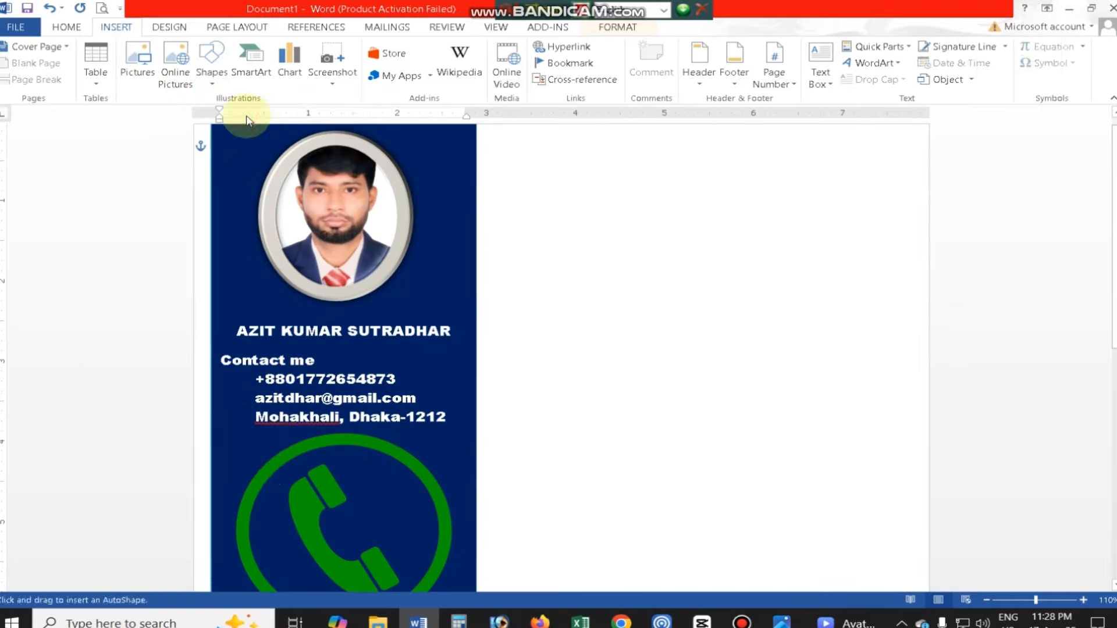
mouse_move(236, 423)
left_mouse_down()
mouse_move(265, 469)
mouse_move(700, 364)
mouse_move(687, 373)
left_mouse_up()
left_click(447, 263)
left_click(252, 443)
key("Delete")
left_click(307, 451)
key("ctrl+z")
left_click_drag(389, 395, 508, 342)
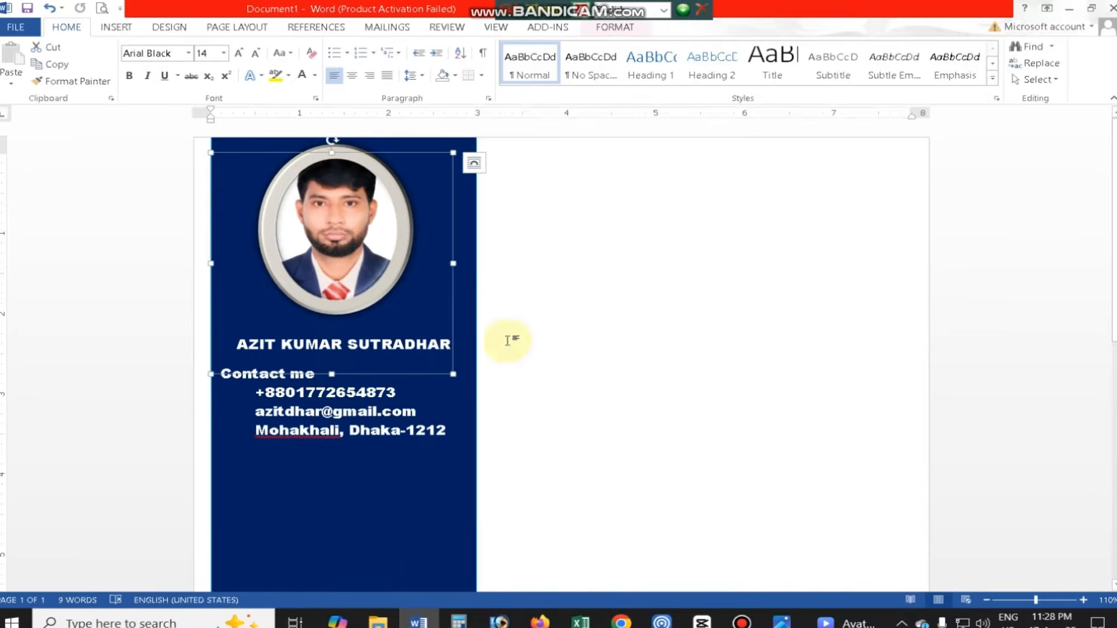
key("ctrl+z")
- Enter the placeholder text "dffd" on the blank page beside the sidebar and insert the Location icon picture there
left_click(599, 365)
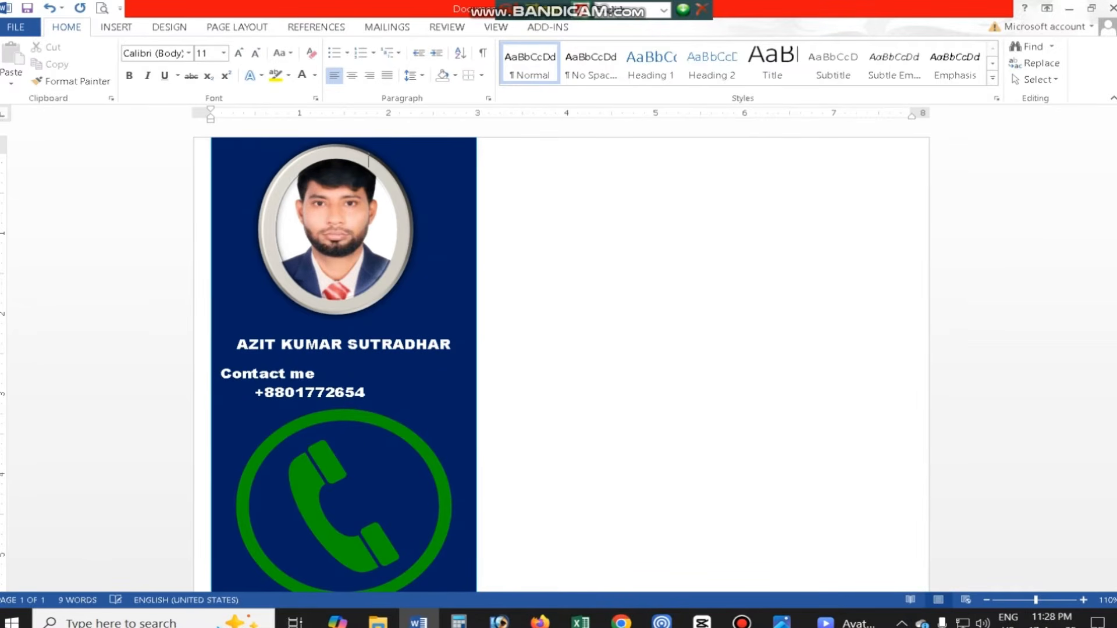
type("fd")
left_click(116, 27)
left_click(141, 64)
double_click(392, 120)
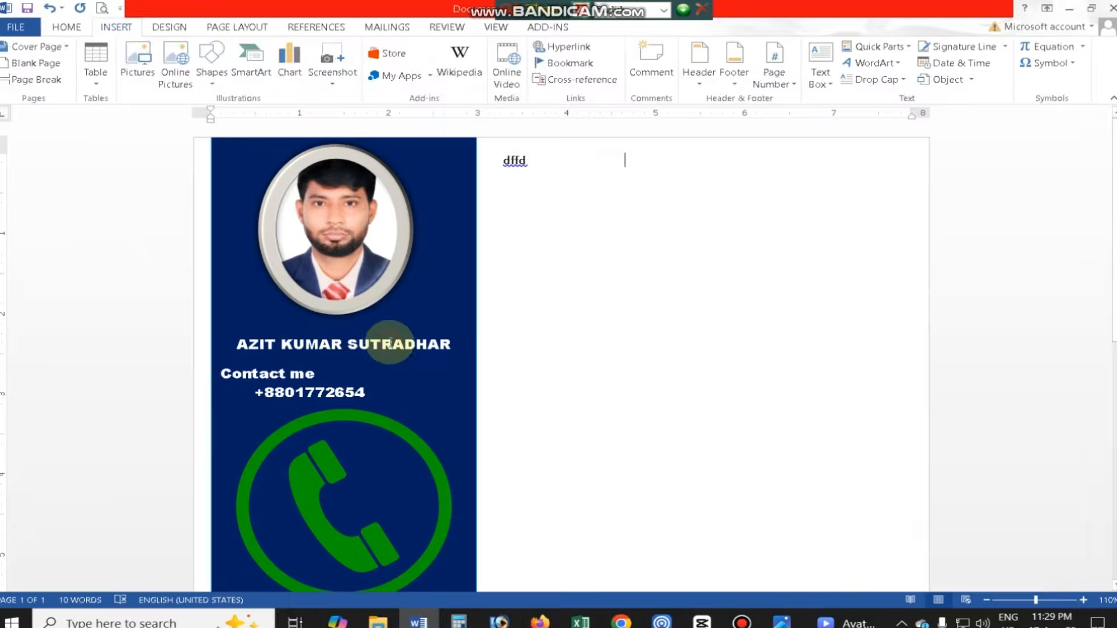
- Set the location icon's text wrapping to In Front of Text and move it lower on the blank page
left_click(759, 67)
left_click(763, 79)
left_click(759, 83)
left_click(795, 204)
left_click_drag(573, 208, 327, 368)
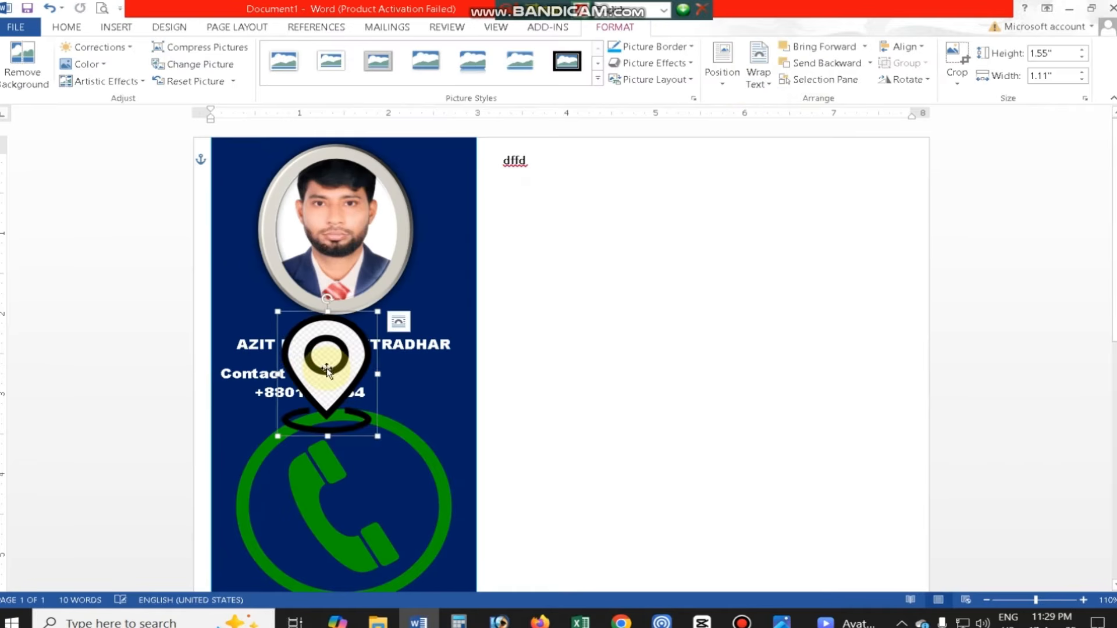
key("ctrl+z")
left_click_drag(579, 224, 571, 433)
- Delete the oversized phone icon from the sidebar and insert the cel icon picture again beside the placeholder text
left_click(340, 419)
key("Delete")
left_click(540, 213)
left_click(116, 27)
left_click(217, 73)
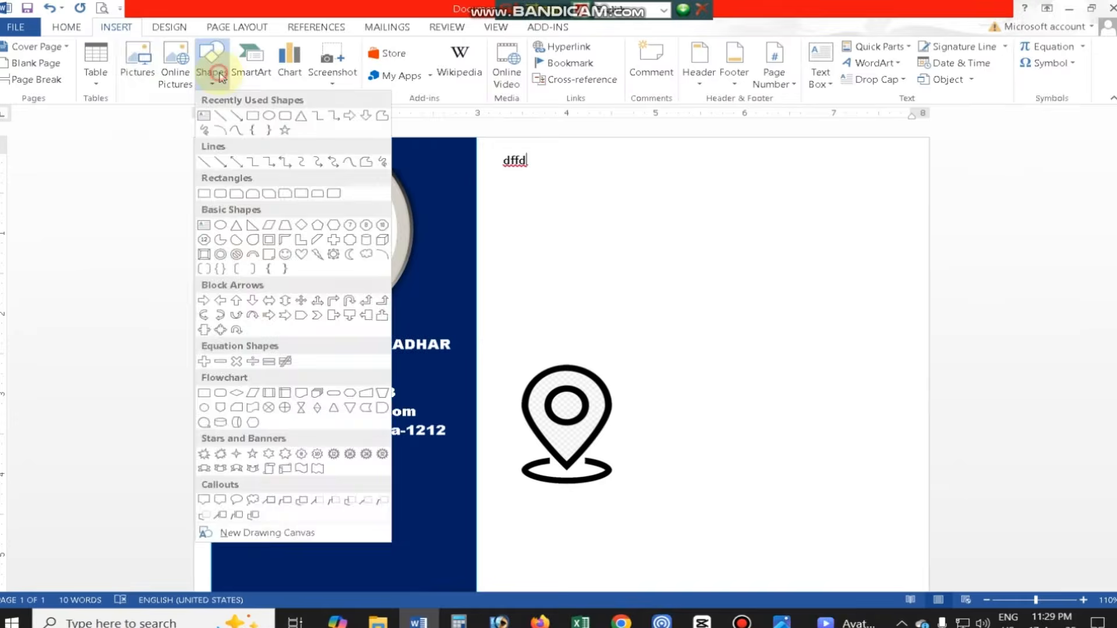
left_click(134, 64)
left_click(210, 148)
left_click(415, 341)
- Set the phone icon to In Front of Text, shrink it and place it in front of the phone number
left_click(759, 79)
left_click(768, 204)
left_click_drag(767, 153, 581, 324)
left_click_drag(254, 396, 245, 396)
left_click(309, 429)
scroll(451, 448, "up", 4)
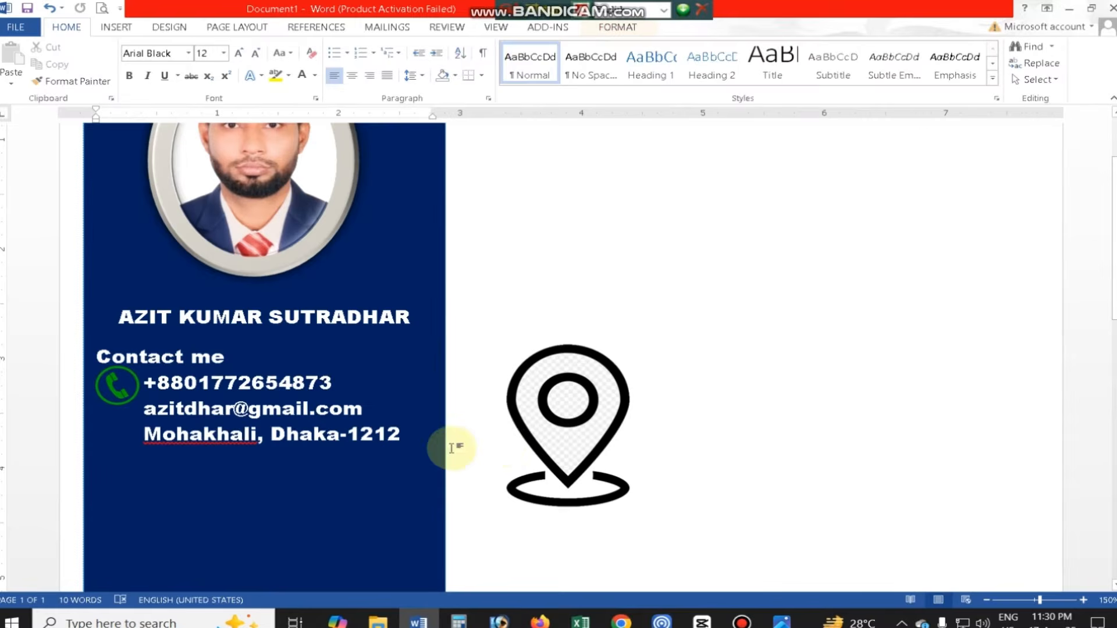
- Shrink the location icon and move it into the sidebar just before the address line
left_click(592, 414)
left_click_drag(644, 511, 524, 352)
left_click_drag(11, 433, 134, 428)
left_click(176, 483)
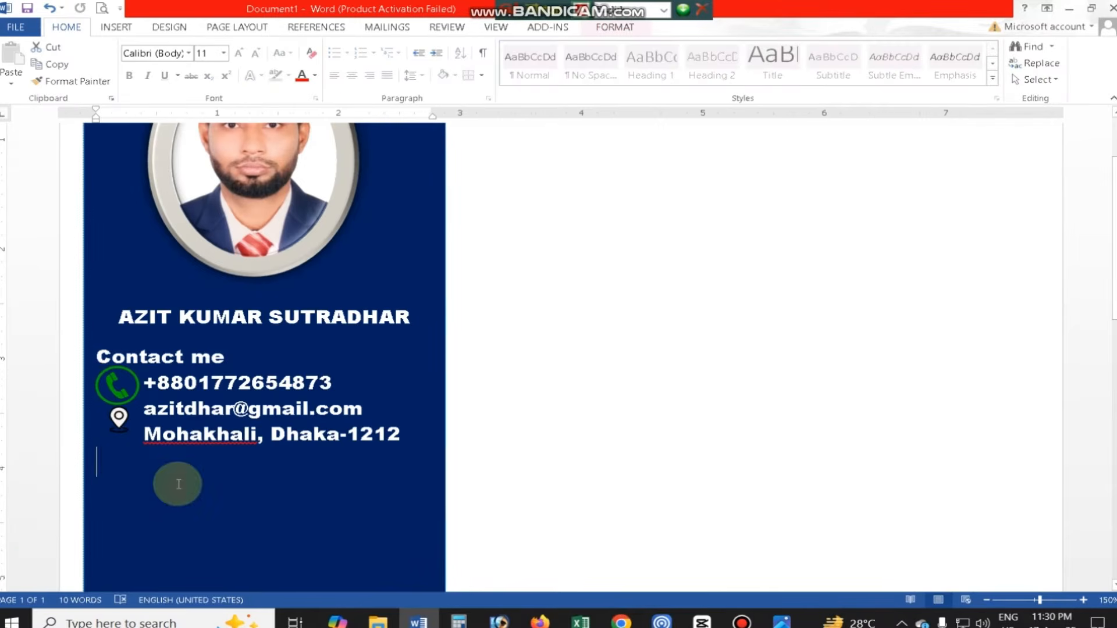
scroll(404, 589, "up", 1)
- Set the font size of the phone, e-mail and address lines to 10
left_click_drag(131, 380, 410, 435)
left_click(212, 53)
type("10")
key("Return")
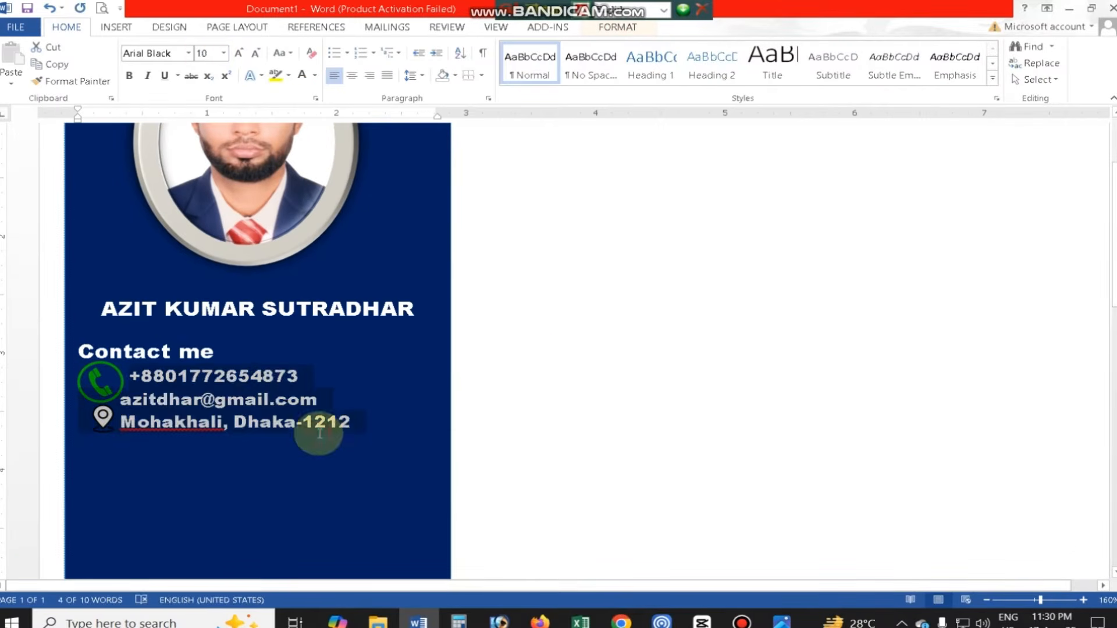
left_click(201, 402)
- Try to rearrange and reposition the phone icon in front of the phone number
left_click(101, 382)
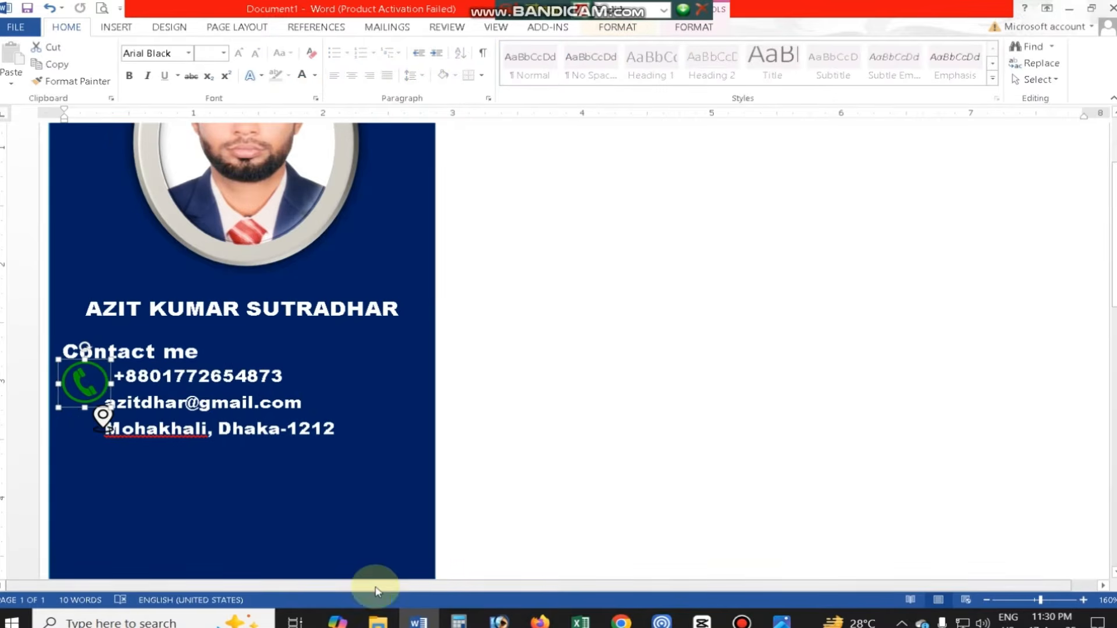
scroll(295, 491, "up", 7)
left_click_drag(176, 429, 155, 379)
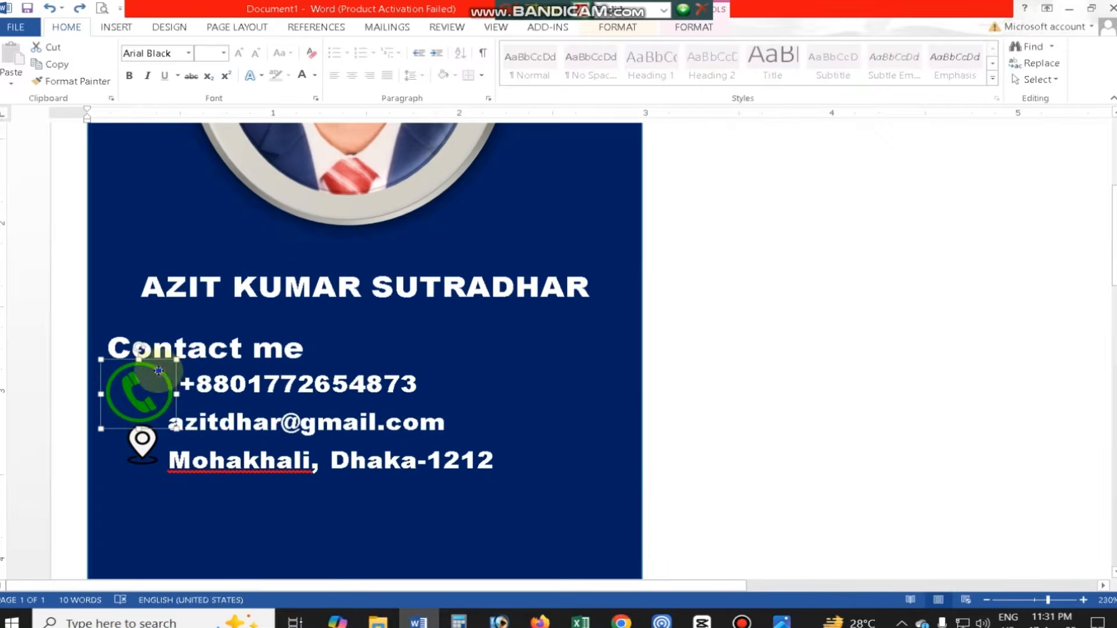
right_click(159, 371)
mouse_move(224, 552)
left_click(361, 513)
left_click_drag(176, 361, 379, 377)
scroll(402, 409, "up", 2)
key("ctrl+z")
left_click_drag(164, 380, 124, 400)
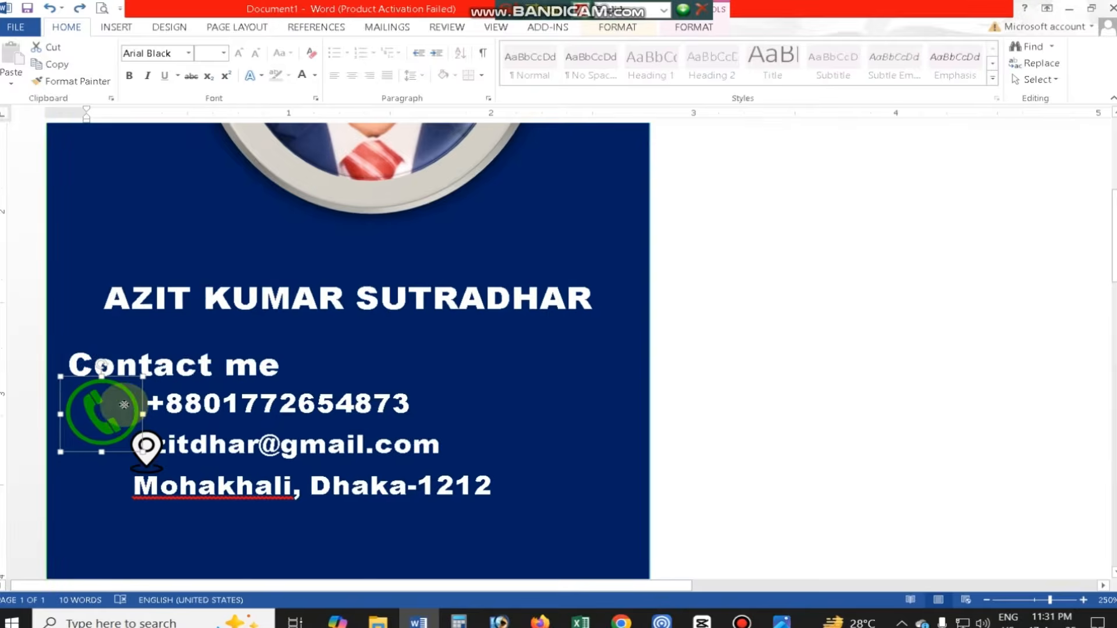
key("ctrl+z")
- Shift the location icon away from the text and shrink the phone icon to fit beside the phone number
left_click(149, 449)
left_click_drag(149, 449, 113, 467)
left_click(123, 387)
left_click_drag(99, 364, 3, 375)
key("ctrl+z")
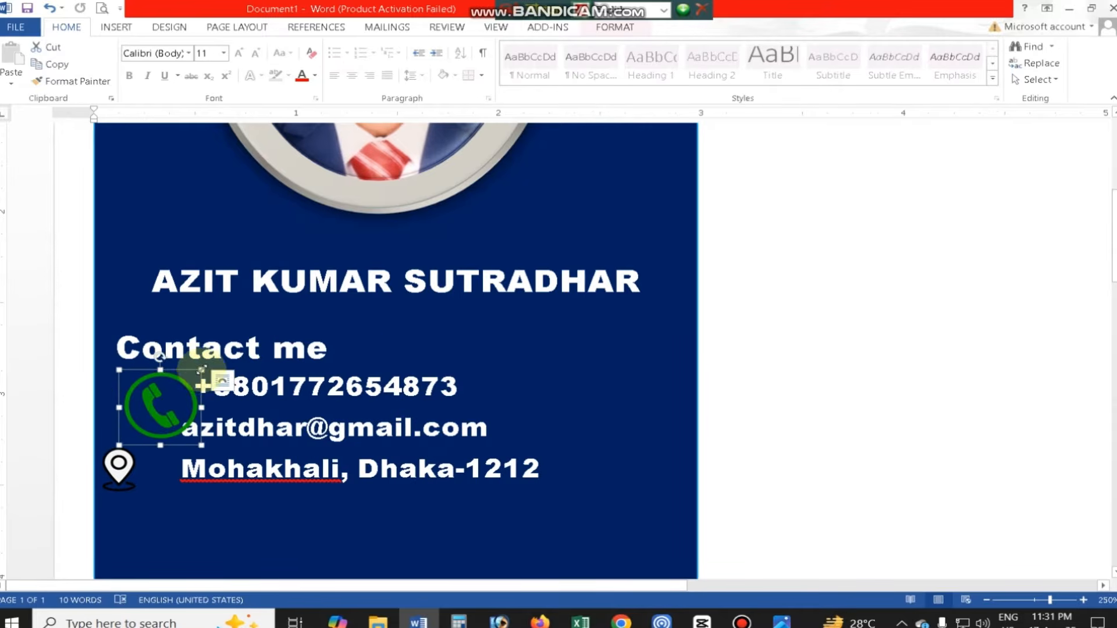
left_click_drag(198, 370, 177, 385)
key("ctrl+z")
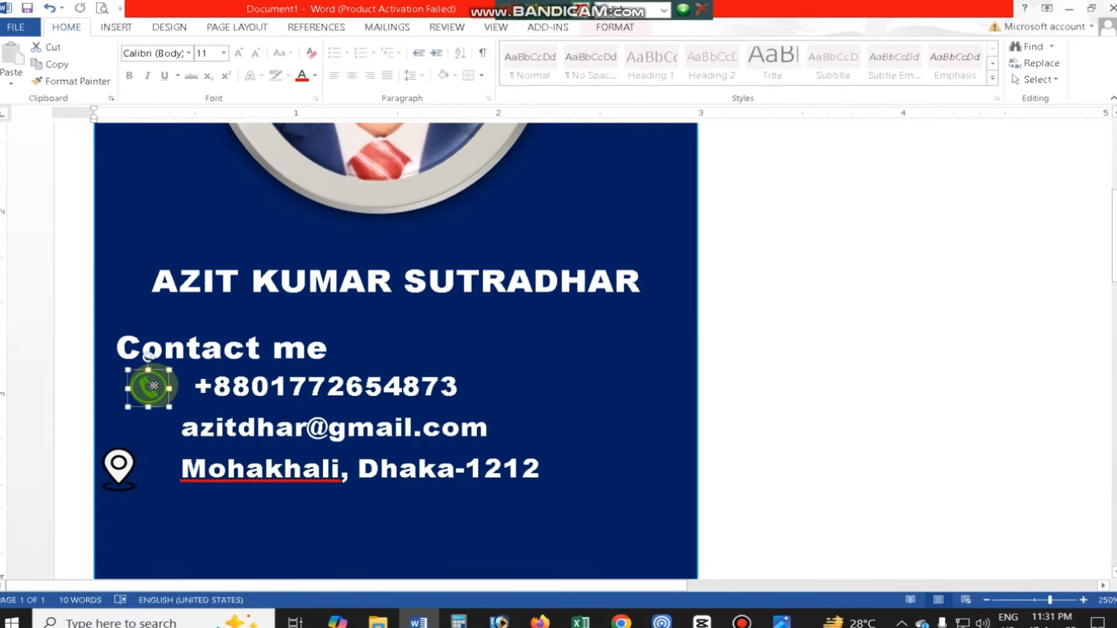
left_click(281, 469)
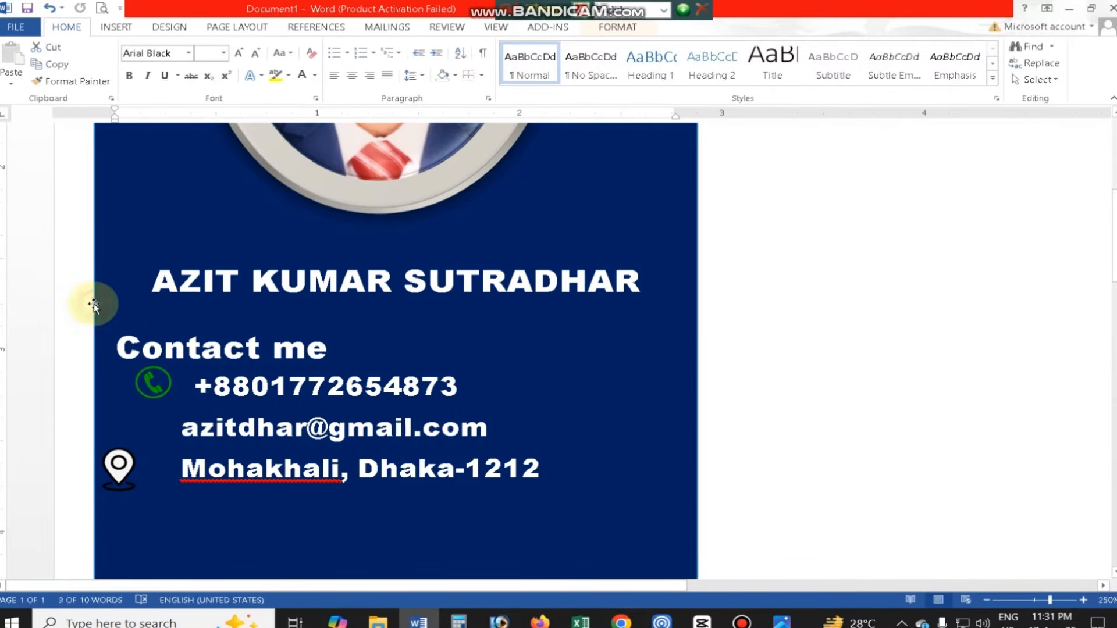
- Move the location icon closer to the address line, in line with the phone icon above
left_click(121, 466)
left_click_drag(147, 448, 151, 457)
left_click(372, 430)
- Insert the mail icon picture after the placeholder text on the blank page
left_click_drag(1111, 242, 1111, 180)
left_click(815, 175)
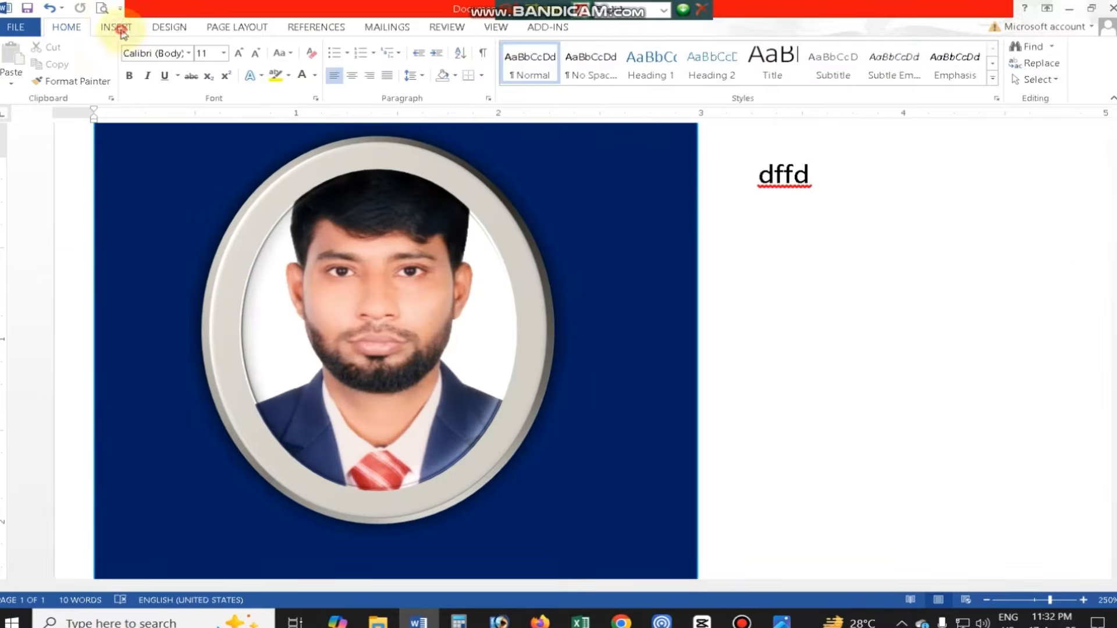
left_click(119, 28)
left_click(129, 63)
left_click(494, 125)
left_click(391, 347)
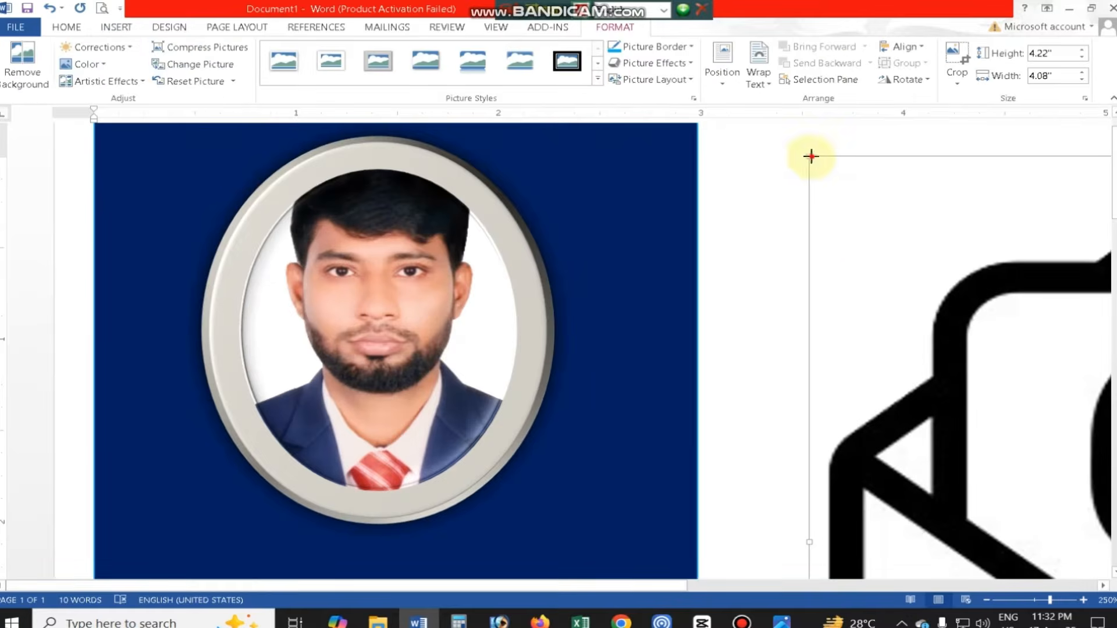
- Shrink the mail icon to about 2.1" by 2.03" and set its text wrapping to In Front of Text
left_click_drag(872, 225, 1003, 340)
left_click(759, 73)
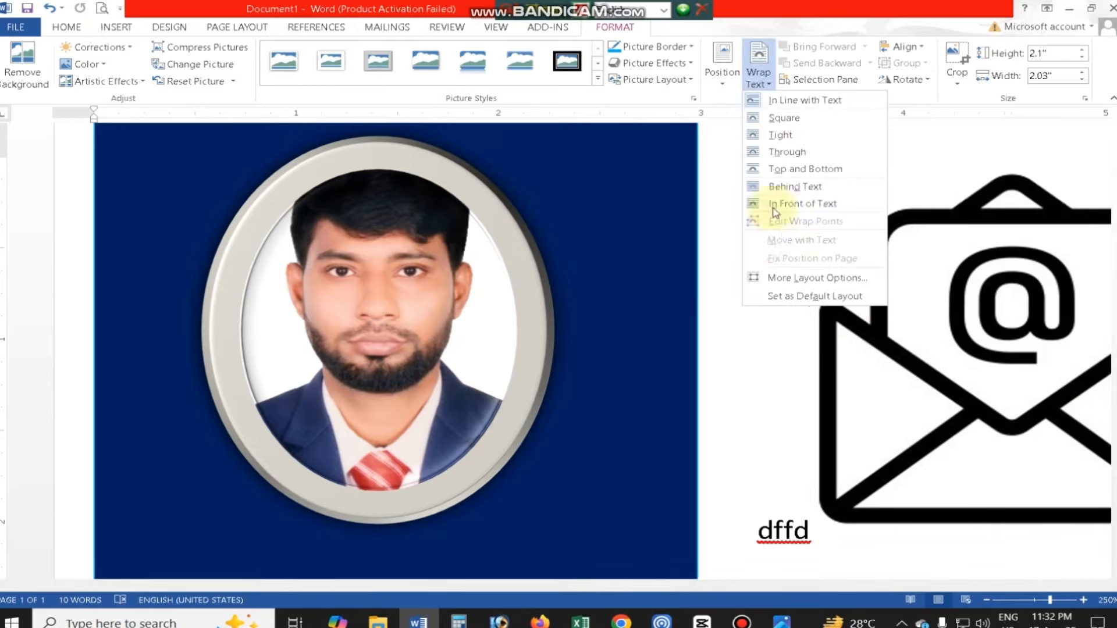
left_click(775, 204)
- Shrink the mail icon to the size of the other contact icons and place it in front of the e-mail line
left_click_drag(810, 156, 1057, 386)
left_click_drag(1088, 432, 630, 372)
left_click_drag(619, 327, 487, 452)
left_click_drag(439, 587, 352, 587)
scroll(614, 214, "down", 3)
left_click_drag(611, 195, 149, 456)
left_click(475, 434)
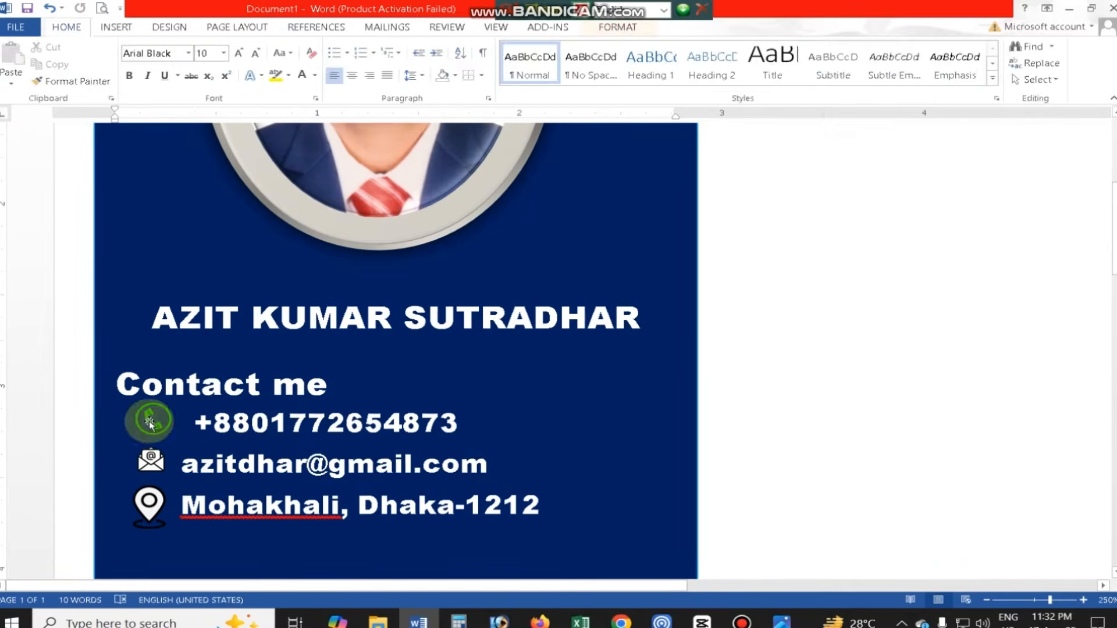
left_click(150, 505)
left_click(323, 464)
- Remove the extra space before the phone number so it aligns with the e-mail and address lines
left_click(987, 600)
left_click(988, 601)
left_click(988, 600)
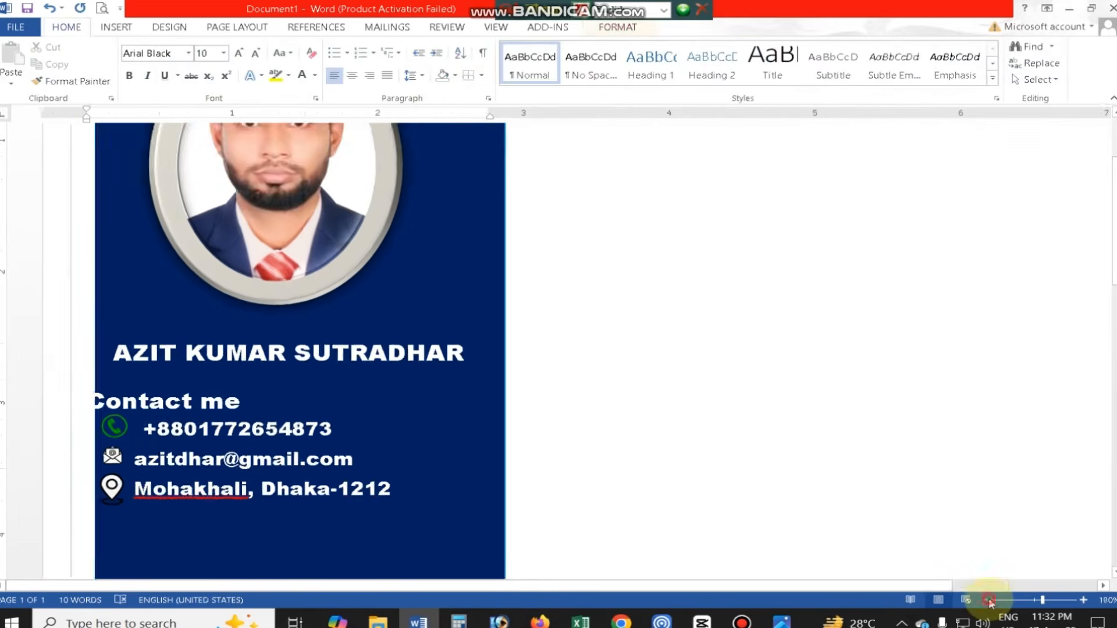
left_click(987, 600)
left_click(988, 601)
left_click(332, 448)
scroll(332, 449, "up", 3)
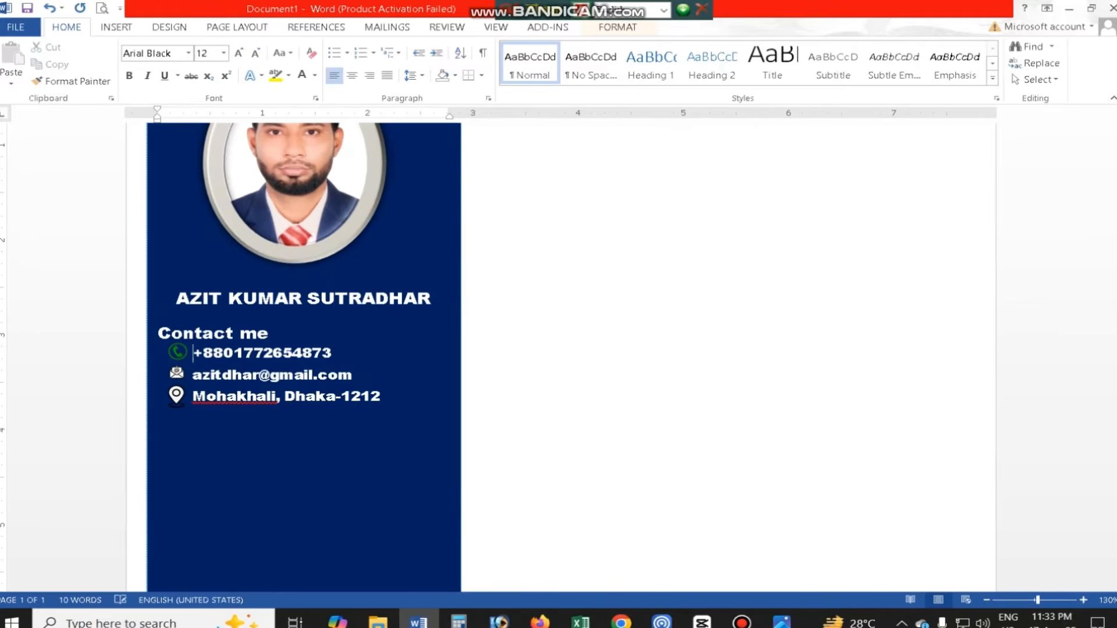
- Save the document to the Desktop as "My Resume"
key("ctrl+s")
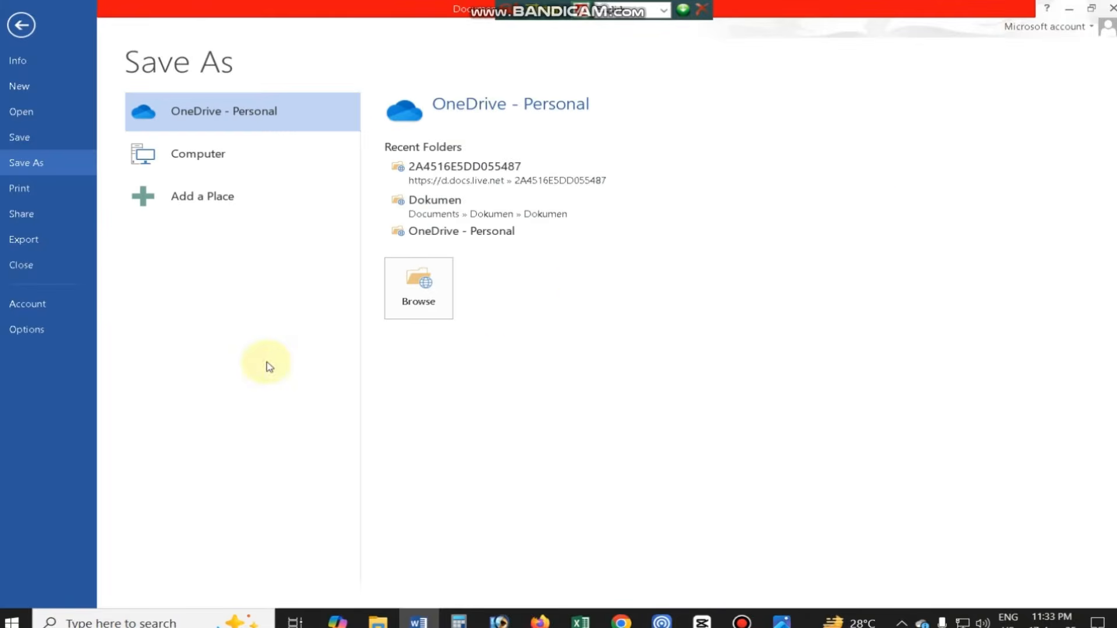
left_click(174, 155)
left_click(436, 185)
type("My Resume")
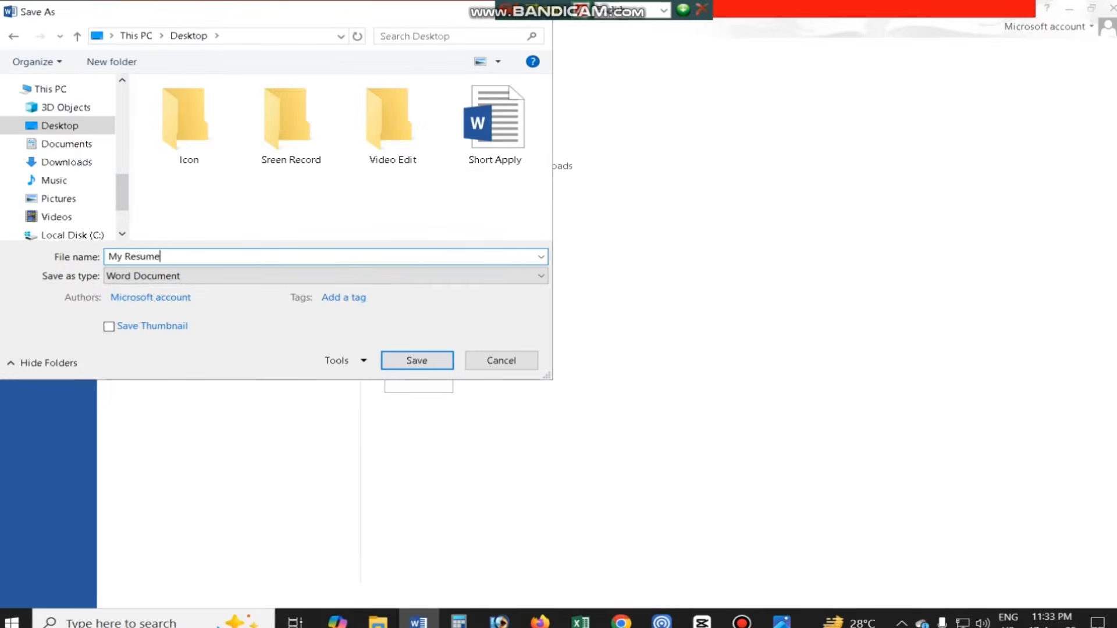
key("Return")
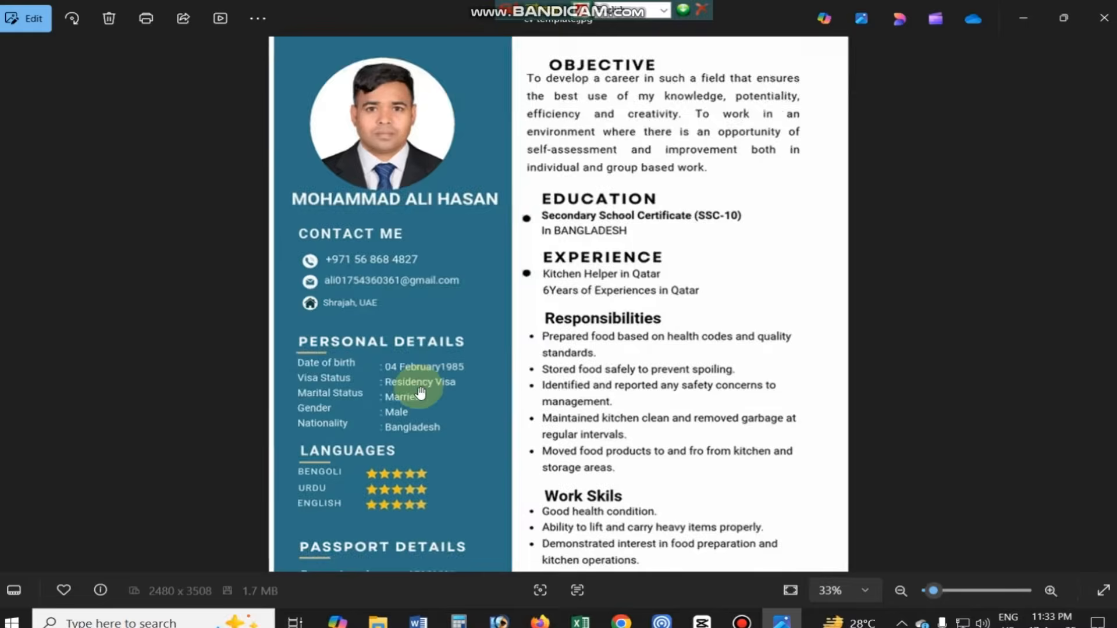
- Examine the sidebar sections of the reference CV and add a "Date of Birth" label under Personal Details
scroll(358, 349, "up", 1)
left_click_drag(358, 454, 358, 284)
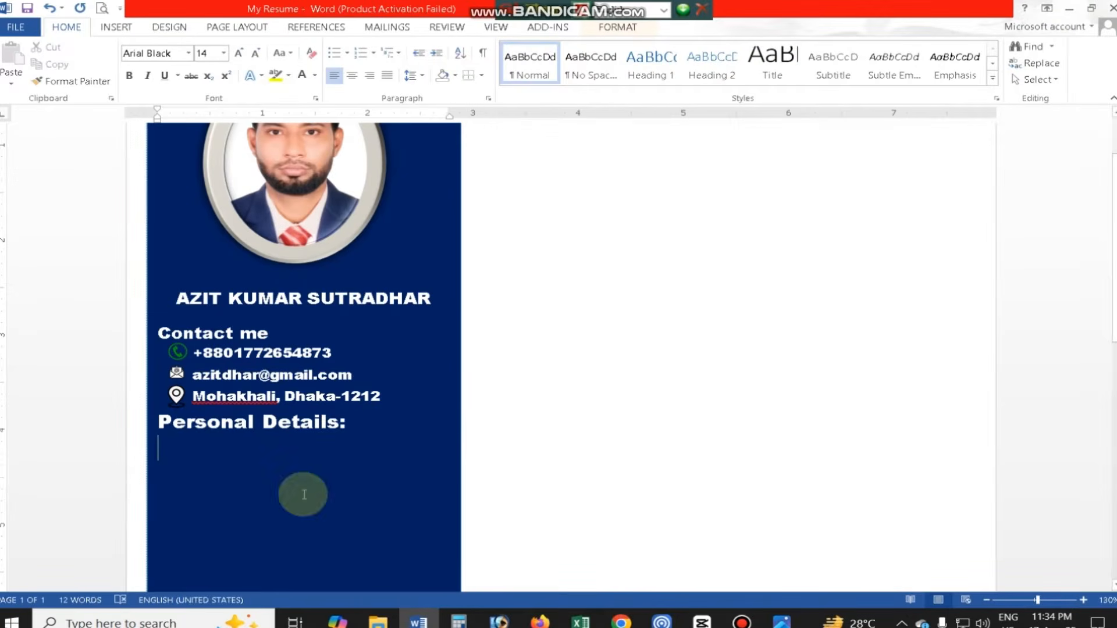
type("of Birth")
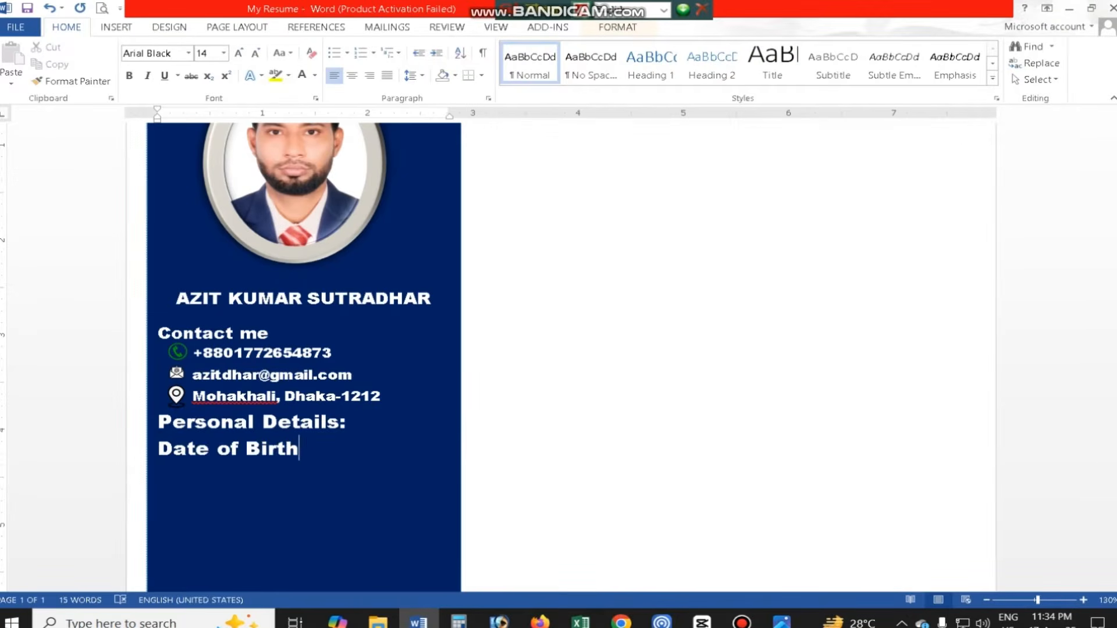
- Reduce the detail text to 10 pt and enter the date of birth, nationality Bangladeshi and marital status Unmarried
left_click_drag(331, 353, 301, 355)
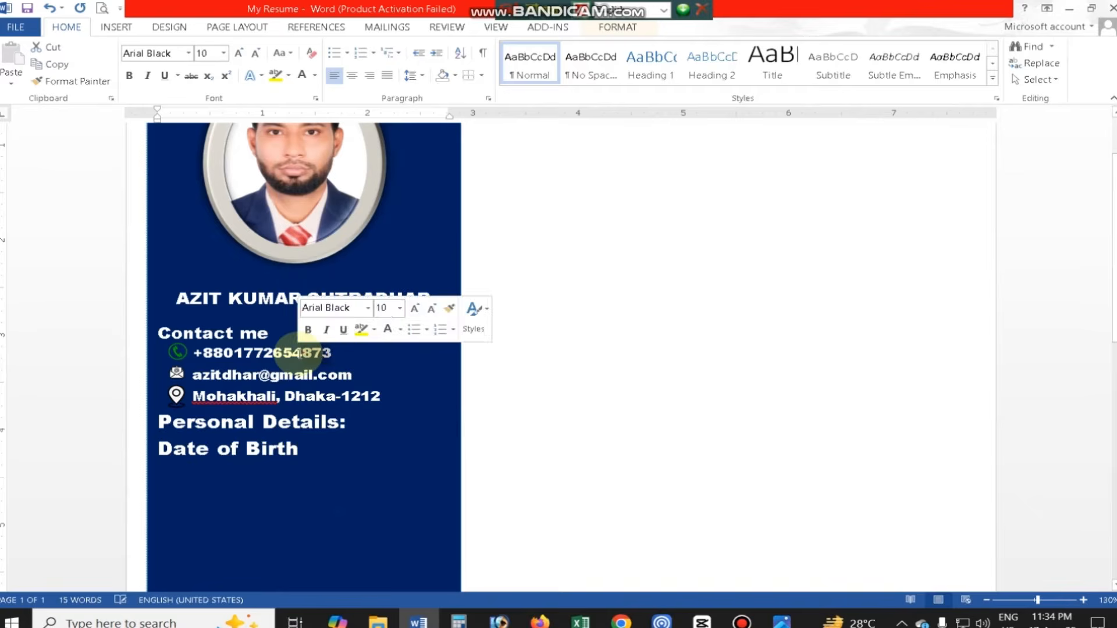
type("873")
left_click(177, 449)
key("BackSpace")
key("BackSpace")
type("Date")
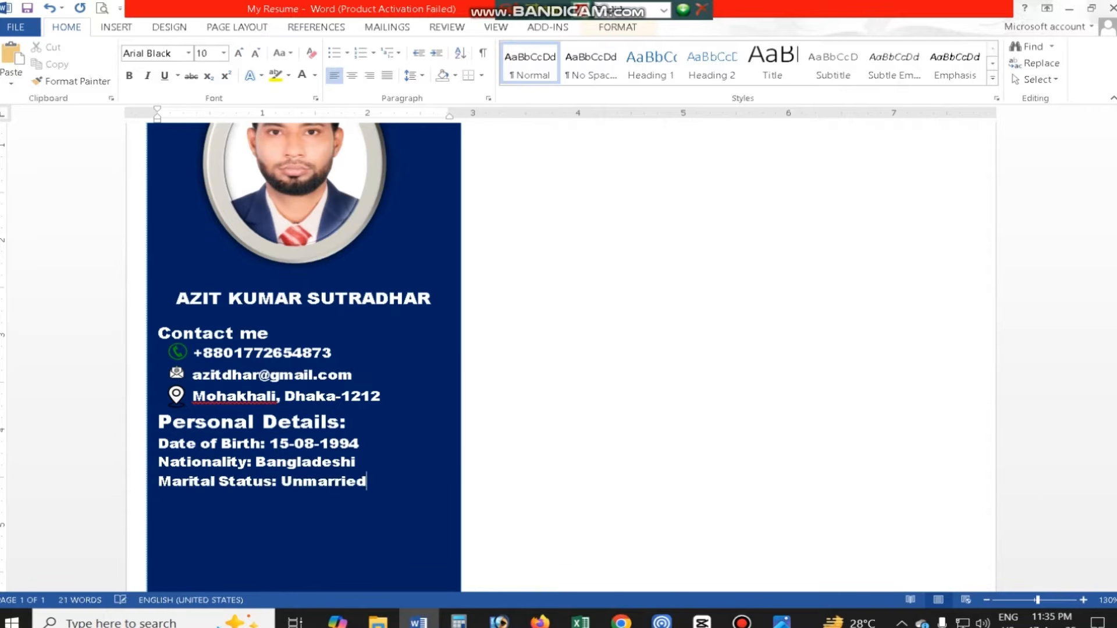
- Add Gender: Male and Religion: Hinduism, and set all the personal detail lines in Arial
key("alt+Tab")
left_click(416, 621)
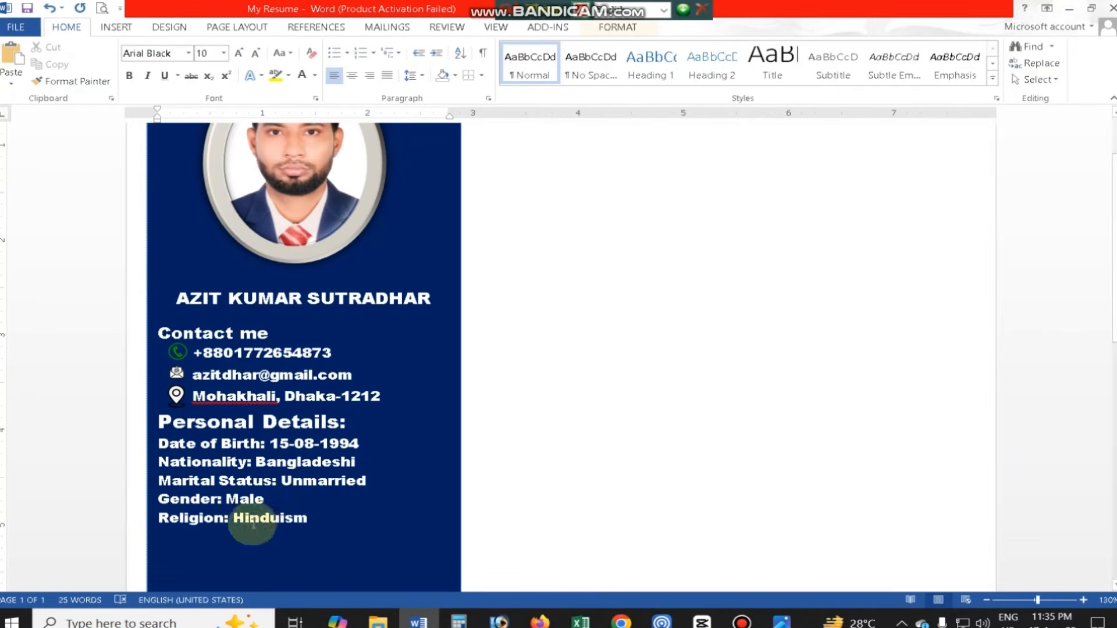
left_click_drag(159, 444, 324, 518)
left_click(188, 53)
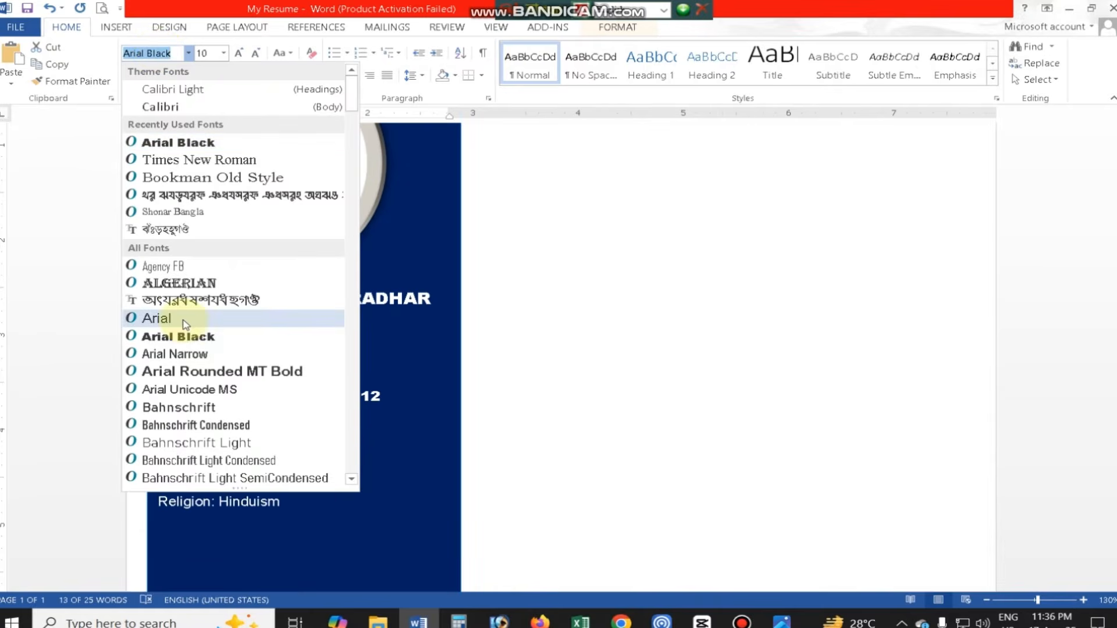
left_click(185, 323)
- Space out the labels in the personal details so the colons of all five lines align in one column
left_click(227, 456)
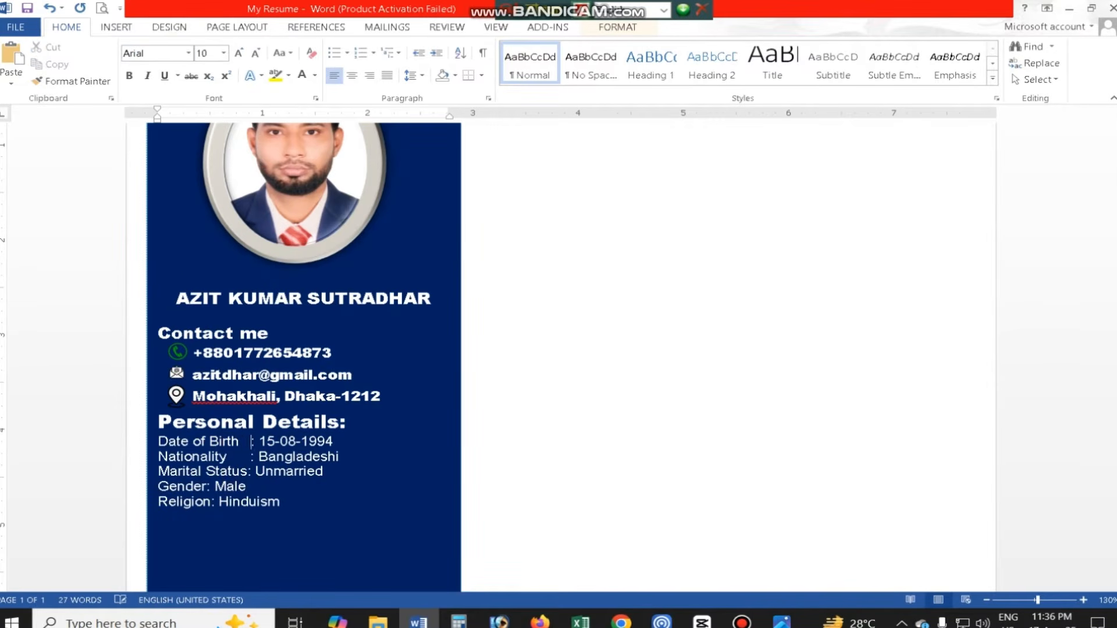
left_click(208, 486)
left_click(211, 505)
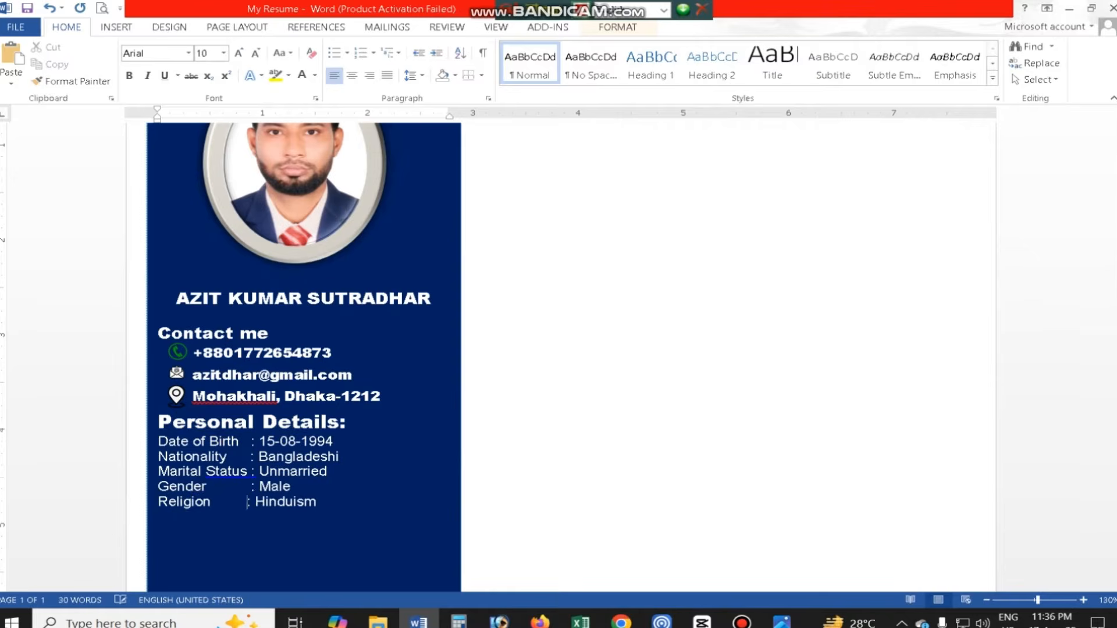
- Nudge the contact icons so they line up beside the phone, e-mail and address lines
scroll(366, 481, "down", 3, "ctrl")
left_click_drag(243, 212, 232, 251)
mouse_move(242, 282)
left_mouse_down()
mouse_move(233, 245)
mouse_move(234, 279)
left_mouse_up()
scroll(262, 407, "up", 2)
left_click(208, 400)
mouse_move(209, 400)
left_mouse_down()
mouse_move(201, 410)
mouse_move(200, 389)
left_mouse_up()
left_click_drag(207, 358, 199, 368)
left_click(295, 453)
scroll(346, 429, "down", 4)
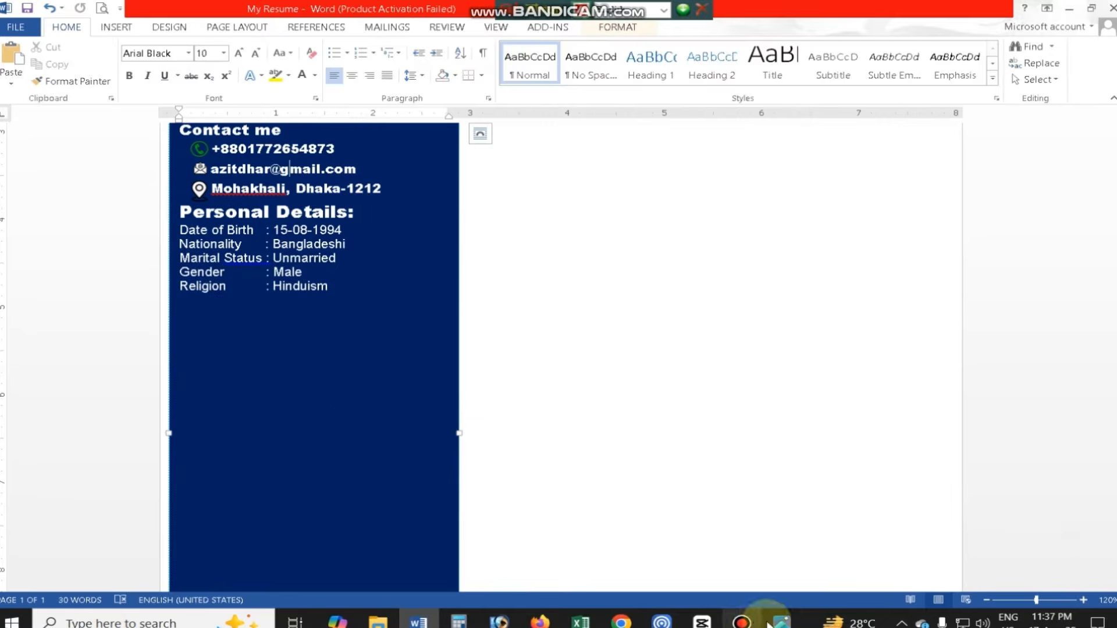
- Check the reference CV and add a "Language" heading below the personal details
key("alt+Tab")
left_click(702, 624)
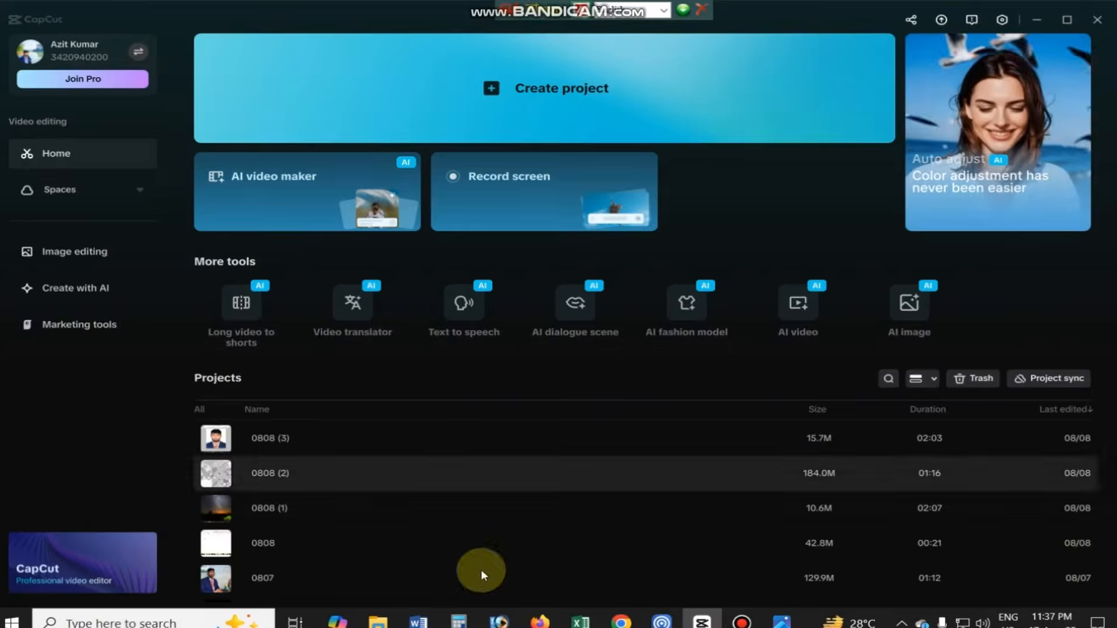
left_click(420, 620)
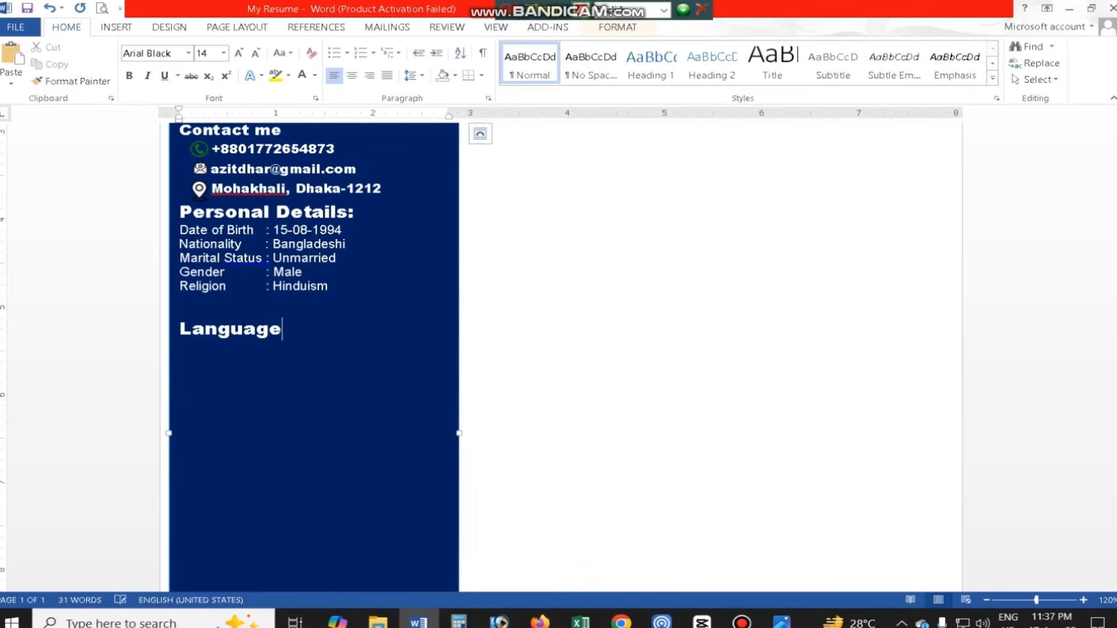
- Draw a horizontal line about 0.53" long under the Language heading and give it a near-white outline
left_click(115, 26)
left_click(211, 58)
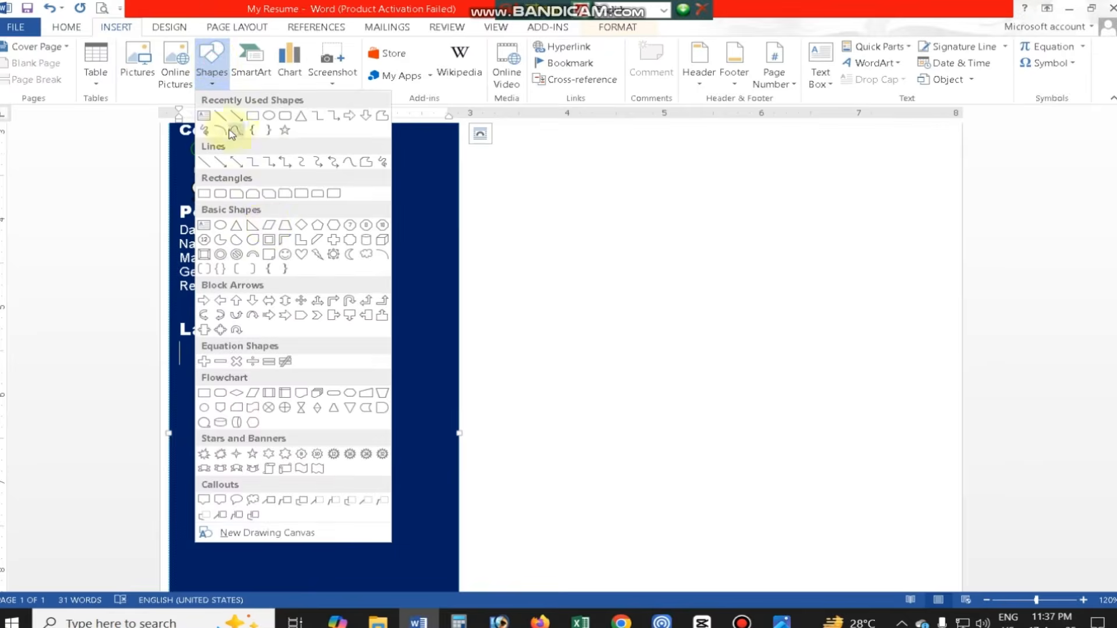
left_click(236, 133)
left_click_drag(182, 345, 234, 344)
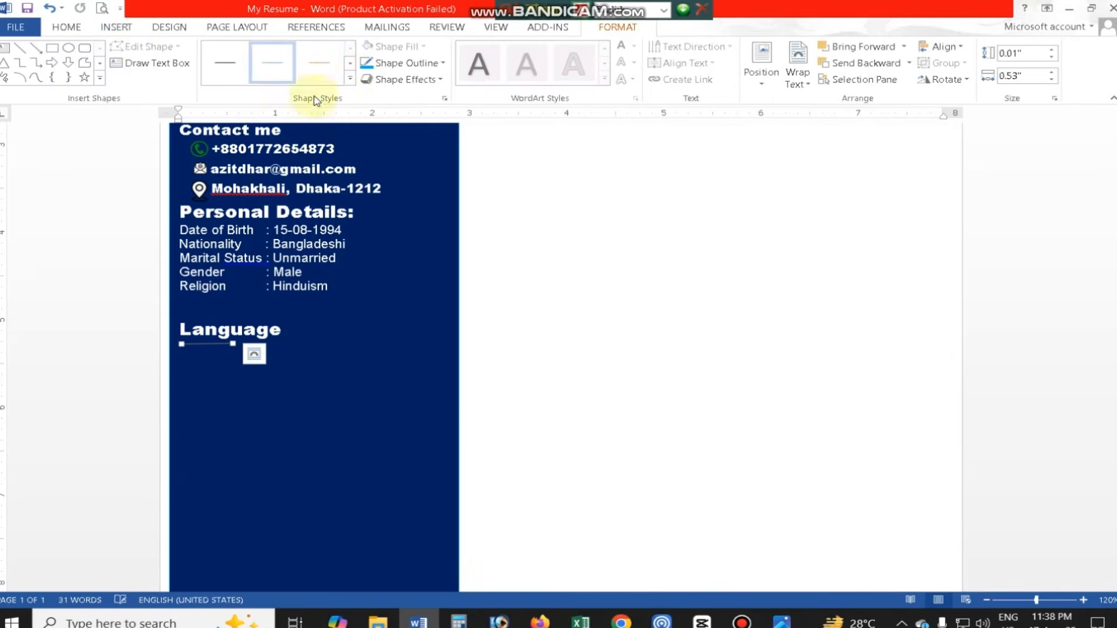
left_click(403, 63)
left_click(370, 110)
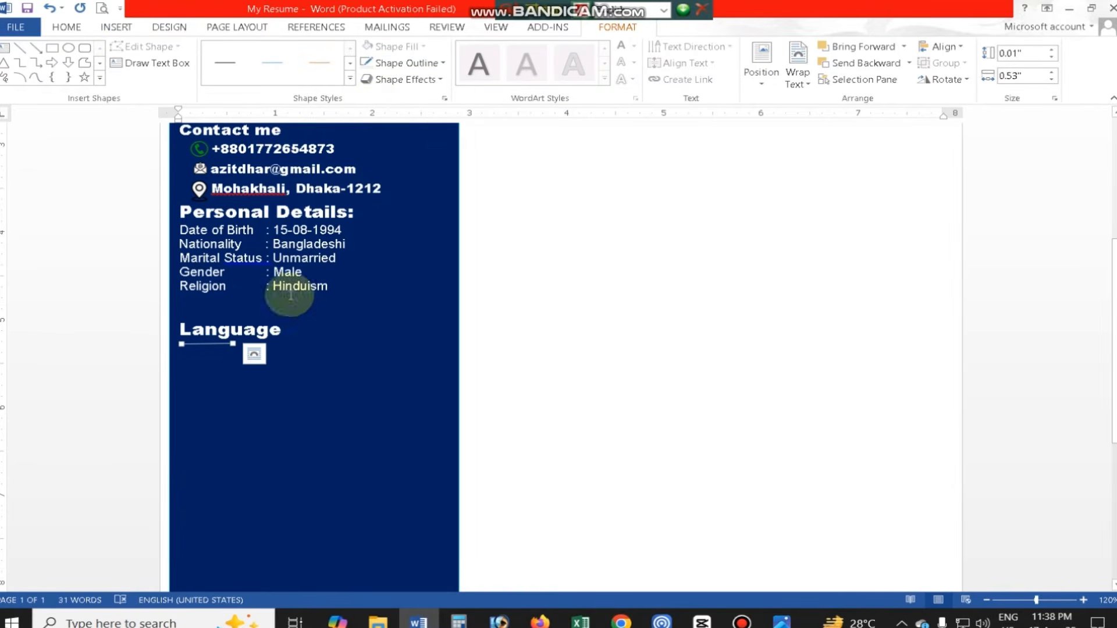
- Set the line under Language to 8% transparency and a compound line type
left_click(219, 348)
scroll(399, 457, "down", 5)
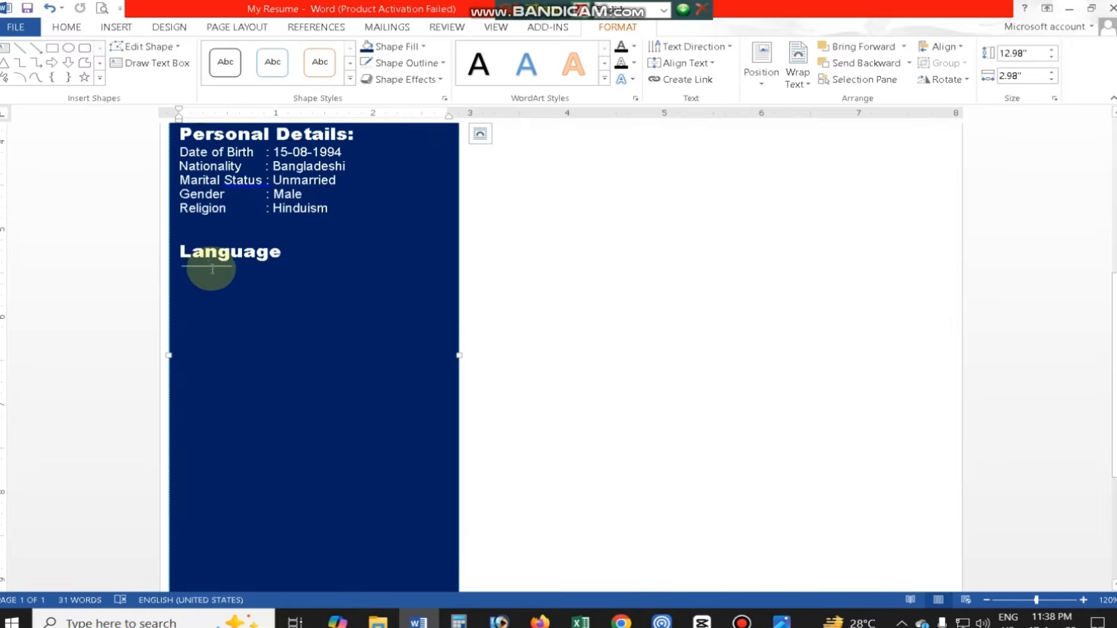
right_click(220, 269)
left_click(267, 507)
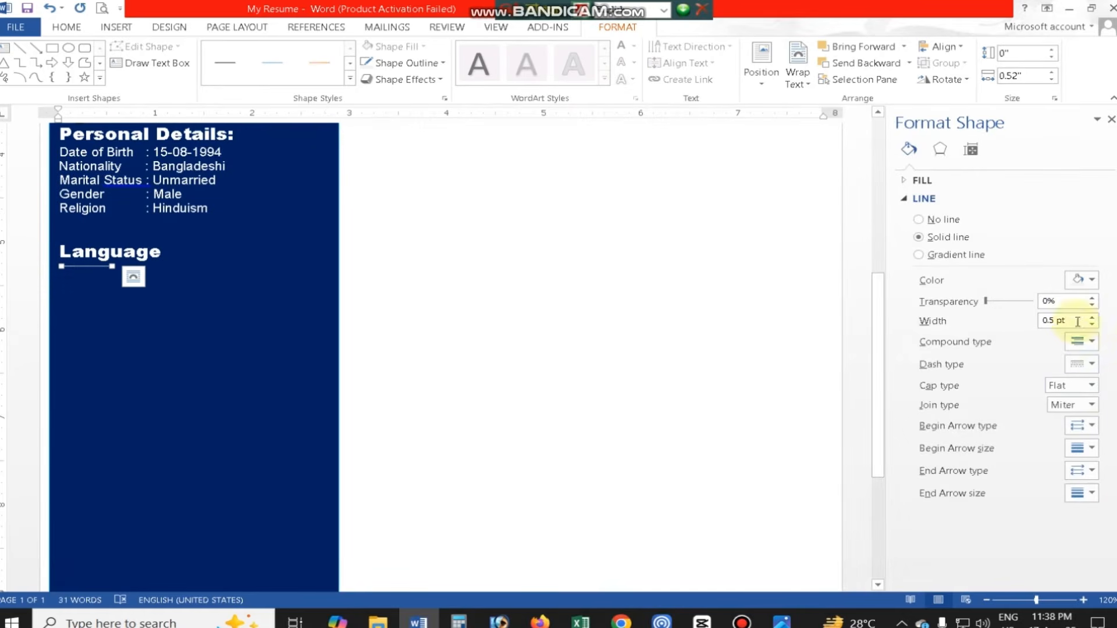
left_click(1082, 322)
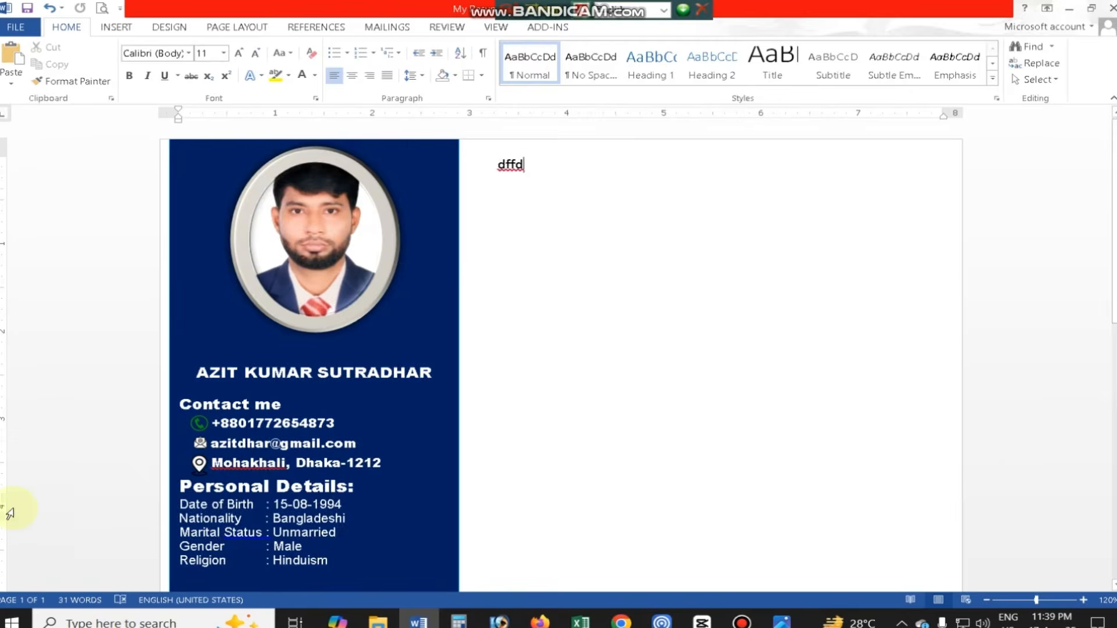
scroll(199, 399, "down", 4)
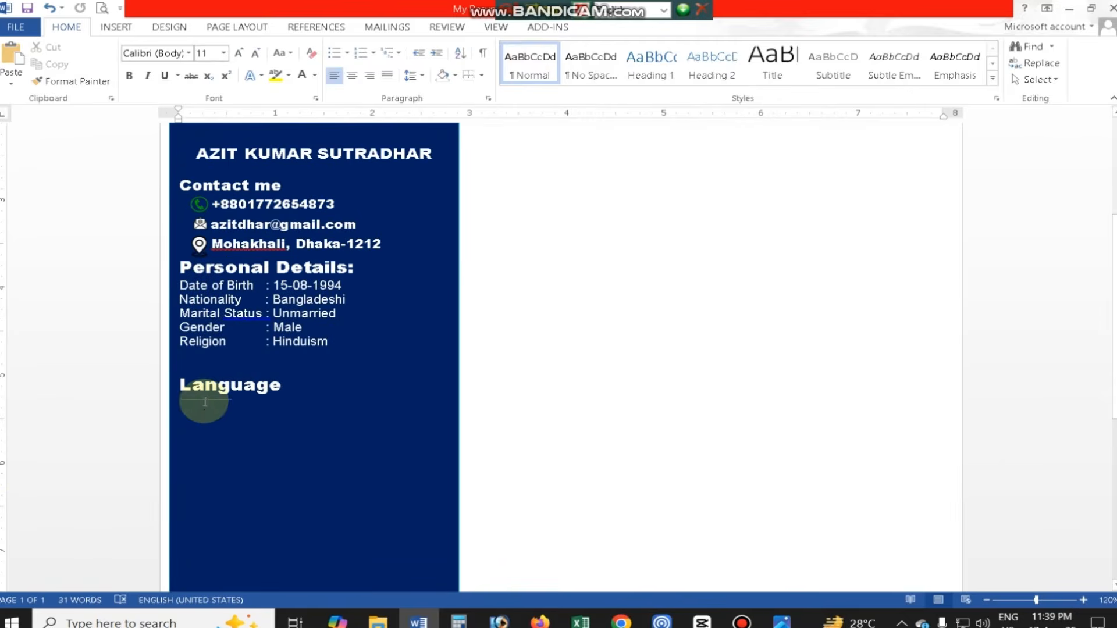
left_click(208, 401)
left_click(314, 442)
left_click(402, 63)
mouse_move(402, 229)
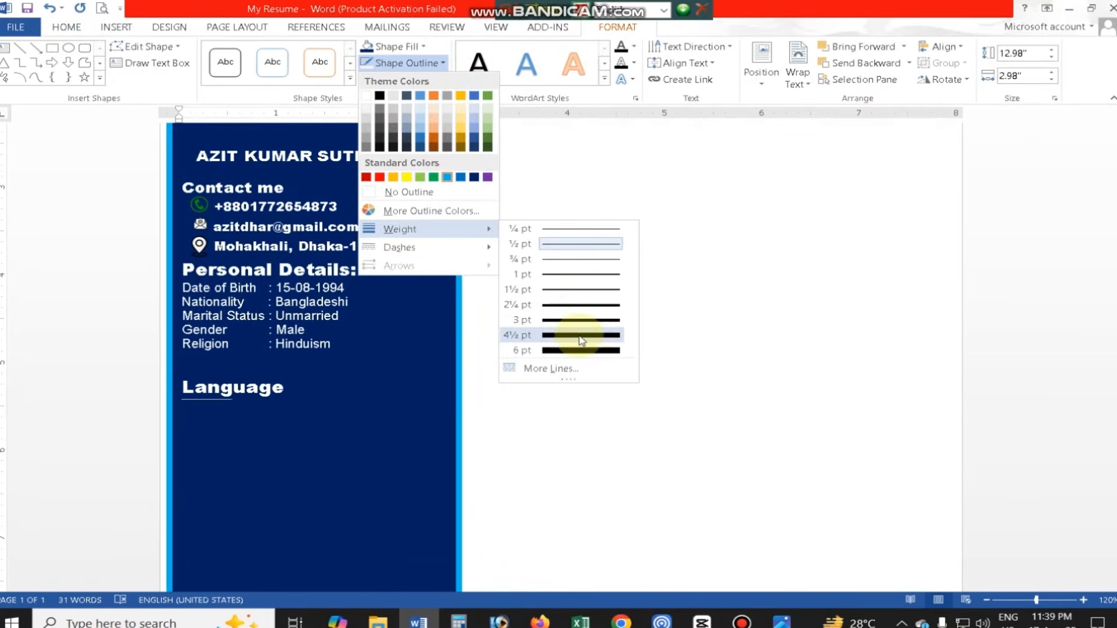
left_click(364, 384)
- Set the outline weight of the line under Language to 3 pt
left_click(209, 400)
left_click(798, 70)
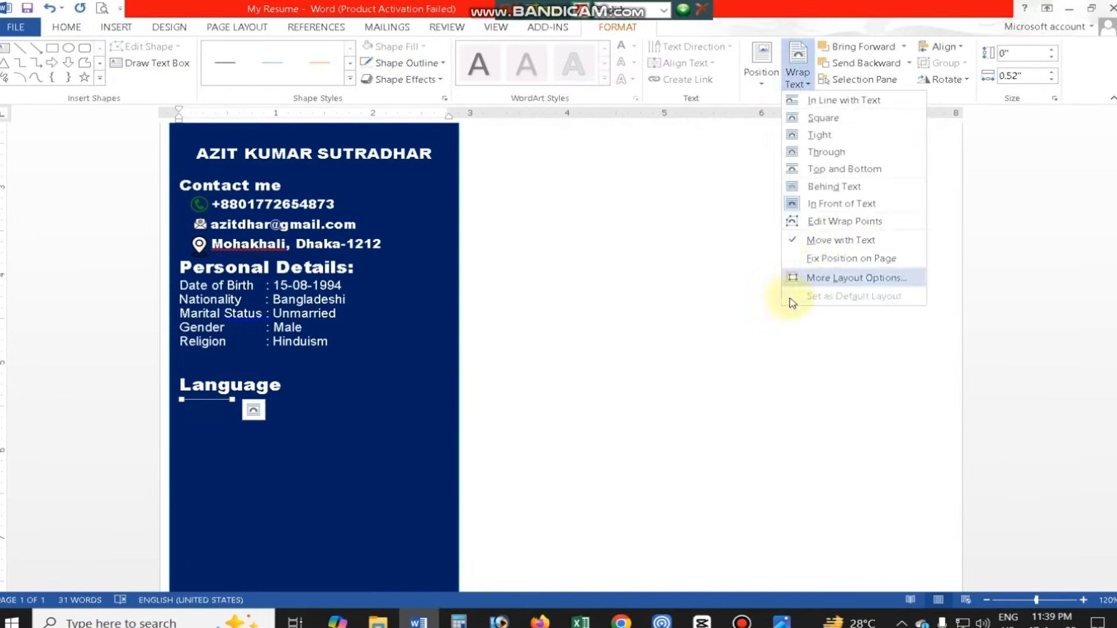
left_click(322, 258)
left_click(402, 63)
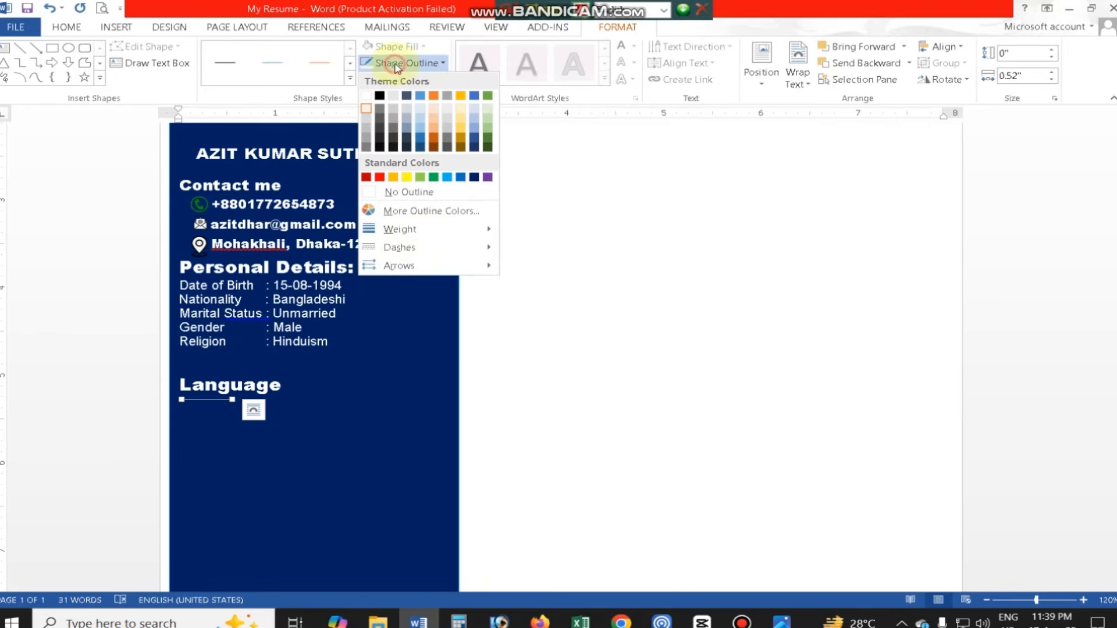
mouse_move(416, 231)
left_click(579, 320)
scroll(332, 413, "up", 3)
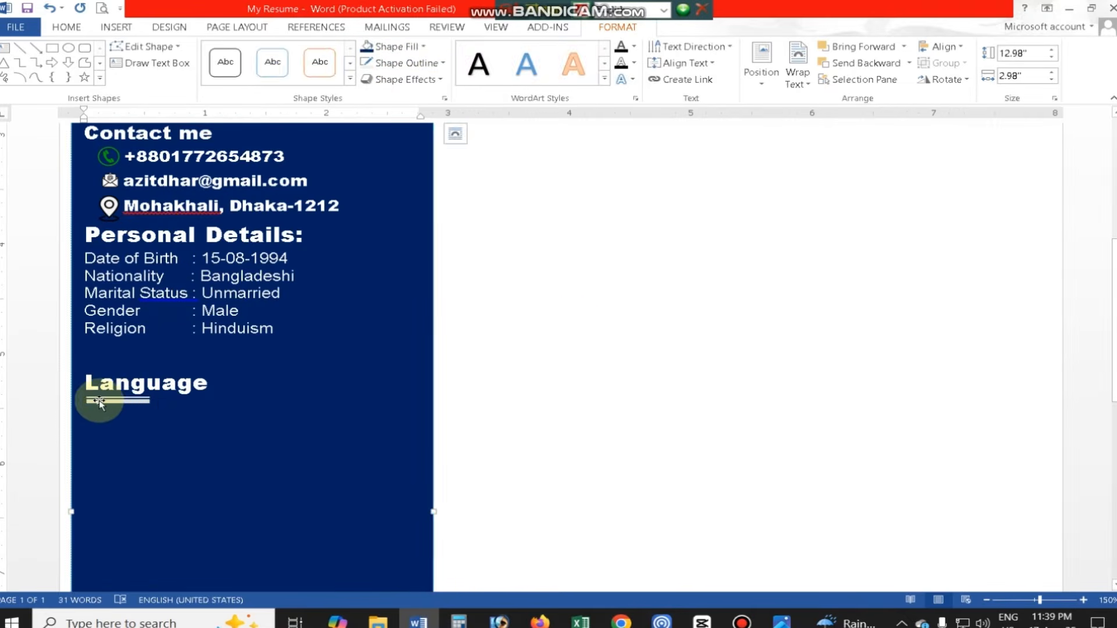
- Add "Bengali:" and "English" on separate lines below the Language heading's underline
scroll(122, 402, "up", 2)
scroll(174, 384, "down", 3)
left_click(279, 368)
left_click(142, 442)
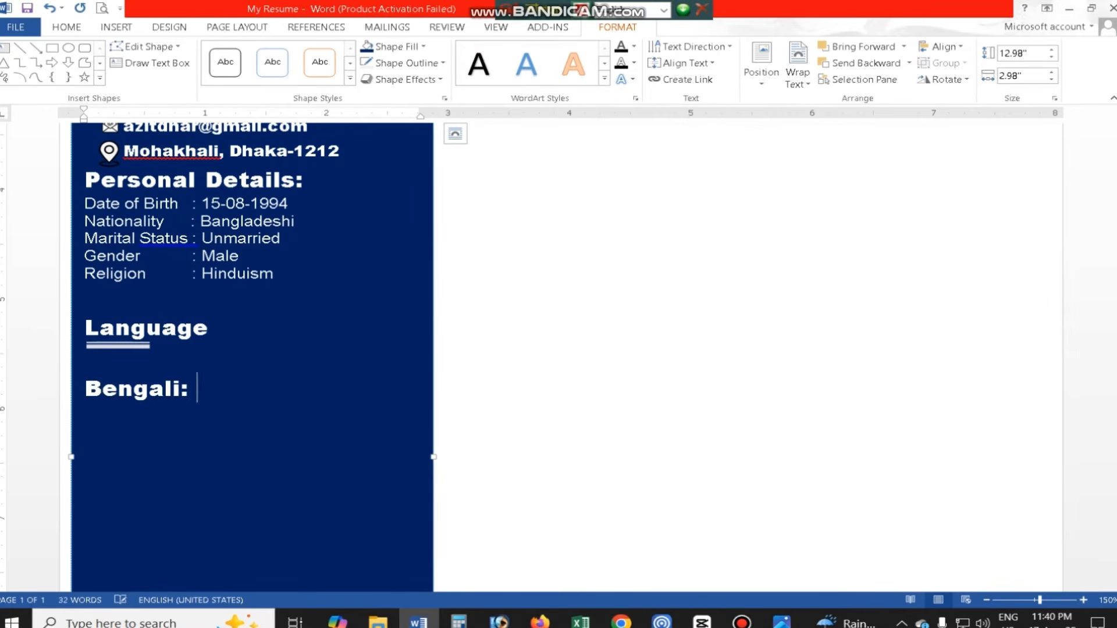
type("English")
- Change the two language entries to a Bahnschrift font and add a colon after English
left_click_drag(161, 419, 85, 381)
left_click(67, 26)
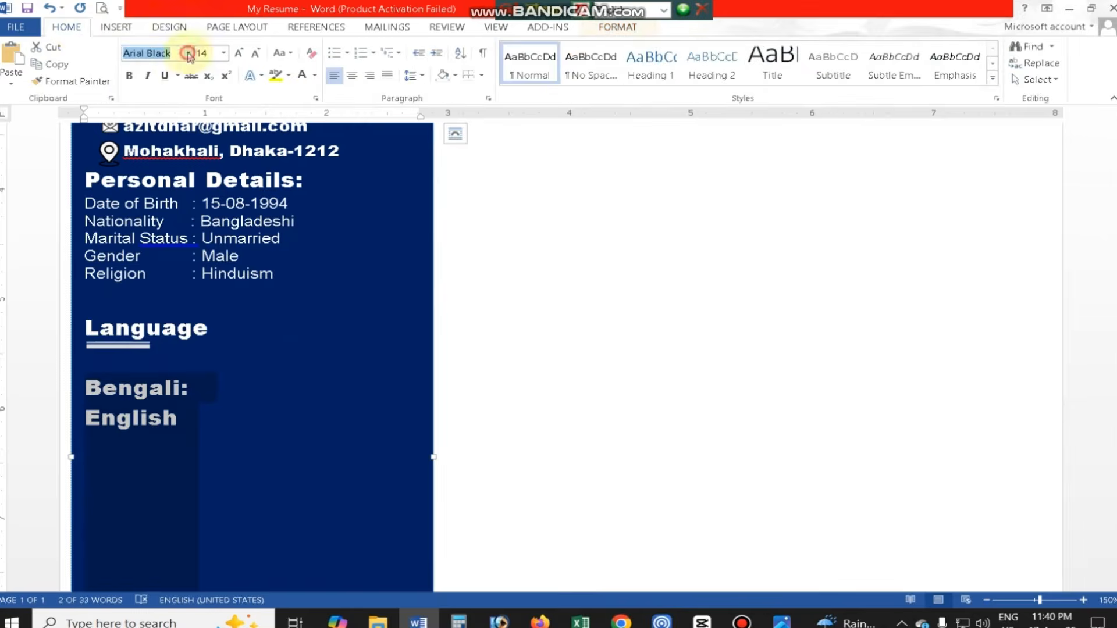
left_click(188, 52)
left_click(123, 365)
left_click(188, 405)
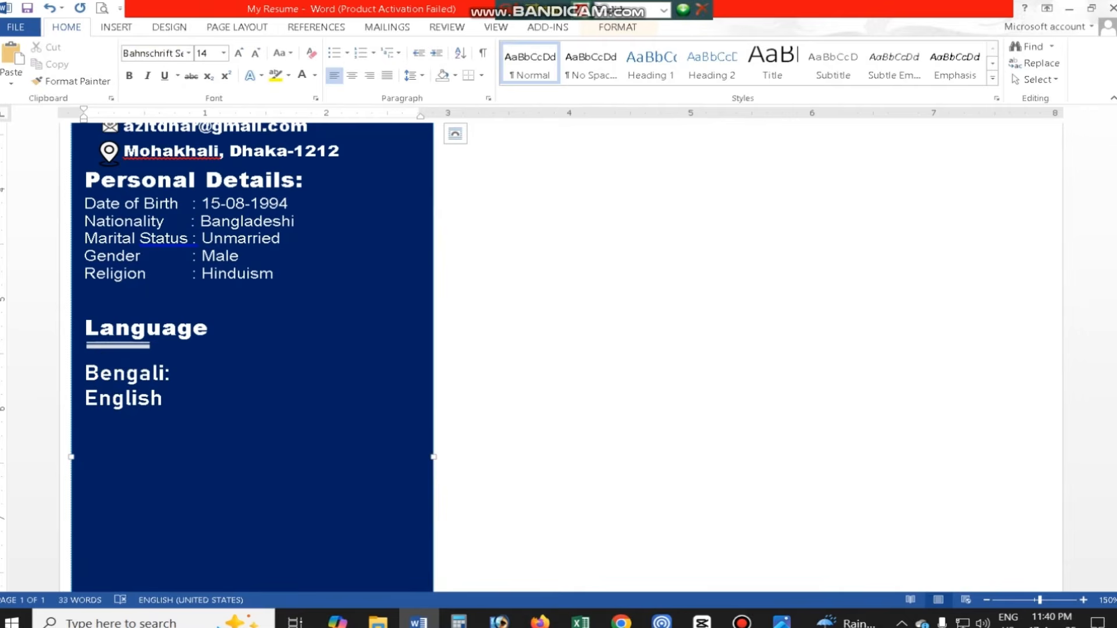
- Draw a five-point star about 0.12" by 0.15" after "Bengali:" and fill it red
left_click(128, 28)
left_click(212, 61)
left_click(281, 130)
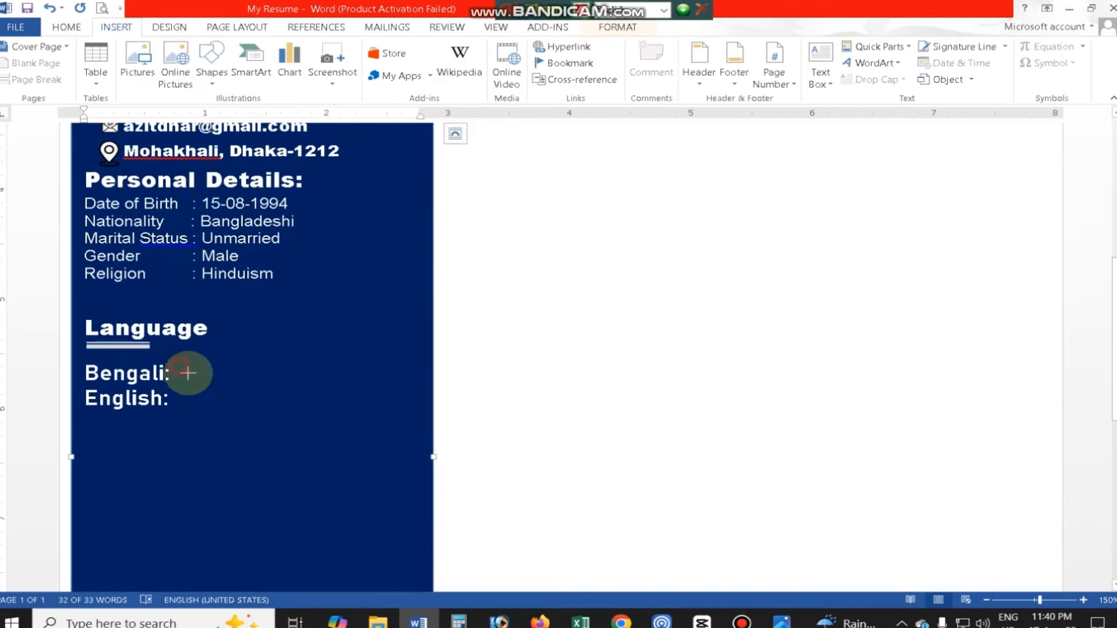
left_click_drag(179, 366, 197, 380)
left_click(396, 47)
left_click(380, 161)
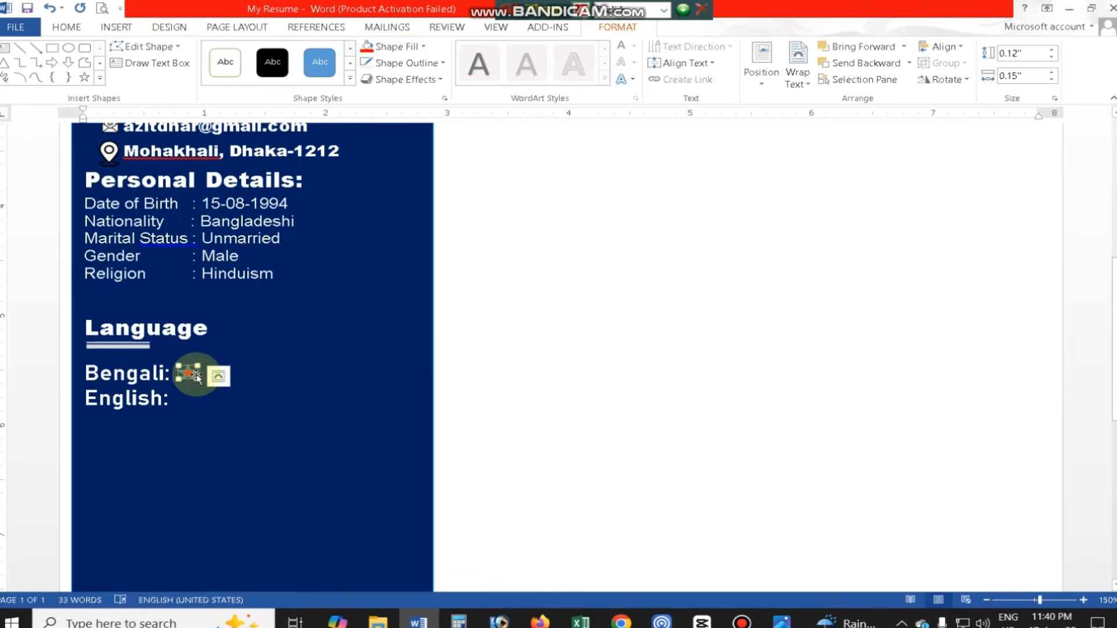
- Enlarge the star to 0.19" by 0.19" and give it a yellow fill with a red outline
left_click_drag(192, 367, 204, 357)
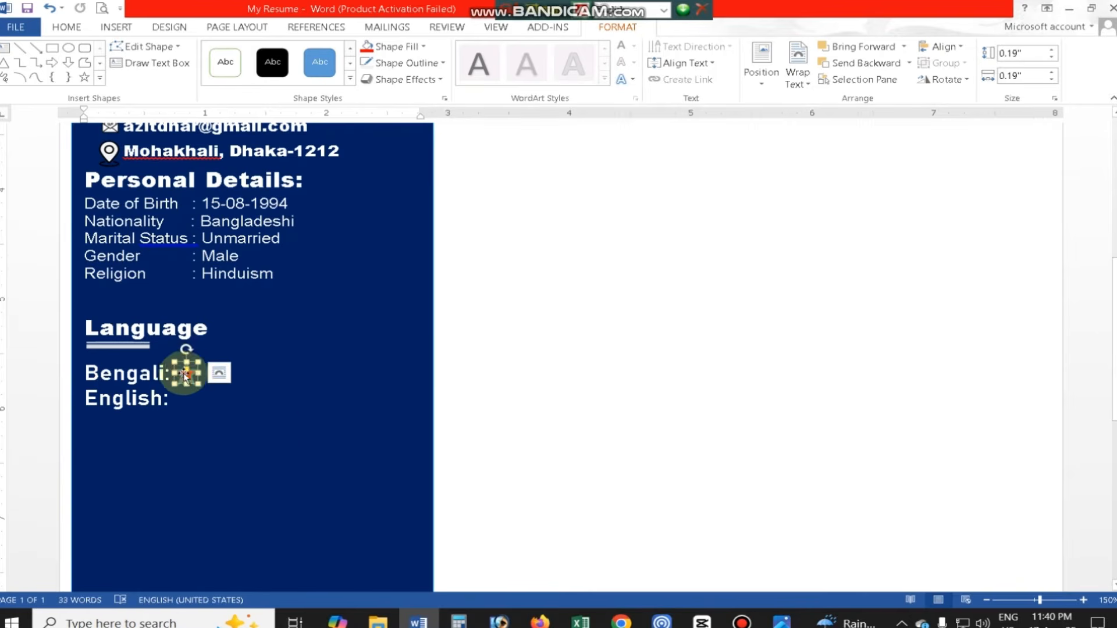
left_click(319, 64)
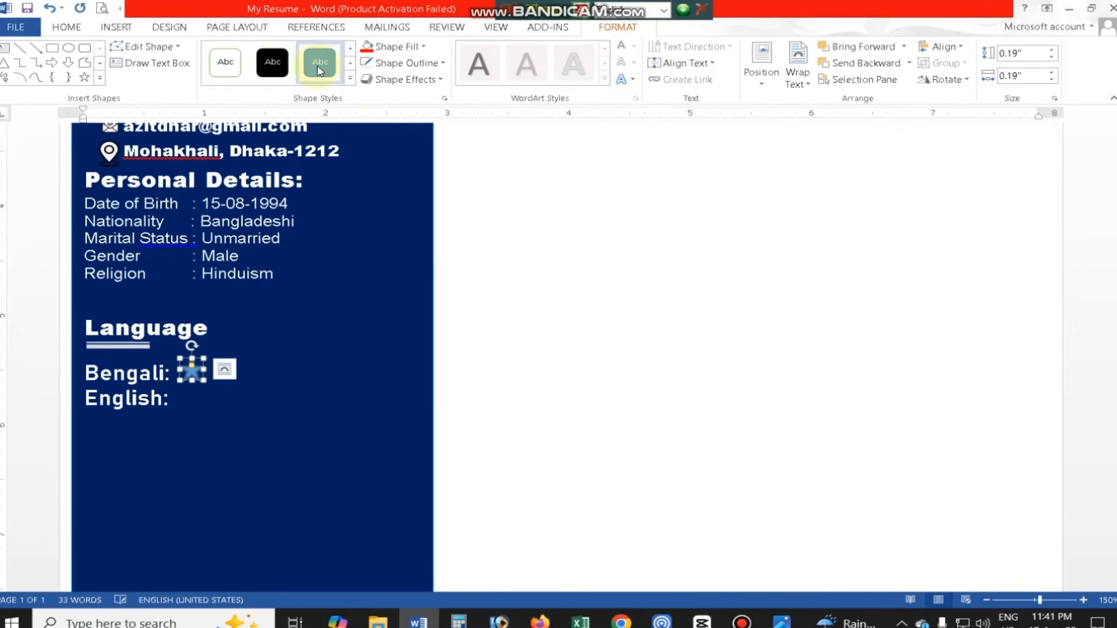
left_click(395, 46)
left_click(407, 156)
left_click(407, 63)
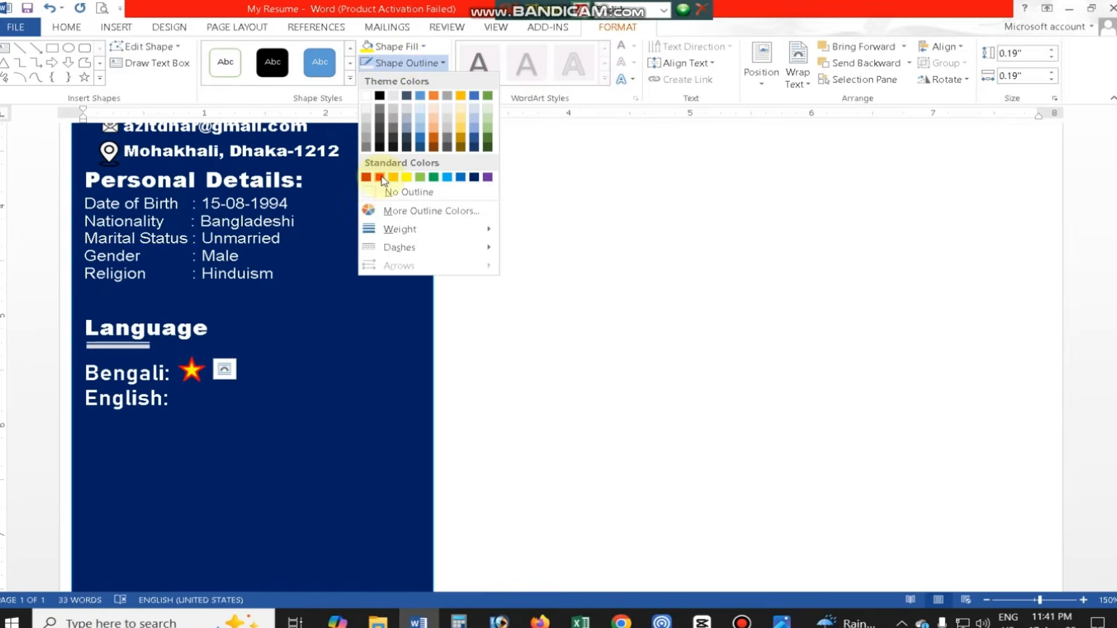
left_click(380, 175)
key("ctrl+z")
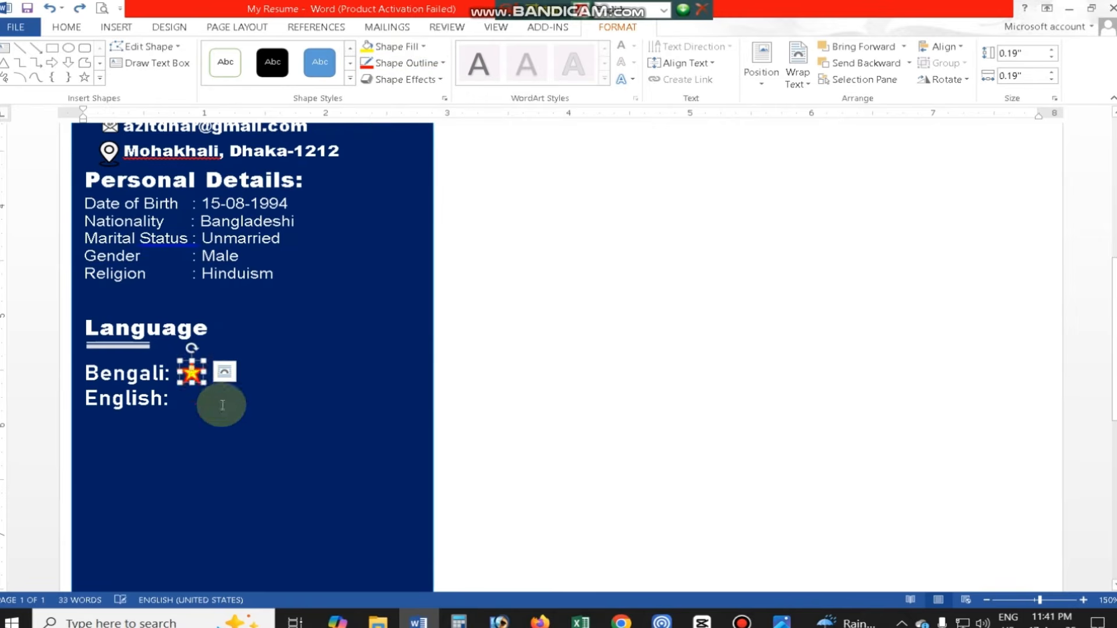
- Place a copy of the star next to the first one on the Bengali line
left_click_drag(222, 375, 222, 376)
left_click(255, 372)
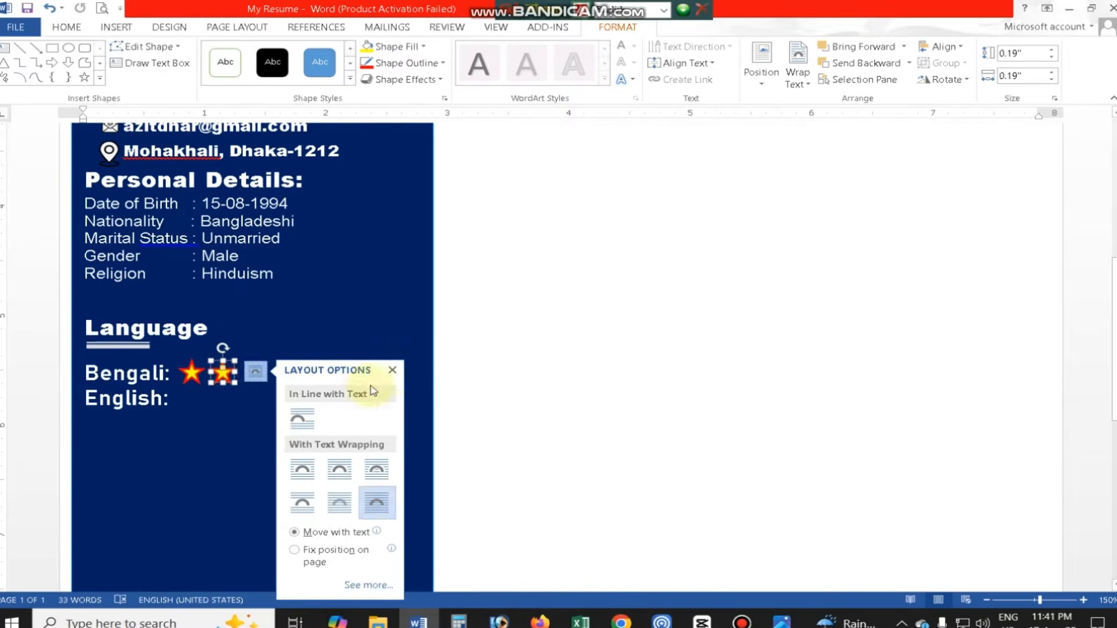
left_click(391, 370)
- Check the language ratings in the reference CV and add three more star copies to complete Bengali's row of five
left_click(783, 622)
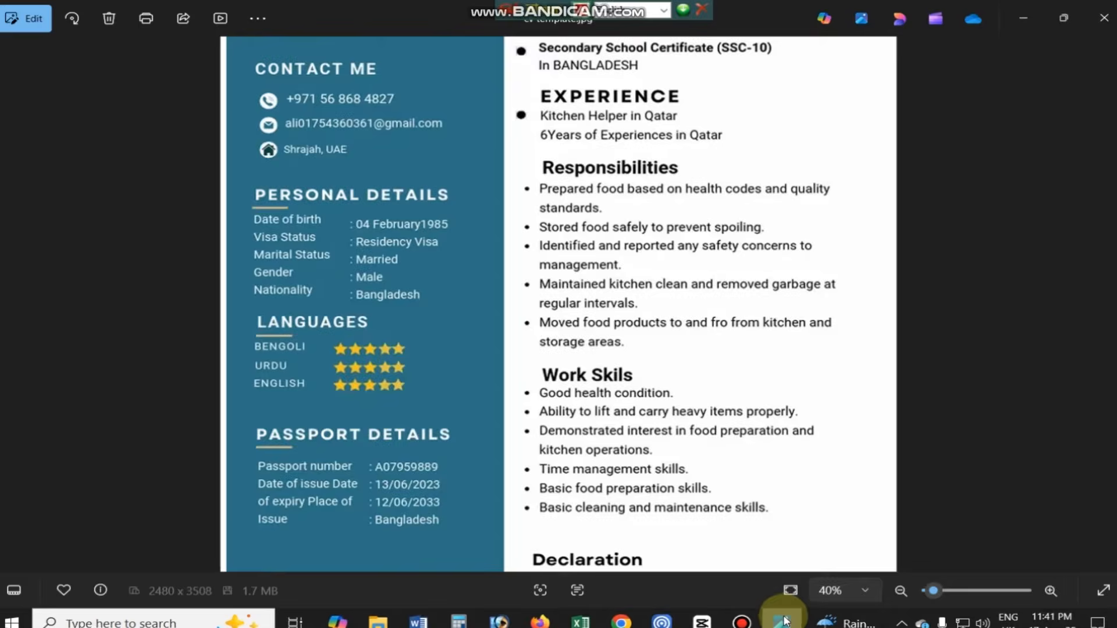
left_click(420, 621)
left_click_drag(303, 377, 302, 377)
left_click(469, 369)
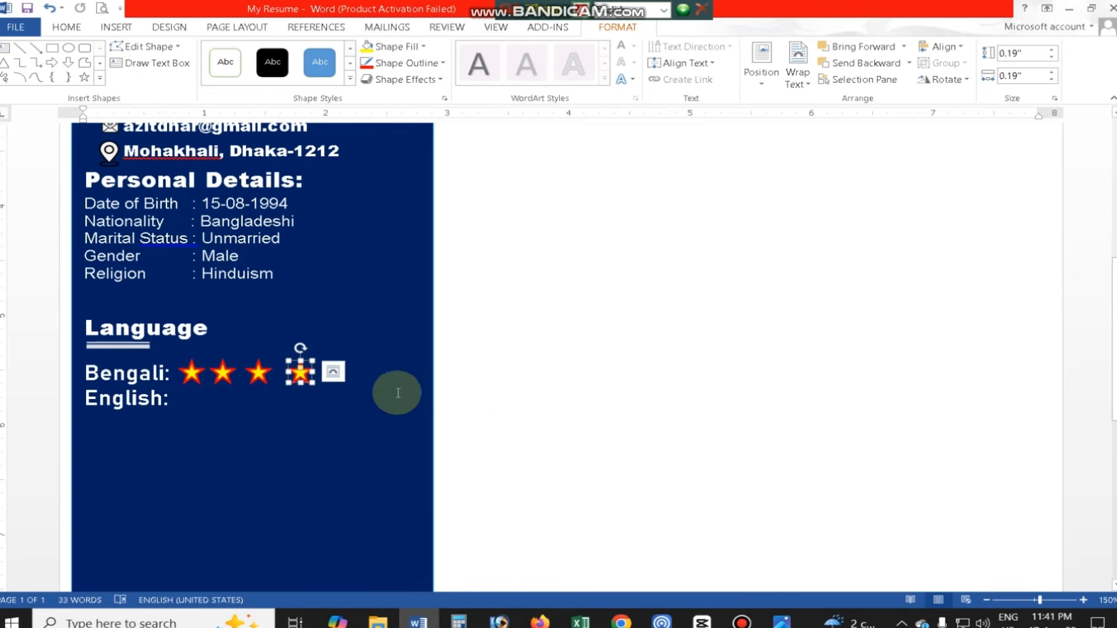
key("ctrl+z")
left_click(427, 370)
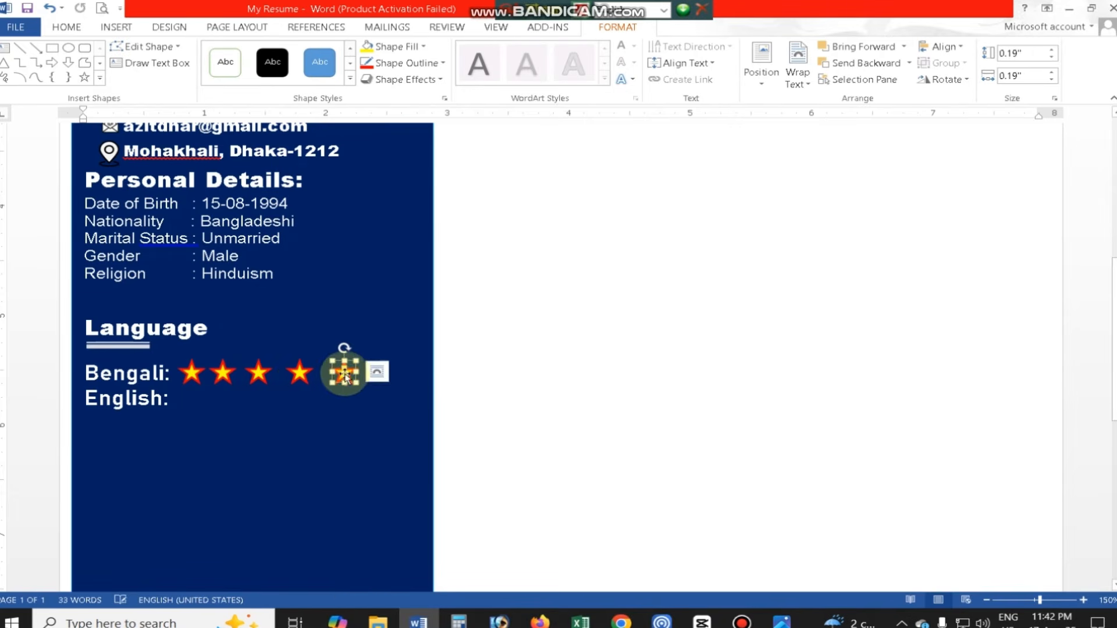
- Complete a row of five star copies after "English:", check the reference CV's next section and add the heading "Passport Details:" below
left_click_drag(343, 378, 190, 392)
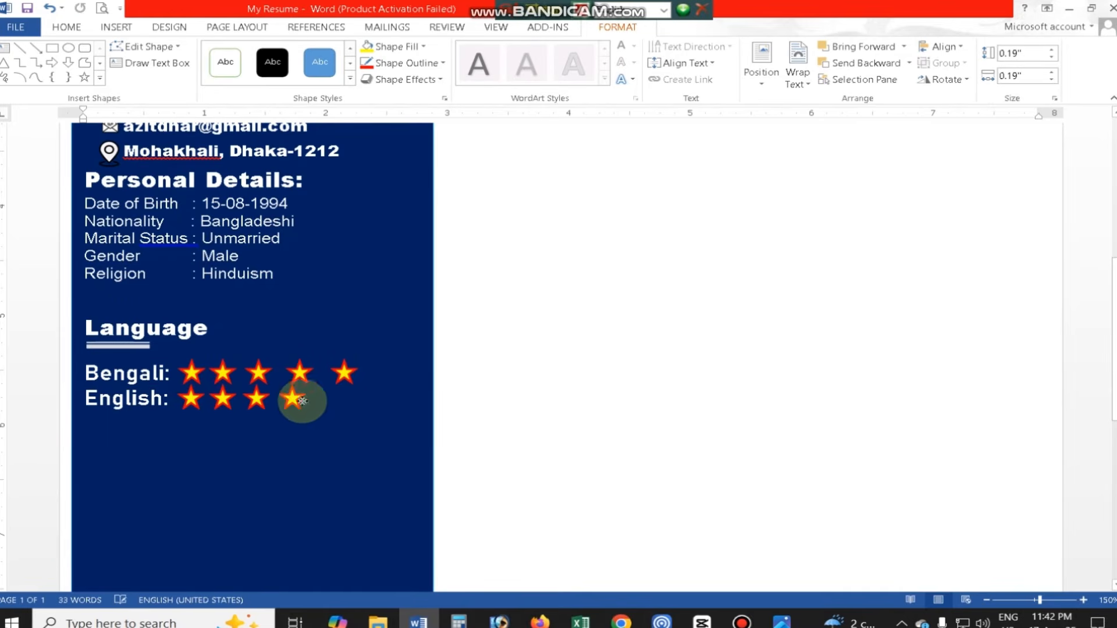
left_click(782, 620)
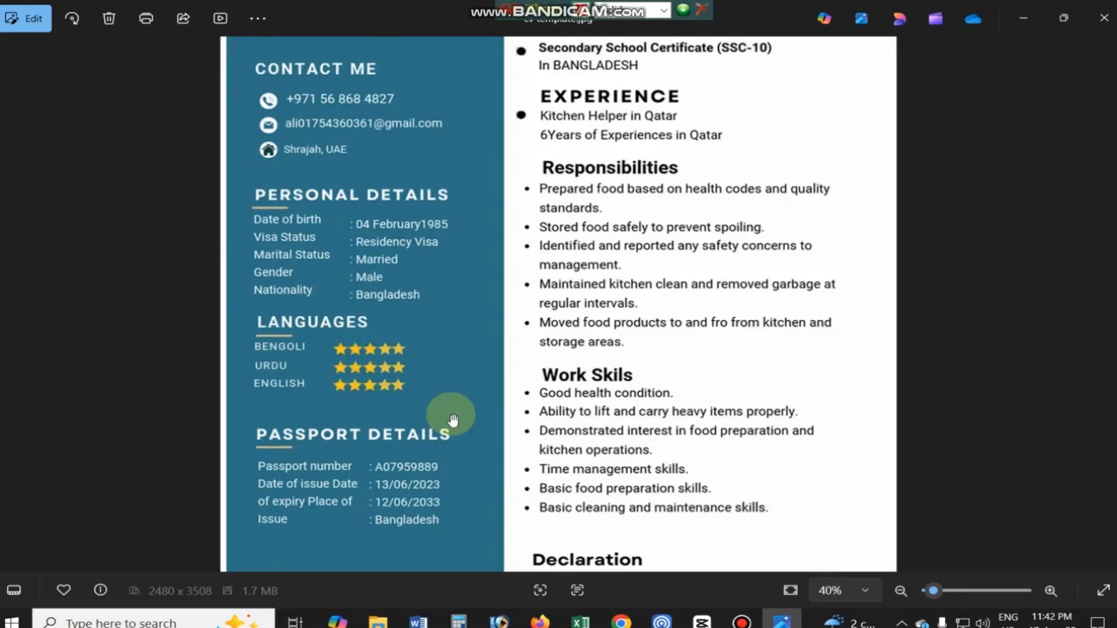
scroll(458, 447, "down", 5)
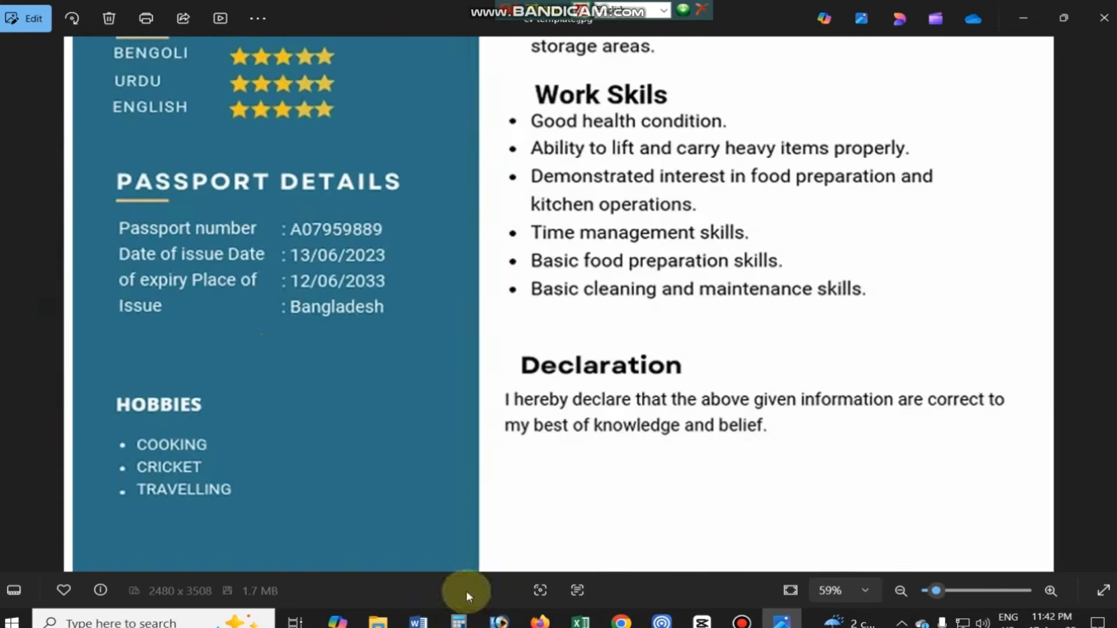
left_click(419, 621)
left_click(291, 464)
type("Passport Details:")
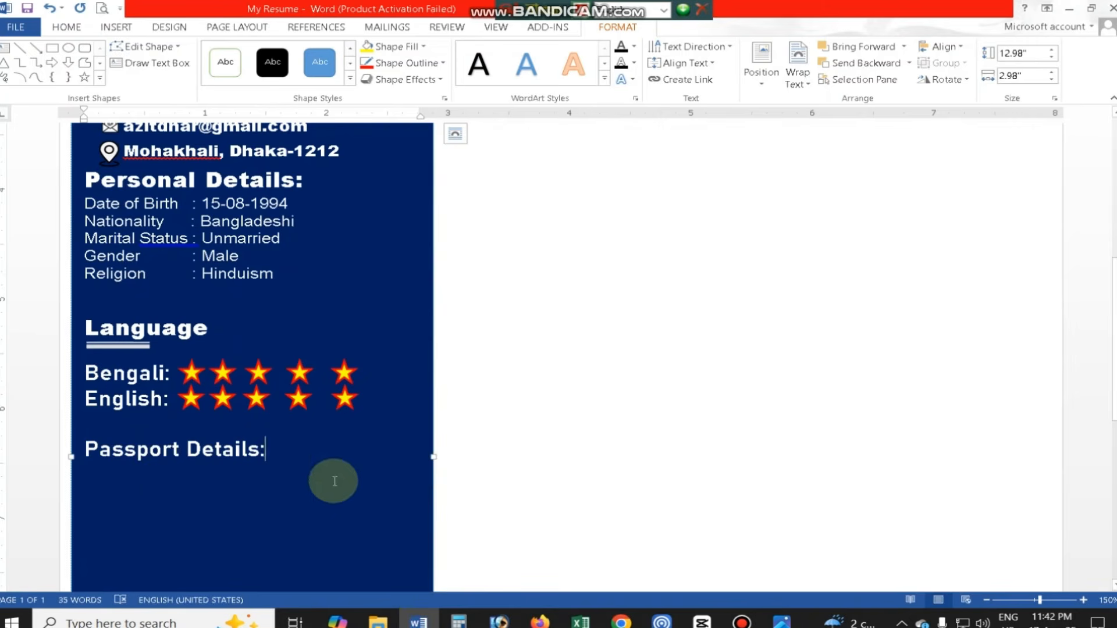
- Set the "Passport Details:" heading in Bodoni MT Black and place a copy of the Language heading's double line under it
left_click_drag(271, 454, 86, 451)
left_click(66, 27)
left_click(188, 53)
scroll(202, 198, "down", 6)
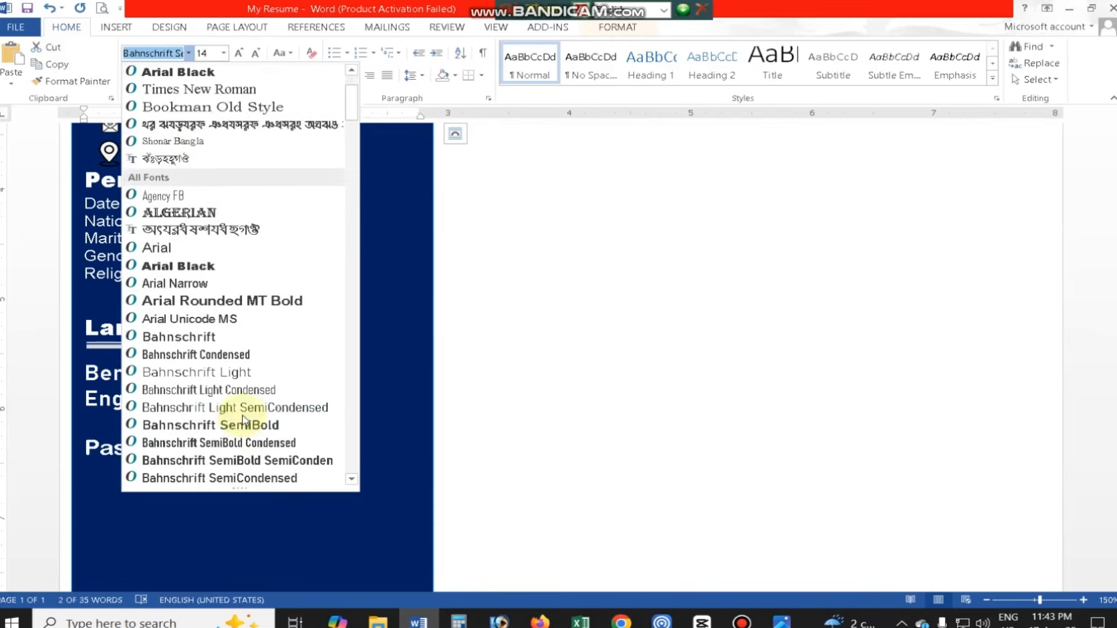
left_click(295, 439)
left_click(115, 348)
left_click_drag(114, 349, 130, 472)
- Check the passport fields in the reference CV and add a "Passport No:" line in Bahnschrift SemiBold below the heading
left_click(333, 447)
key("Return")
scroll(345, 459, "down", 2)
left_click(782, 621)
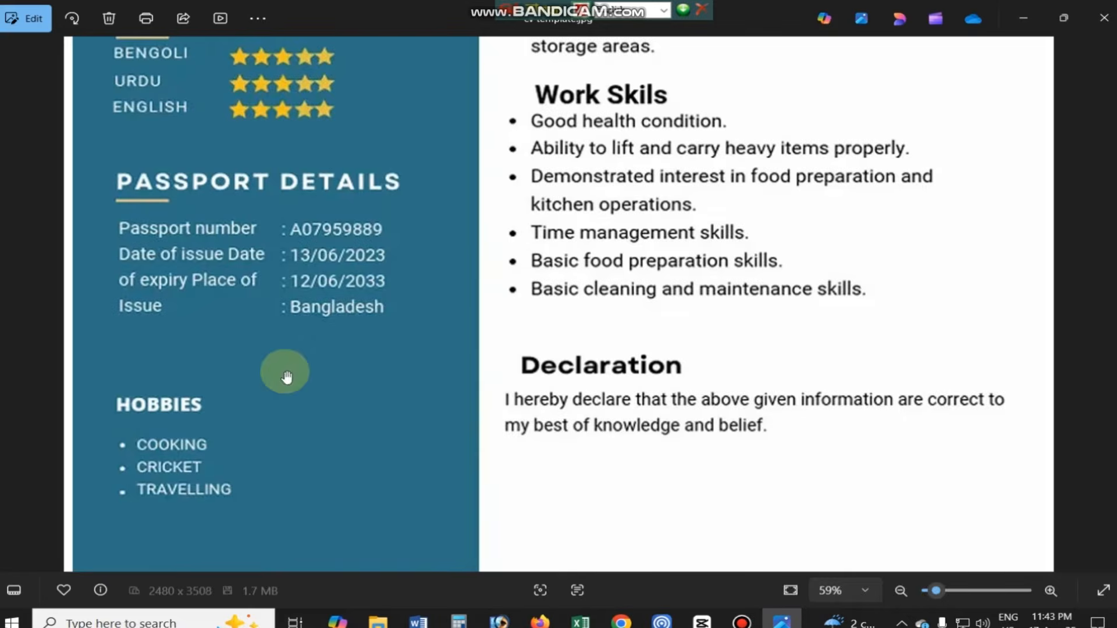
left_click(418, 621)
type("Pass")
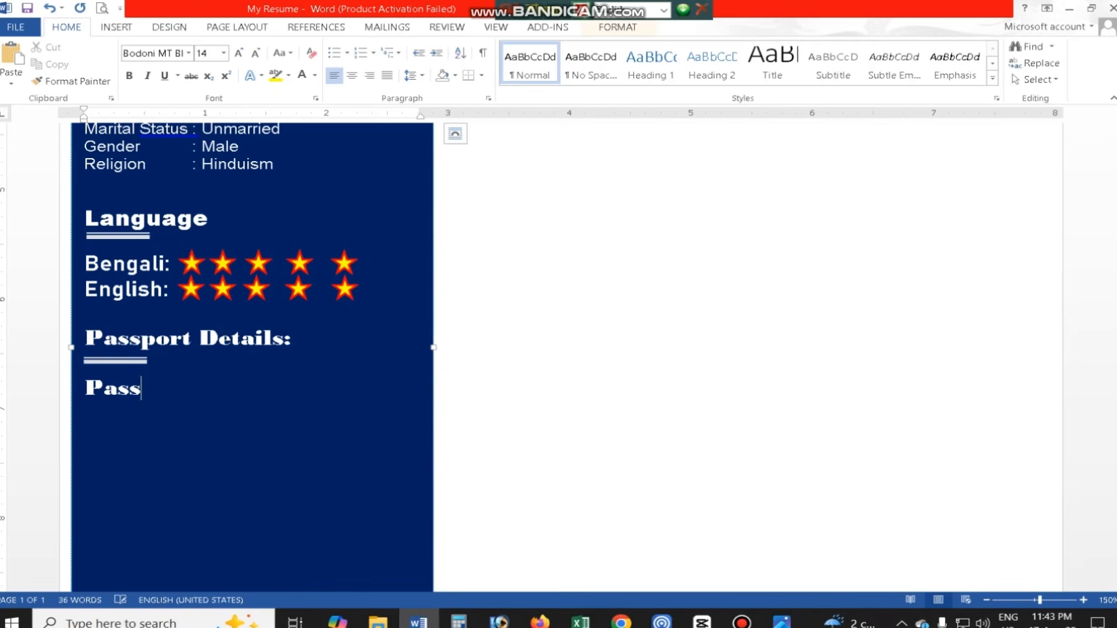
type("port No:")
triple_click(239, 390)
left_click(189, 53)
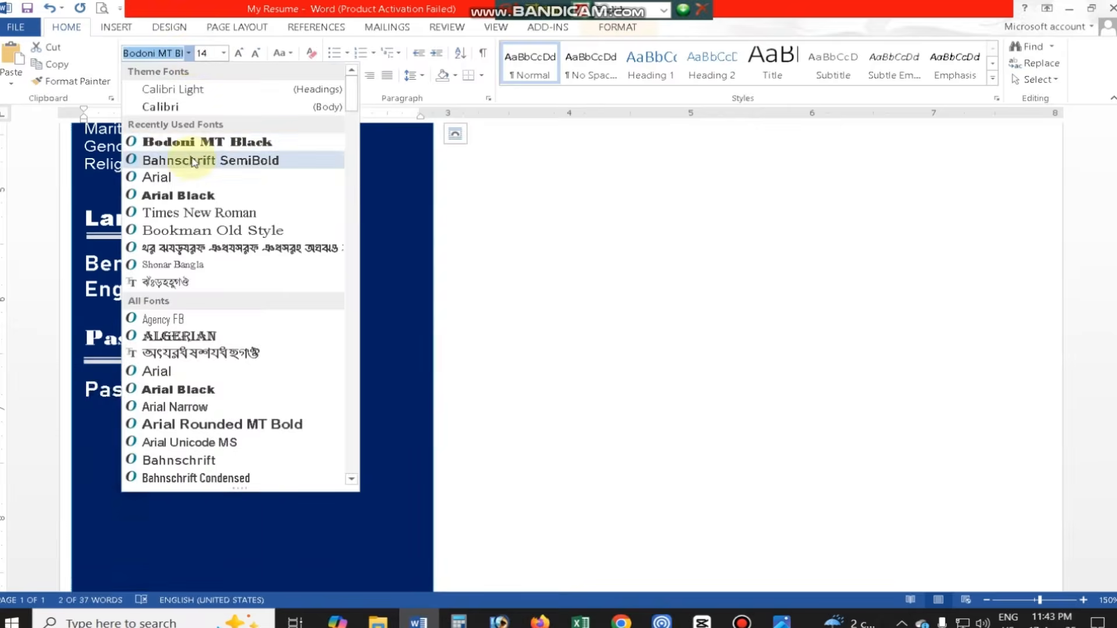
left_click(196, 160)
- Enter the passport number and add the lines "Date of Issue:", "Date of Expiry:" and "Issuing Country:" beneath it
left_click(269, 394)
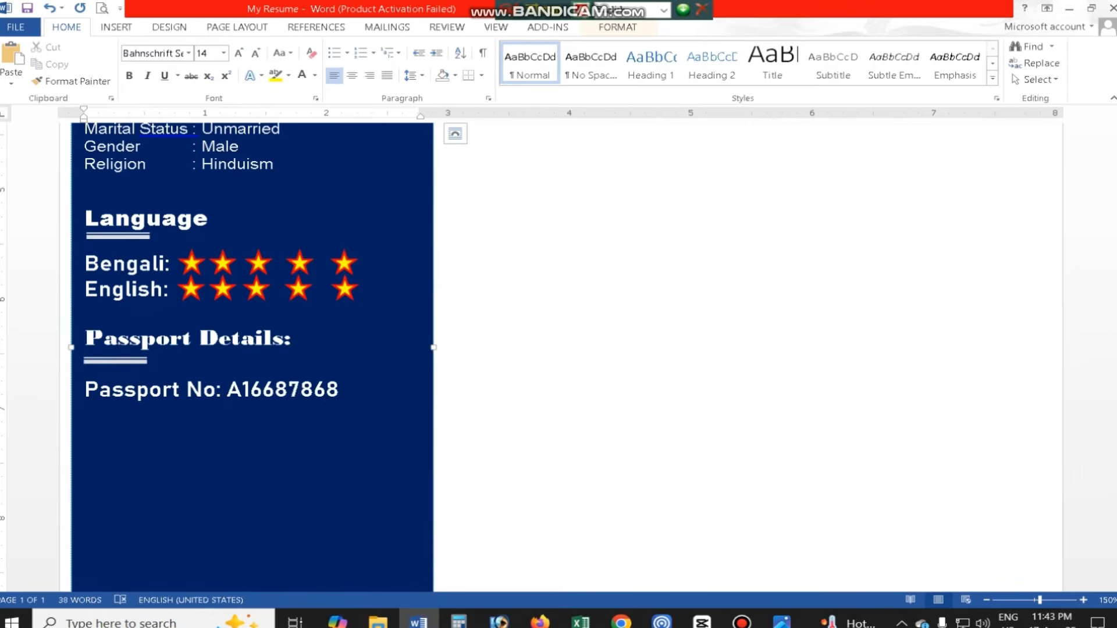
key("Return")
type("Date of Expiry:")
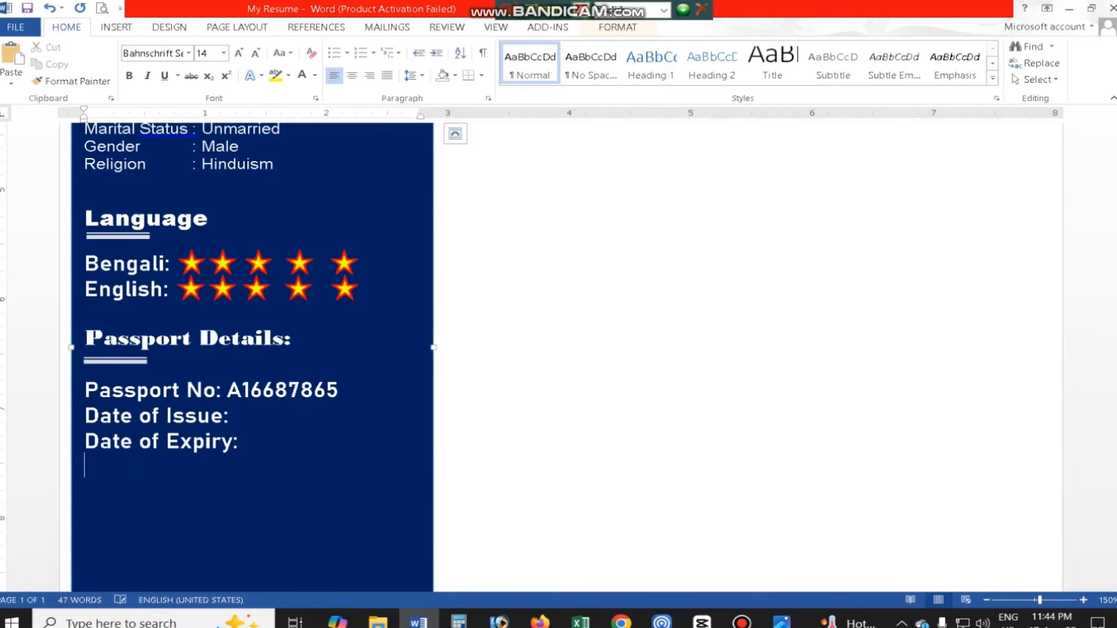
- Align the colons of the four passport lines in one column and enter 15-08-2024 as the date of issue
left_click(216, 390)
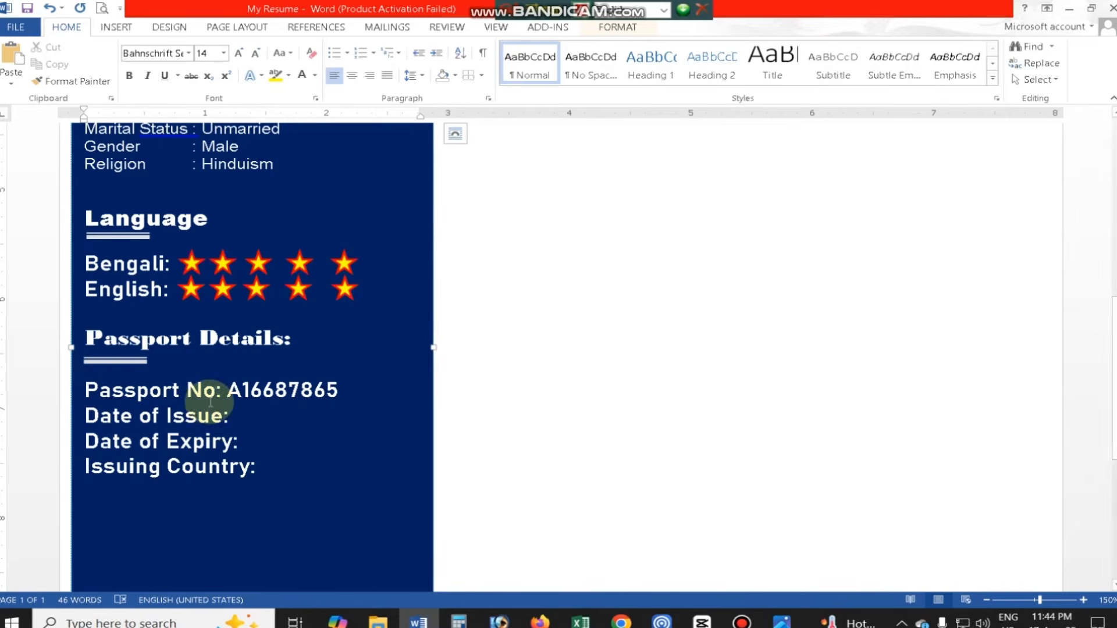
key("Tab")
left_click(224, 416)
key("Tab")
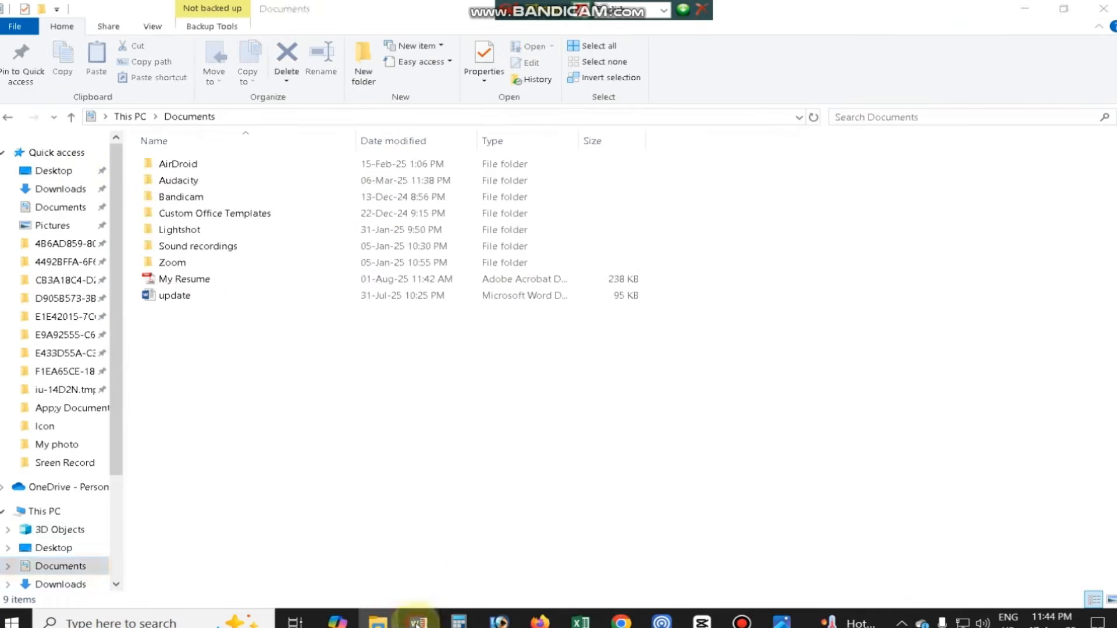
key("Tab")
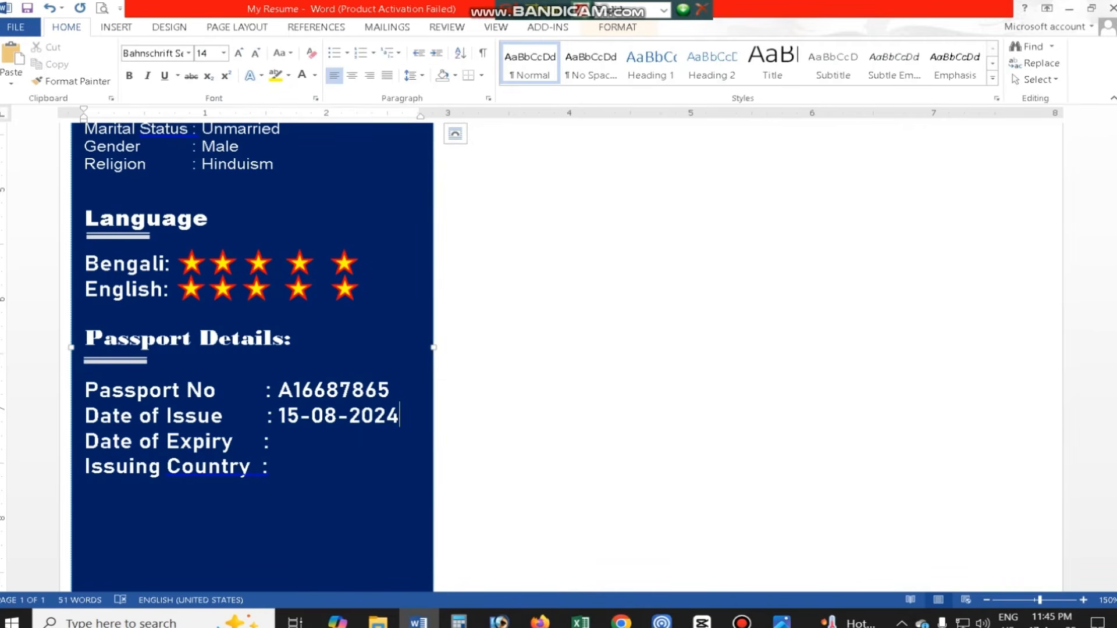
- Enter 15-08-2034 as the date of expiry and Bangladesh as the issuing country
left_click(294, 443)
type("15-08-2034")
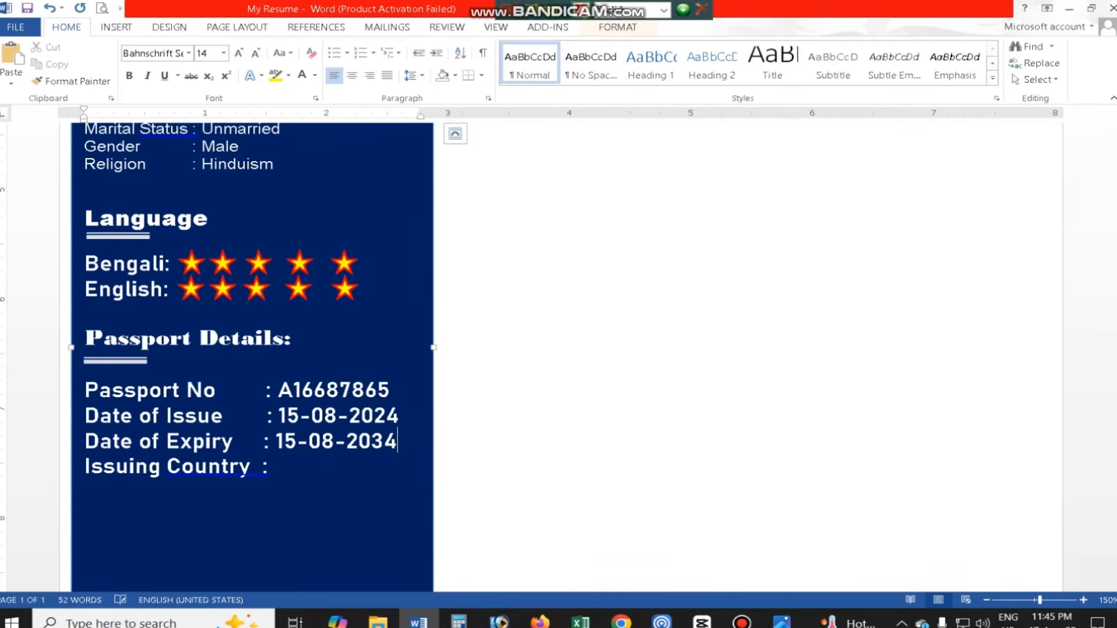
left_click(305, 466)
type("Bangladesh")
- Check the hobbies section in the reference CV and paste a copy of the Passport Details block below the Issuing Country line
scroll(289, 323, "up", 4)
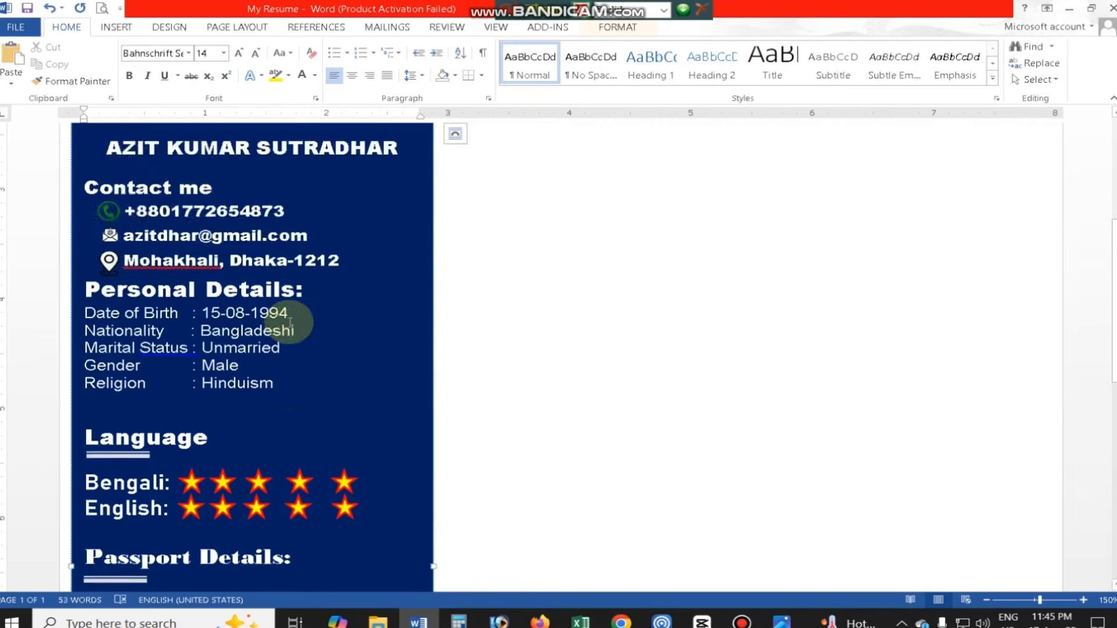
scroll(290, 323, "up", 1)
scroll(299, 324, "down", 5)
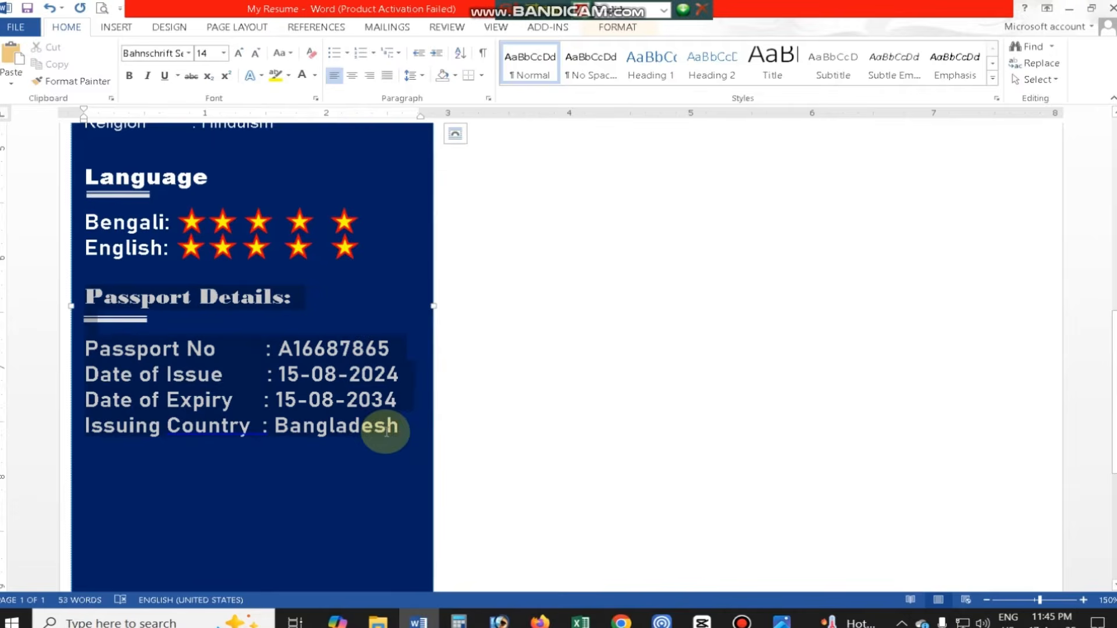
left_click(401, 434)
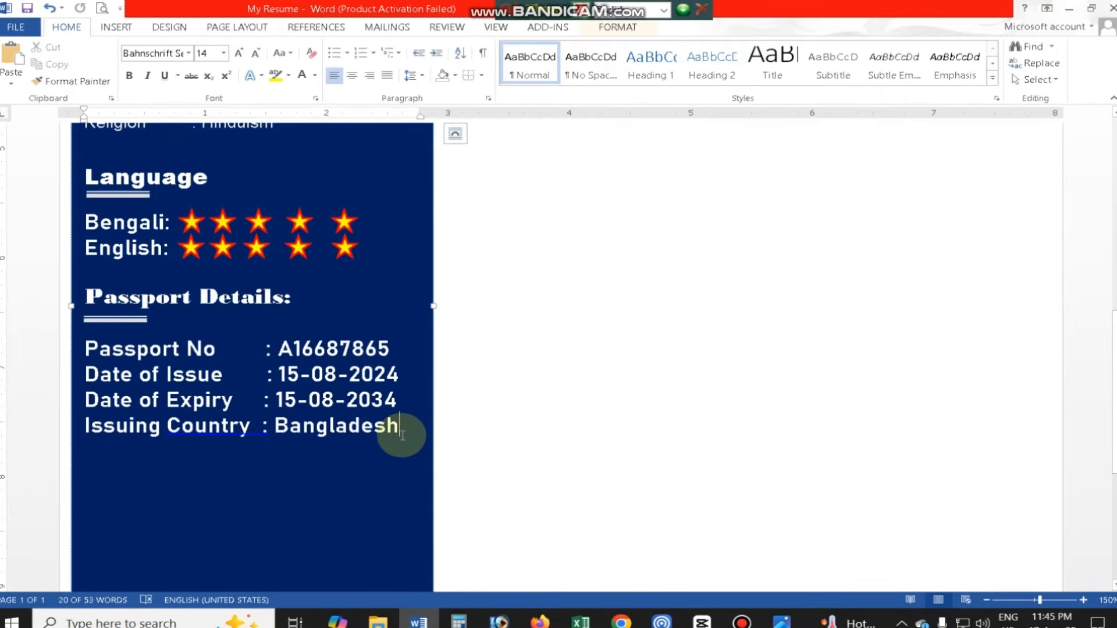
key("Return")
key("ctrl")
left_click(591, 140)
key("Return")
left_click(105, 449)
key("BackSpace")
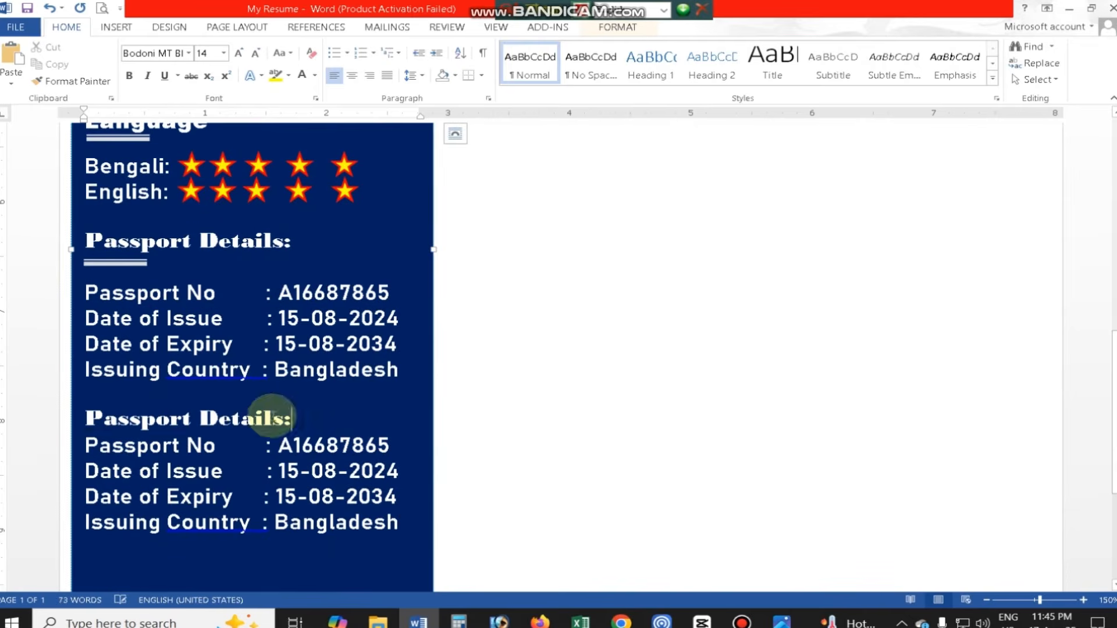
- Replace the pasted passport block with the heading "HOBBIES" and set it in Britannic Bold
left_click_drag(290, 420, 398, 523)
type("HOBBIES")
key("Delete")
left_click(188, 53)
scroll(202, 433, "down", 5)
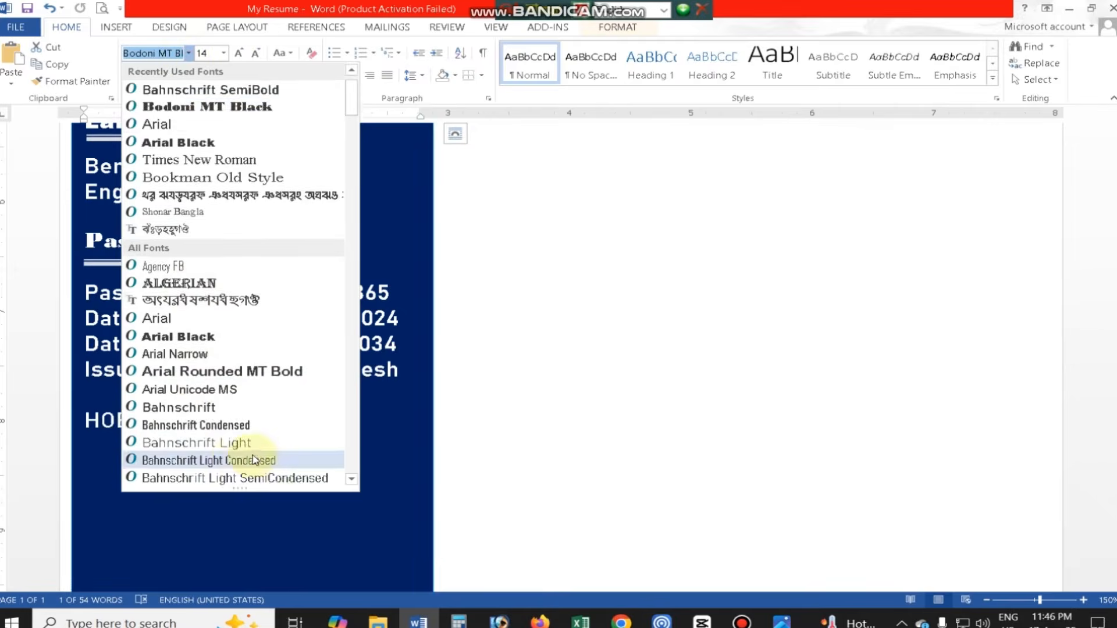
scroll(199, 474, "down", 2)
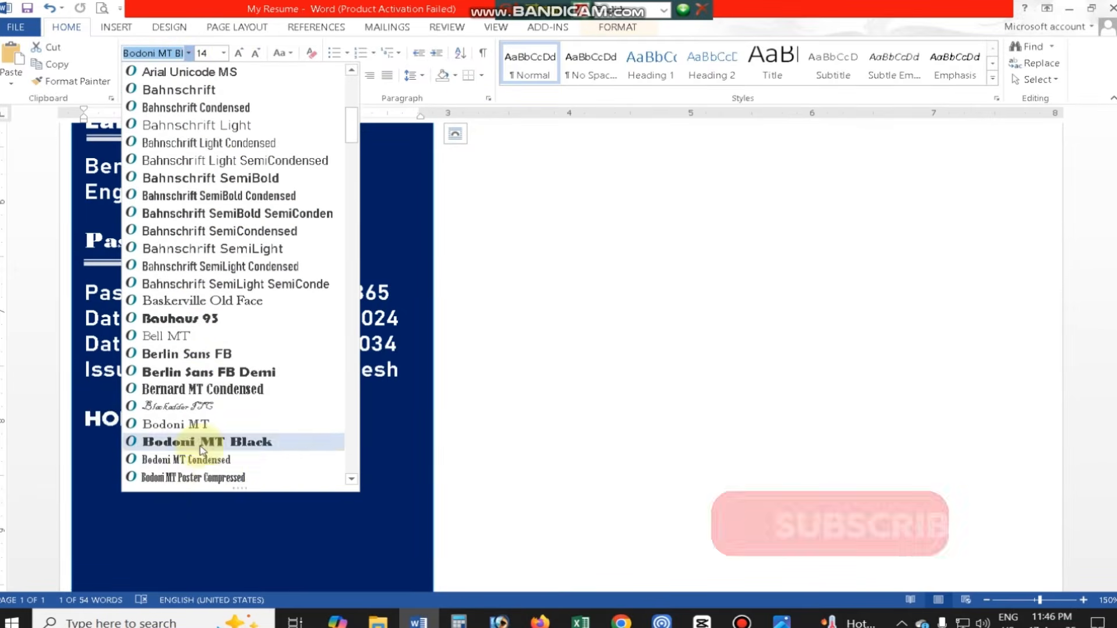
left_click(212, 369)
- Place a copy of the double line under HOBBIES and list Traveling, Videography and Photography below it
left_click(110, 397)
left_click(113, 264)
left_click_drag(114, 264, 116, 440)
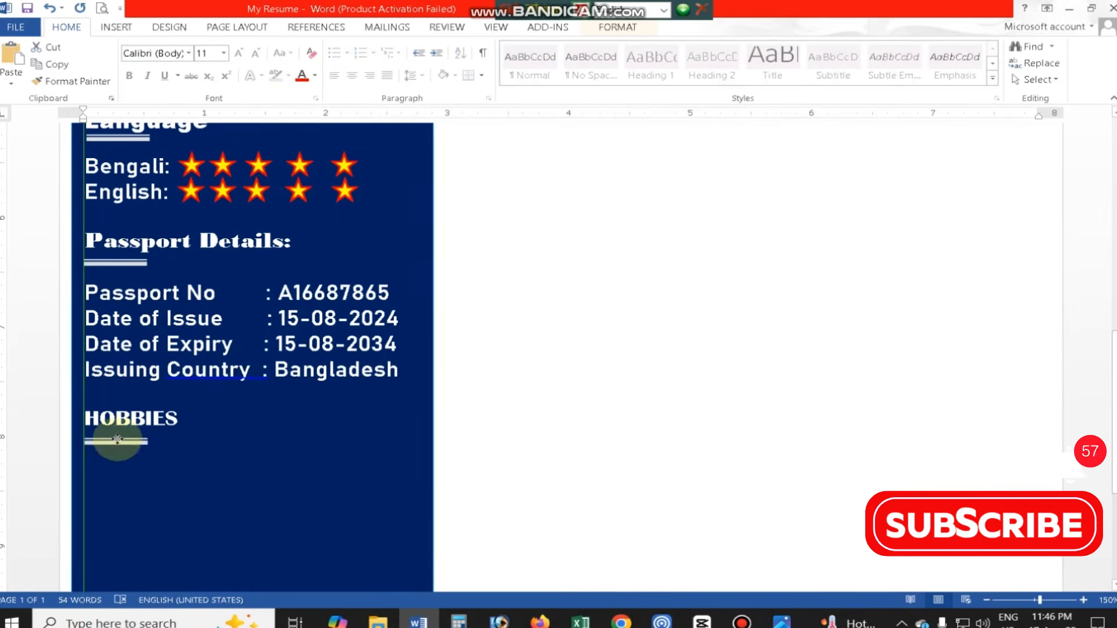
left_click(149, 463)
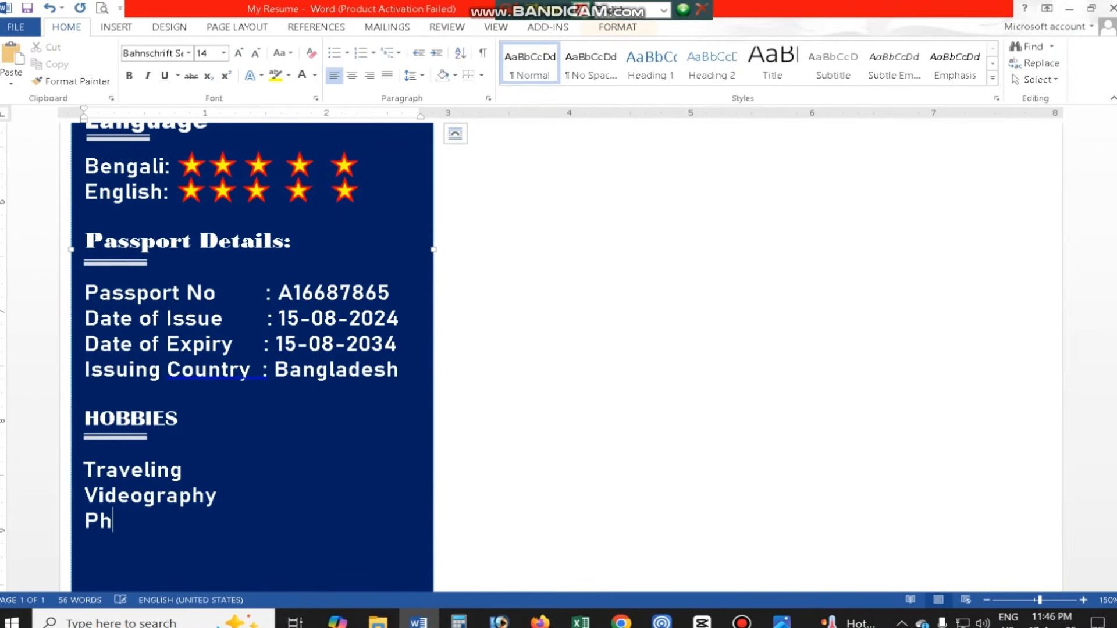
- Review the whole sidebar and compare its sections with the reference CV
scroll(277, 506, "up", 1)
scroll(411, 250, "down", 6)
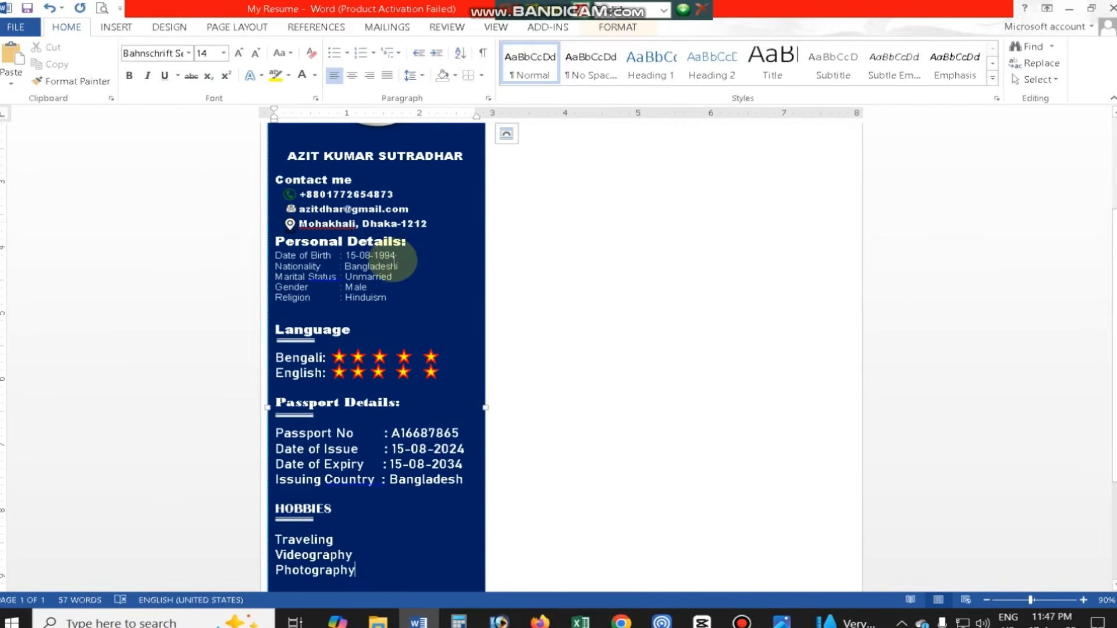
scroll(401, 258, "down", 5)
left_click(782, 621)
scroll(357, 449, "down", 3)
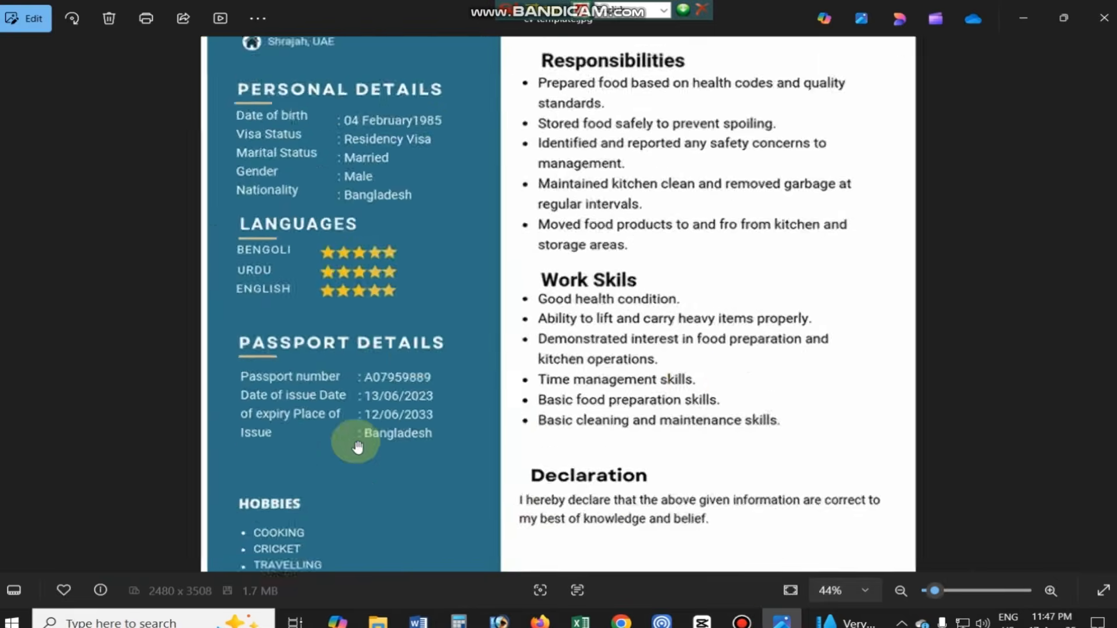
scroll(719, 377, "up", 3)
scroll(670, 305, "down", 3)
left_click(1051, 17)
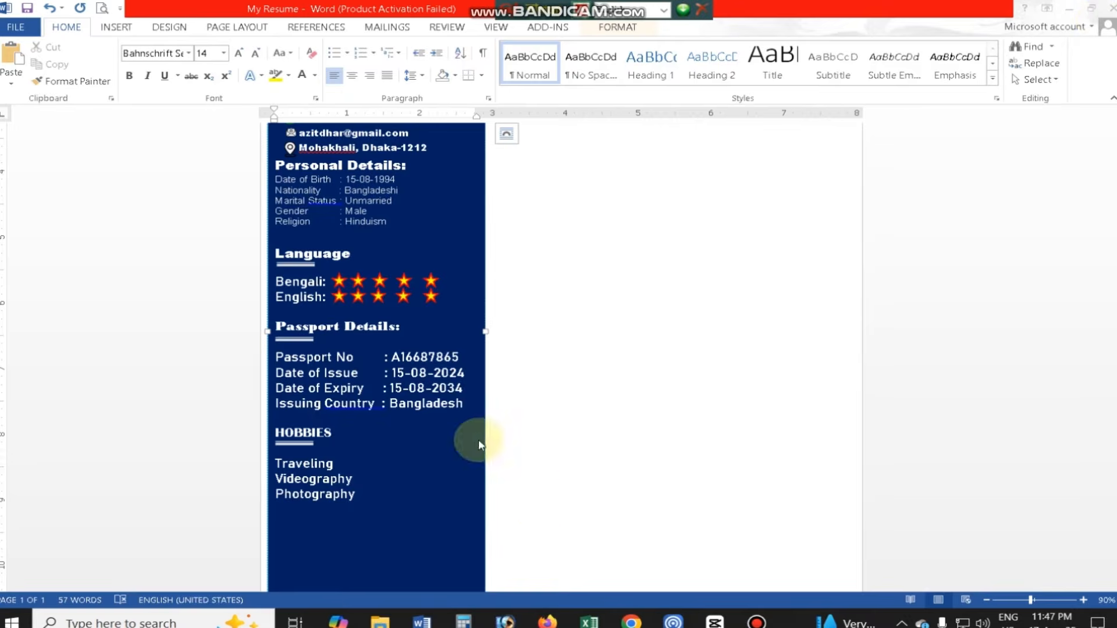
- Insert a blank line above the Personal Details heading and nudge the framed photo slightly down towards the name
scroll(406, 385, "up", 4)
key("Return")
scroll(367, 349, "down", 3)
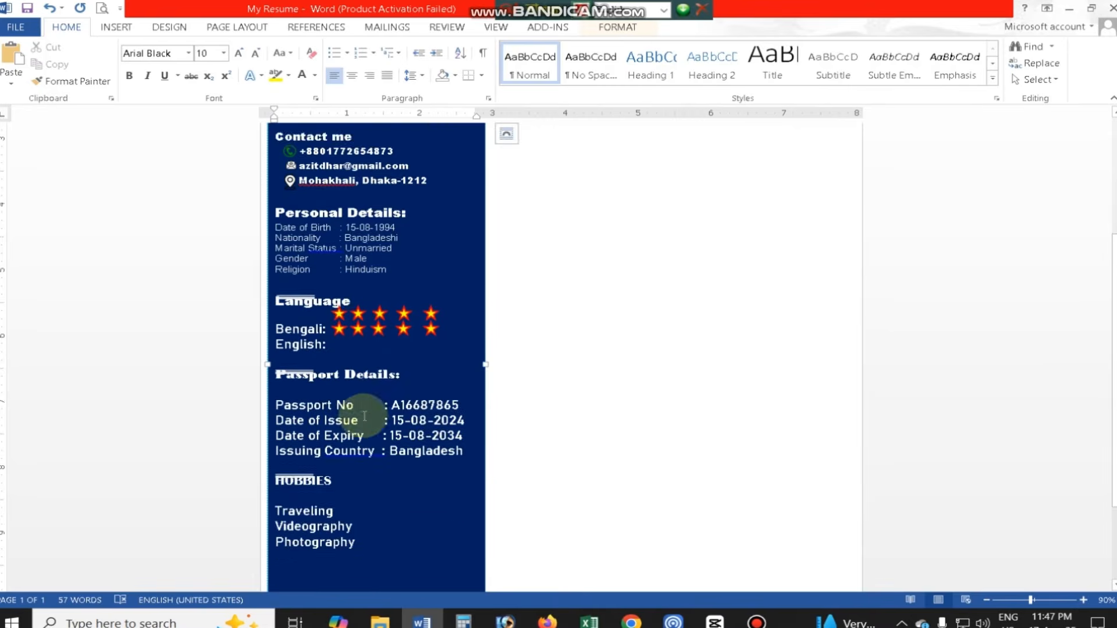
scroll(366, 384, "up", 3)
left_click(406, 232)
key("Down")
key("Down")
key("Down")
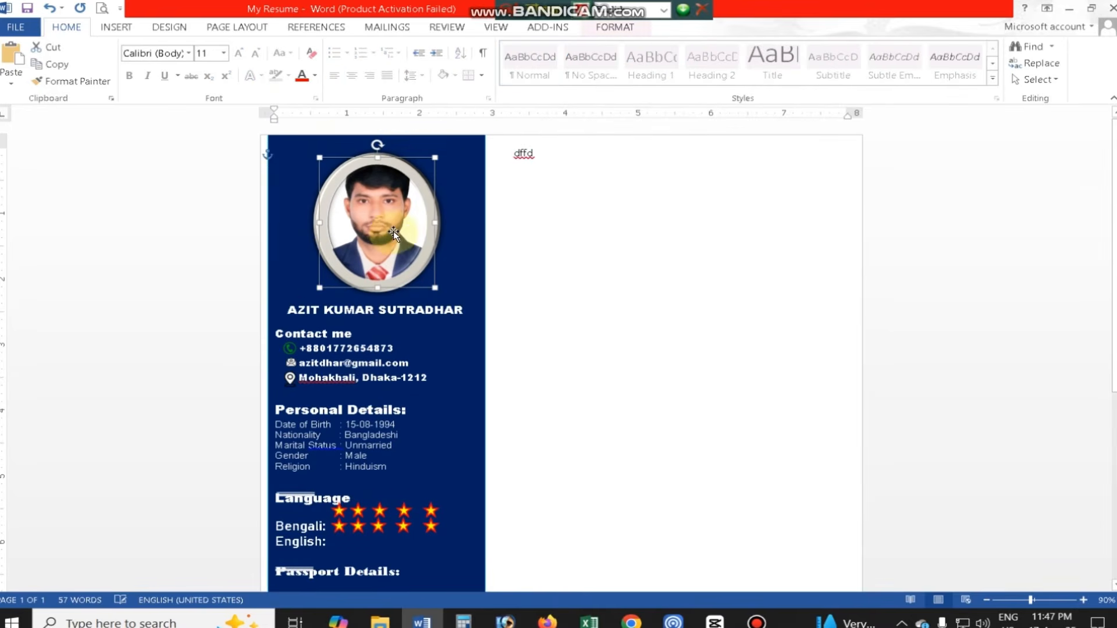
- Remove the blank line above the Language heading and reposition its double line just under the heading
scroll(416, 347, "down", 3)
left_click(362, 399)
left_click(291, 409)
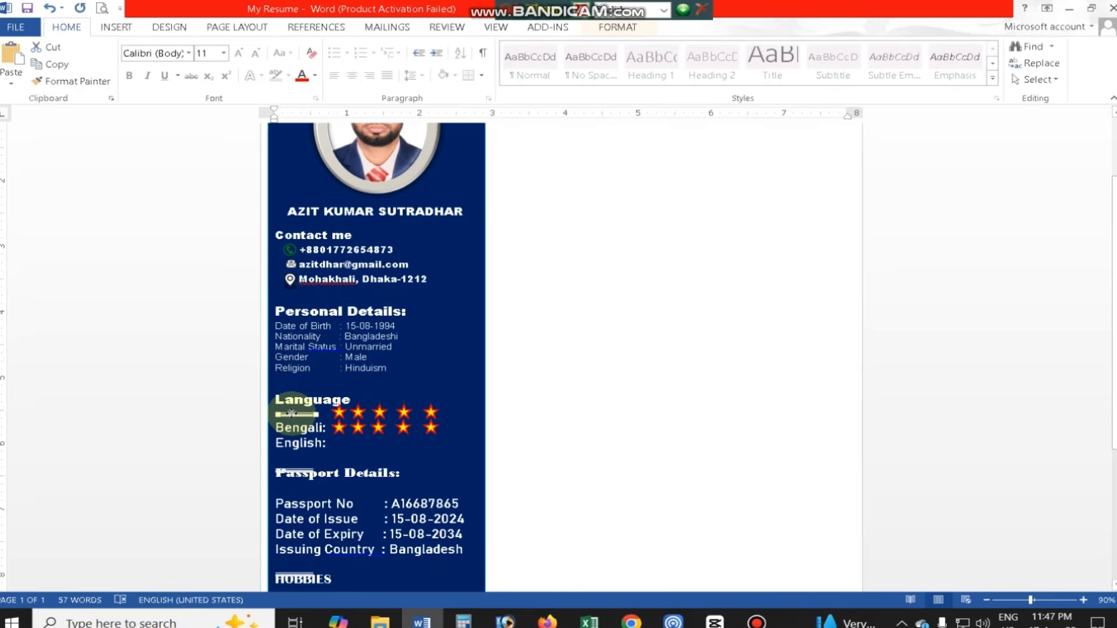
left_click(370, 417)
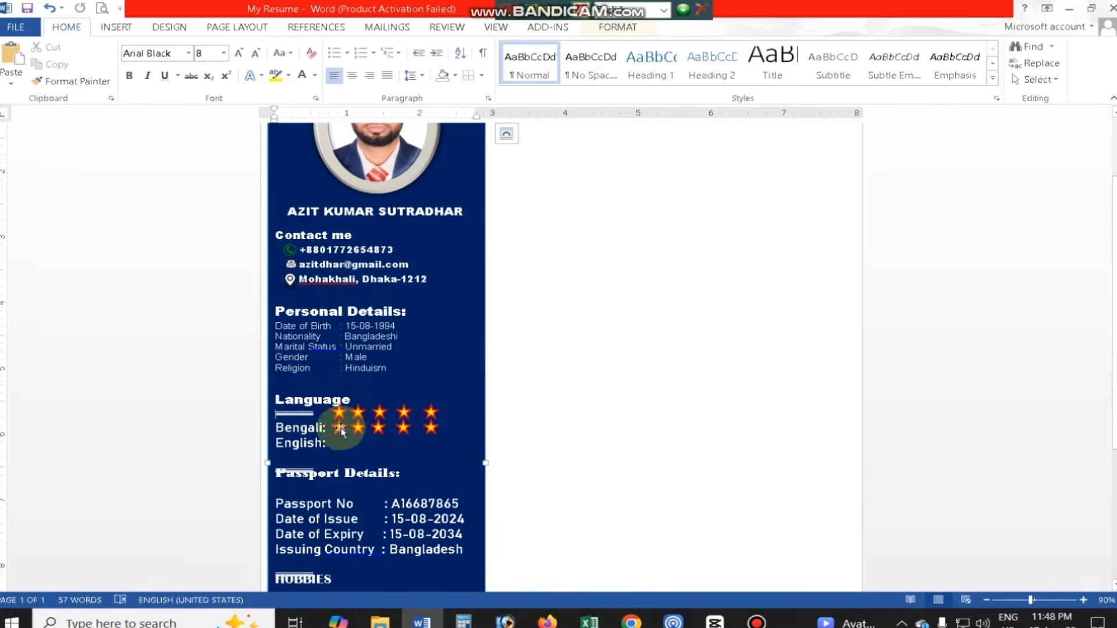
left_click(341, 431)
left_click(304, 386)
key("BackSpace")
left_click_drag(300, 414, 305, 396)
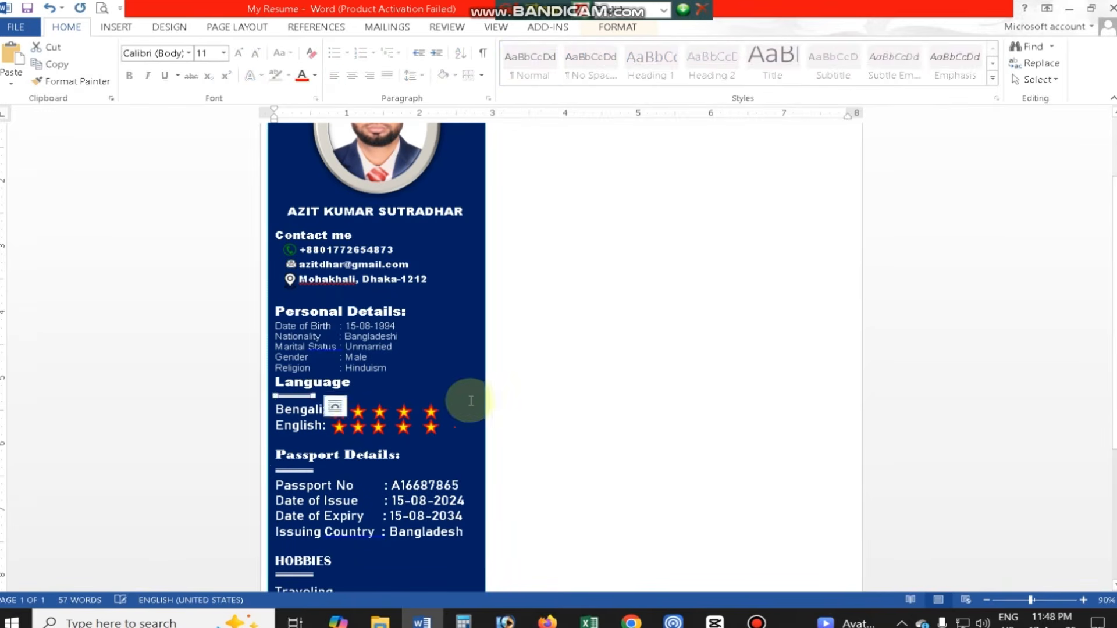
left_click(471, 401)
scroll(426, 464, "down", 4)
left_click(292, 261)
scroll(417, 334, "up", 7)
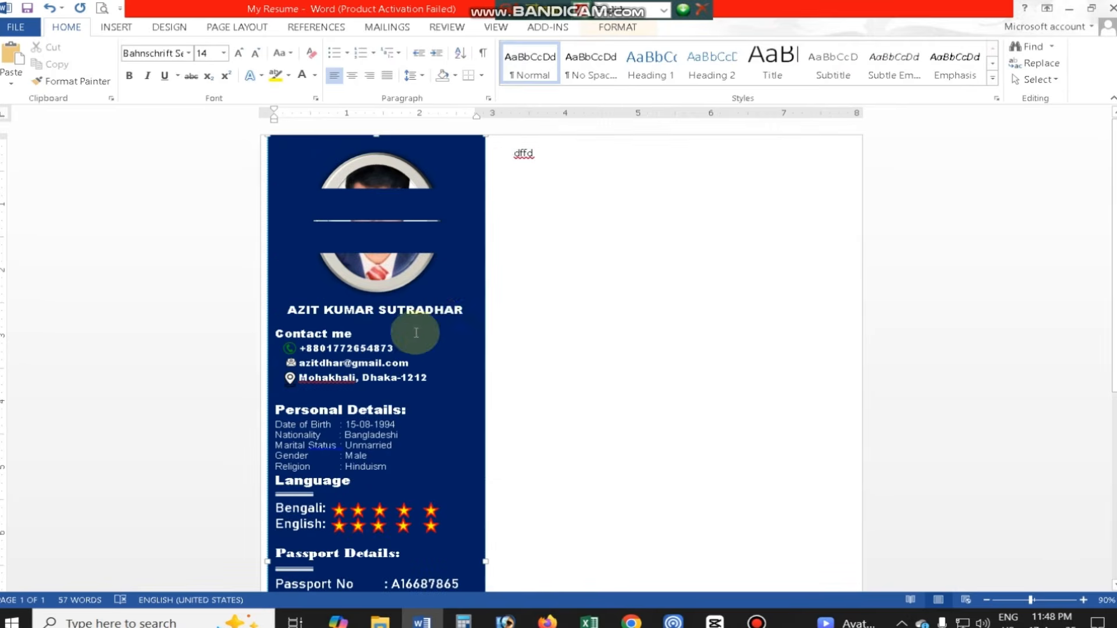
left_click(403, 258)
left_click(417, 349)
scroll(444, 365, "down", 5)
scroll(445, 366, "up", 4)
- Replace the placeholder text "dffd" beside the sidebar with "OBJECTIVE" in Britannic Bold, size 26
left_click(517, 154)
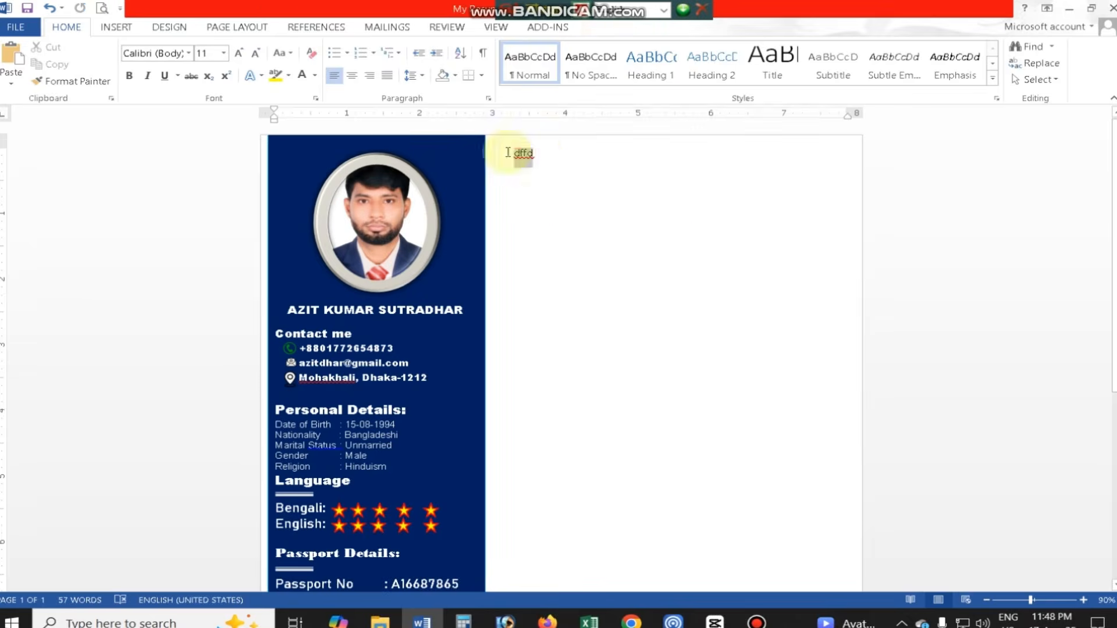
type("OBJECTIVE")
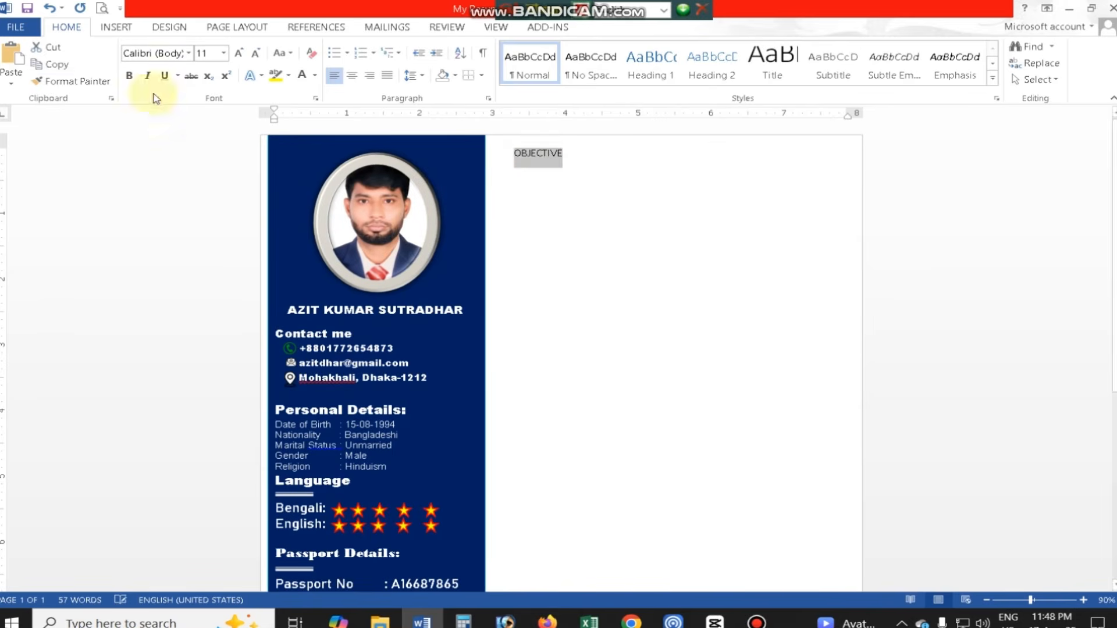
left_click(189, 53)
left_click(198, 141)
double_click(238, 52)
triple_click(238, 53)
triple_click(238, 53)
left_click(677, 320)
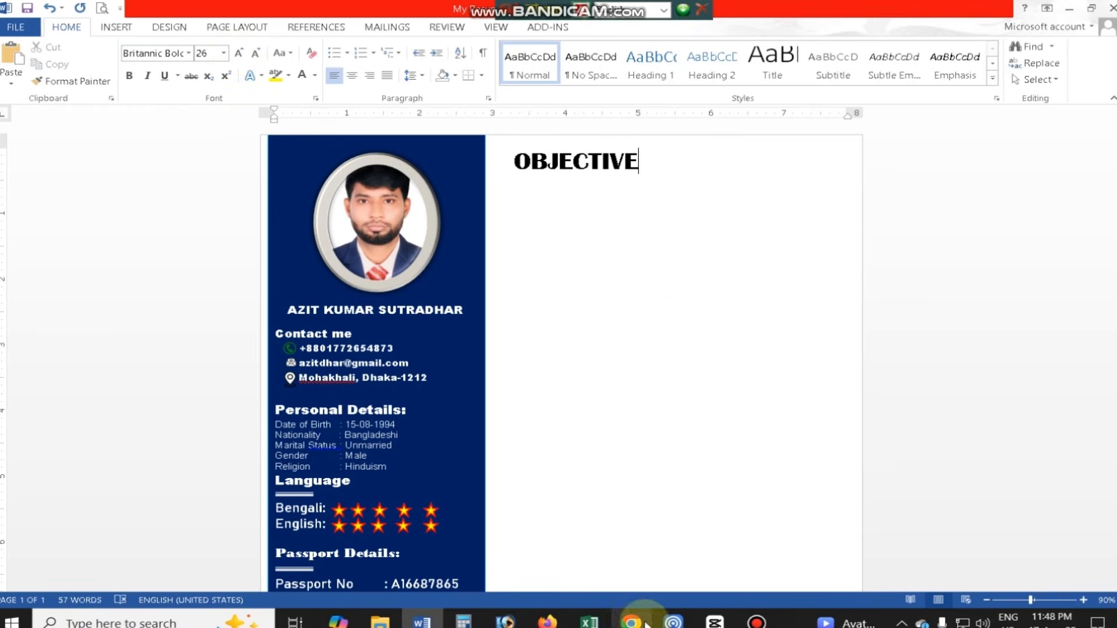
- Switch to Chrome and upload the reference CV image from the Desktop folder to Google Lens image search
left_click(380, 622)
left_click(464, 620)
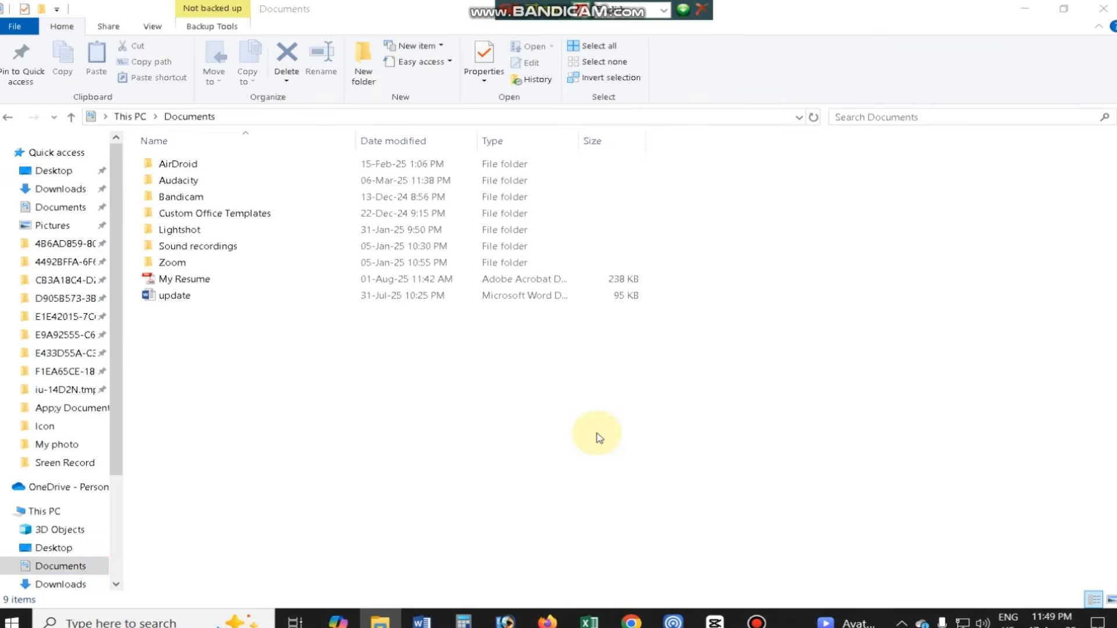
left_click(848, 310)
left_click(658, 417)
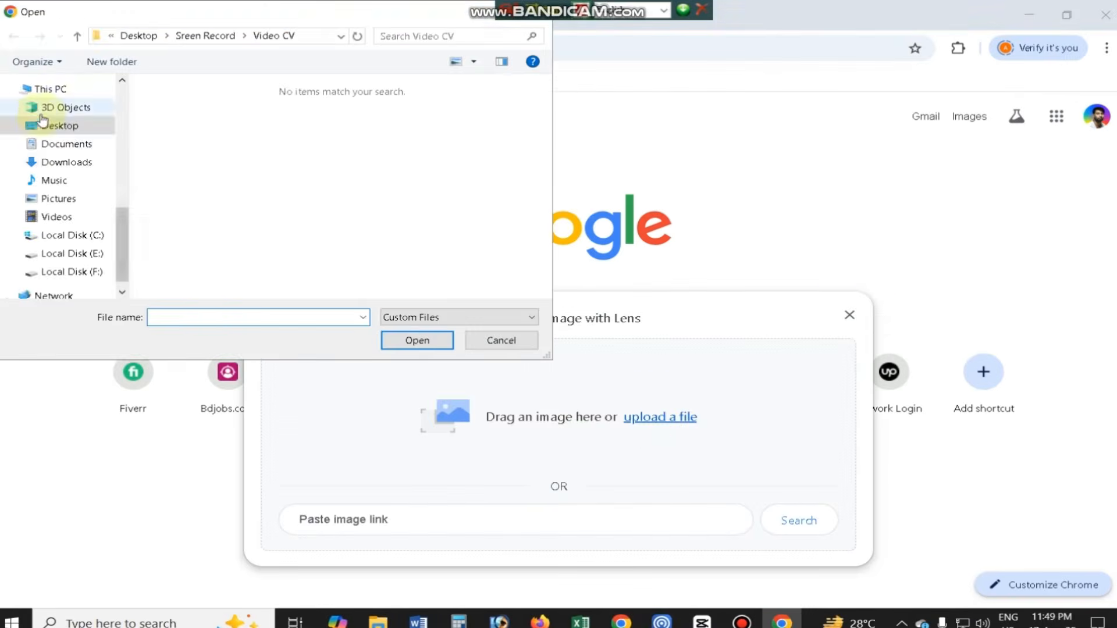
left_click(52, 126)
double_click(168, 145)
left_click(291, 126)
left_click(417, 341)
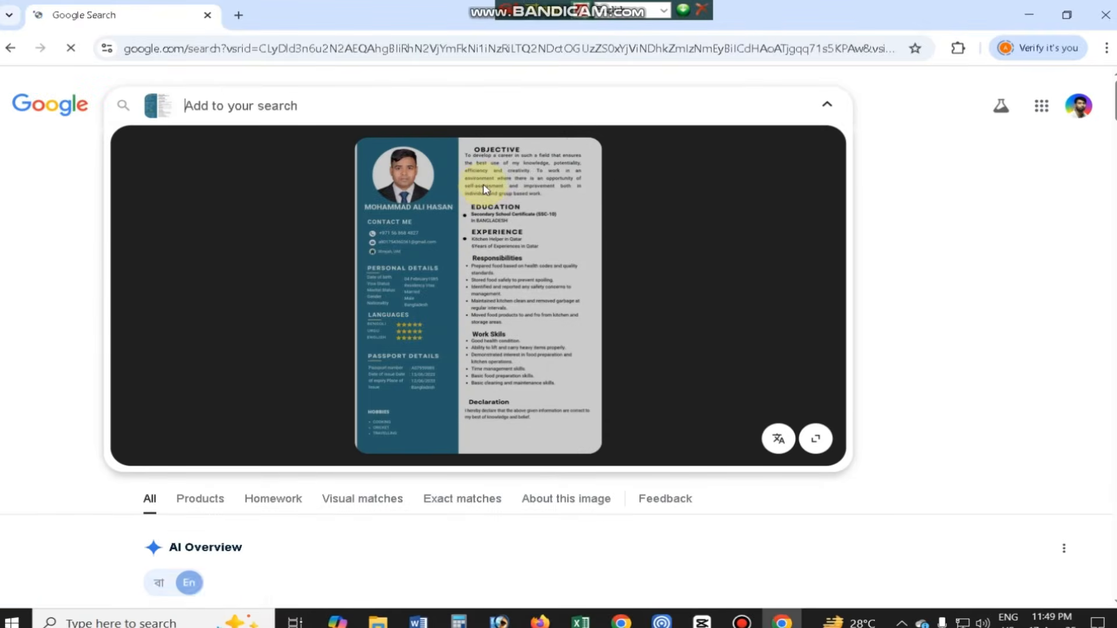
- Copy the objective paragraph from the reference CV image in Google Lens and open a blank Notepad document
left_click(479, 173)
left_click(444, 220)
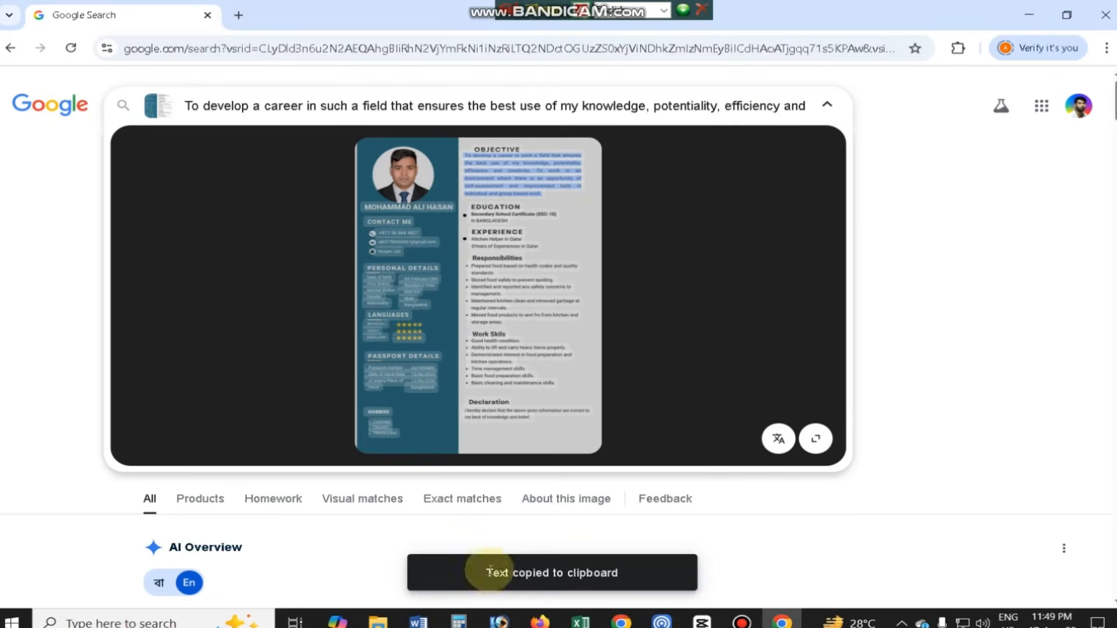
left_click(149, 622)
type("NOTE")
key("Return")
left_click(414, 622)
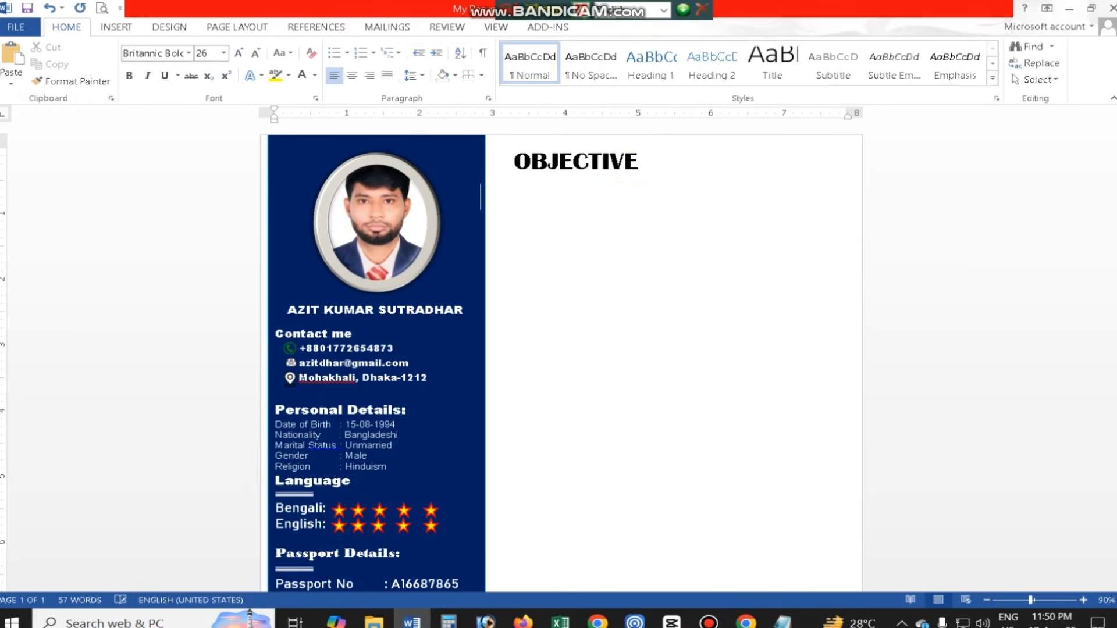
key("ctrl+v")
key("ctrl+z")
- Paste the objective paragraph into the blank Notepad document and copy all of it as plain text
left_click(779, 622)
key("ctrl+v")
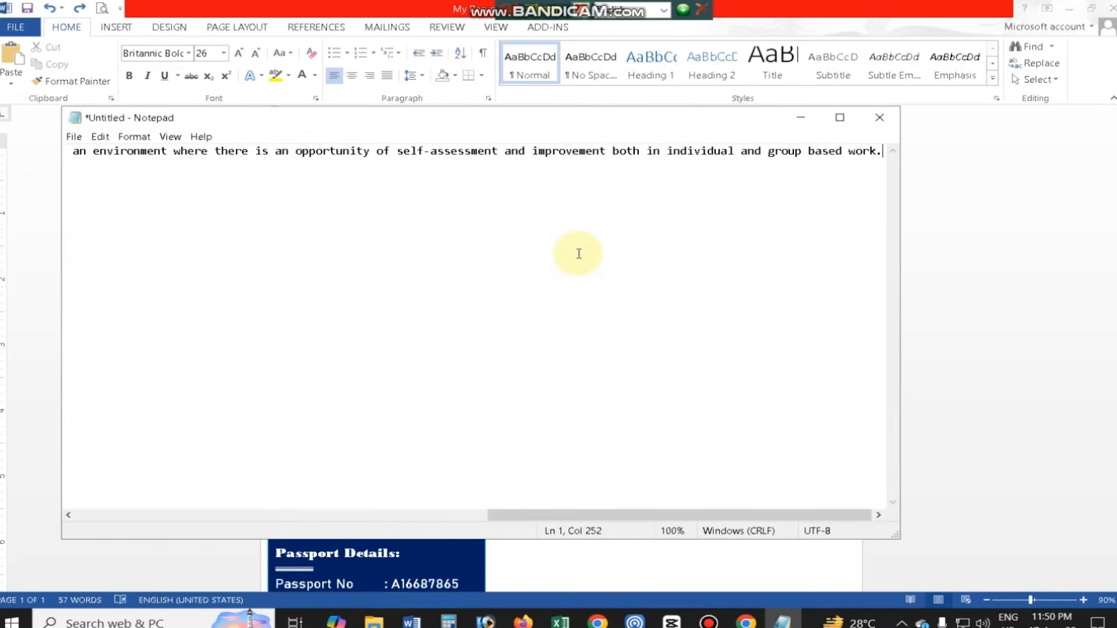
key("ctrl+a")
key("ctrl+c")
- Switch to Word, paste the paragraph starting "To develop a career in such a field" under the OBJECTIVE heading and justify it
left_click(415, 622)
key("ctrl+v")
left_click_drag(573, 336, 499, 192)
left_click(386, 75)
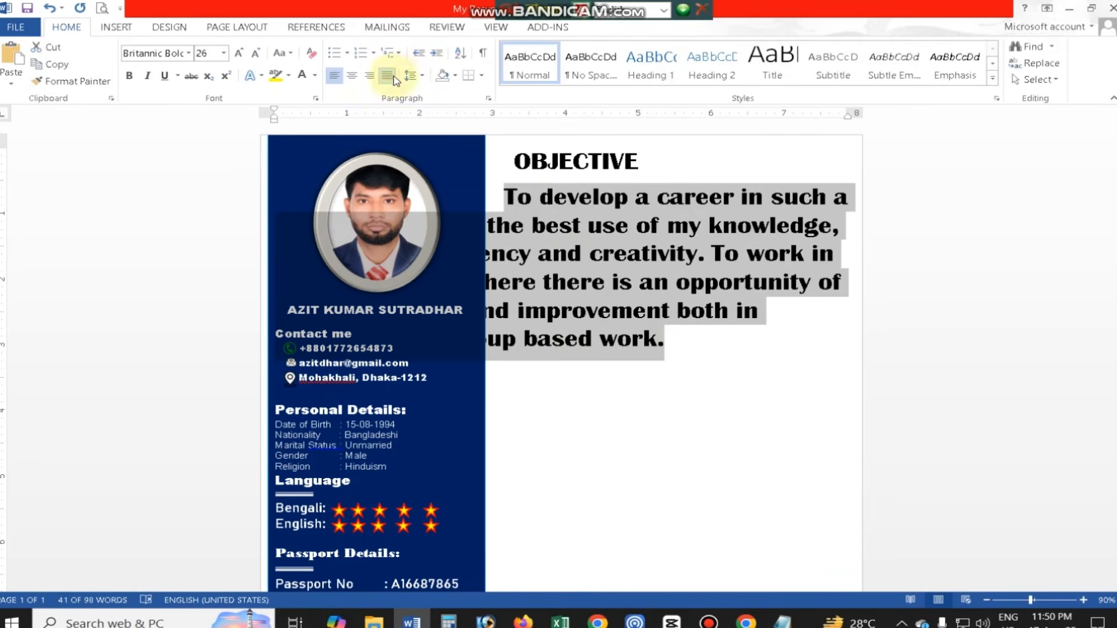